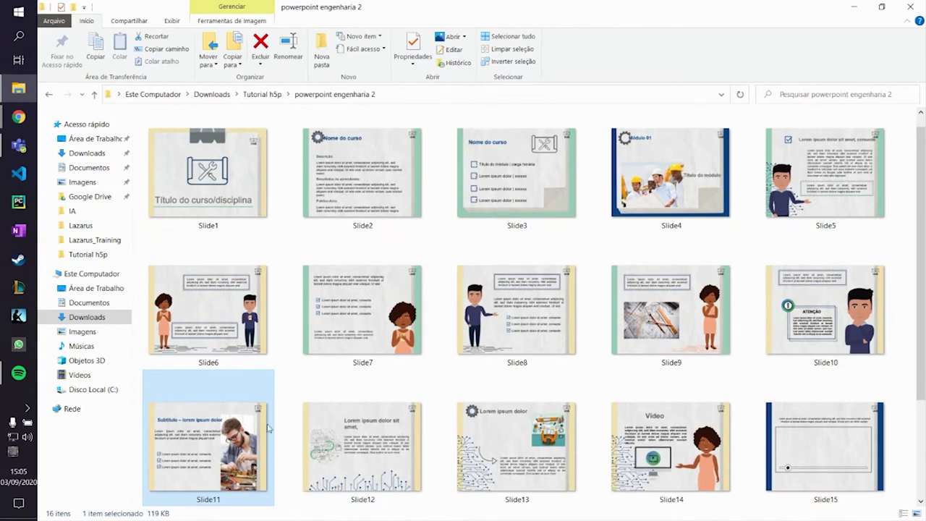
Look through the slide images in the powerpoint engenharia 2 folder, return to Tutorial h5p and minimize the window.
click(526, 454)
click(673, 445)
click(835, 430)
scroll(751, 224, down, 3)
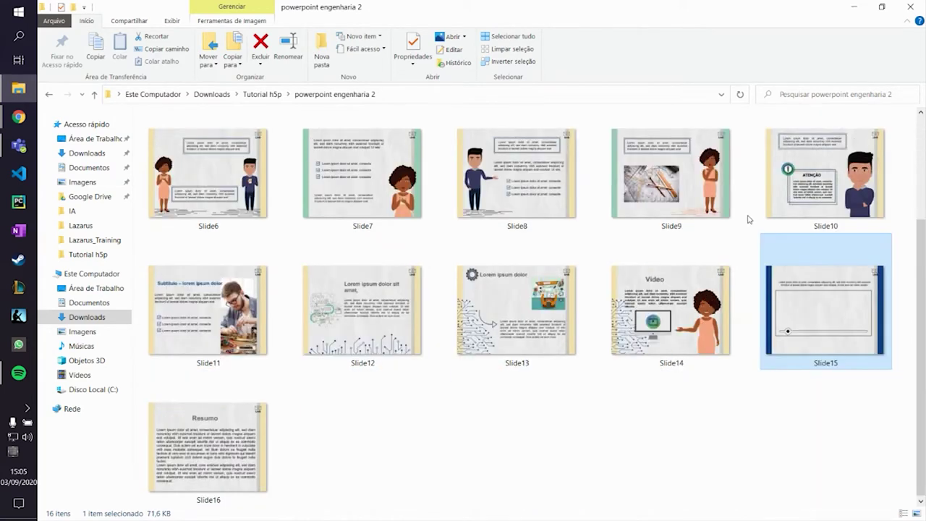
click(291, 395)
scroll(439, 307, up, 3)
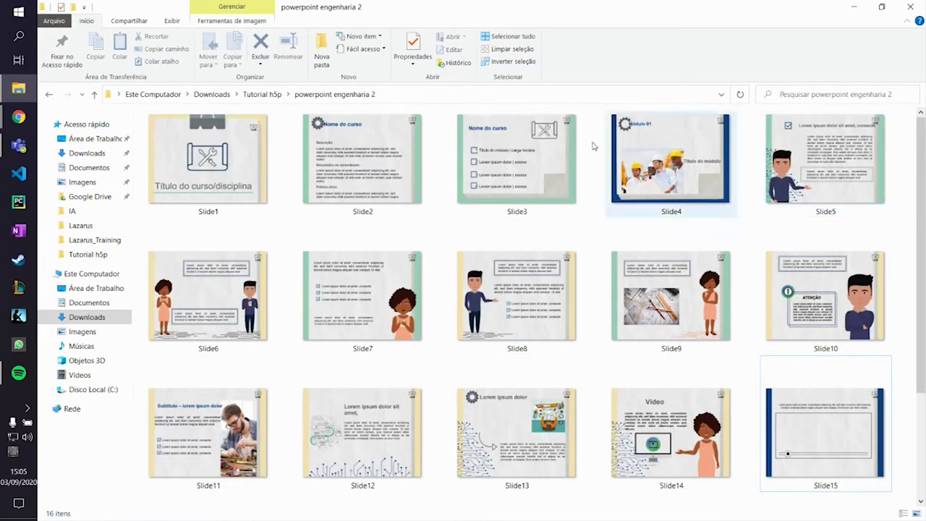
click(49, 95)
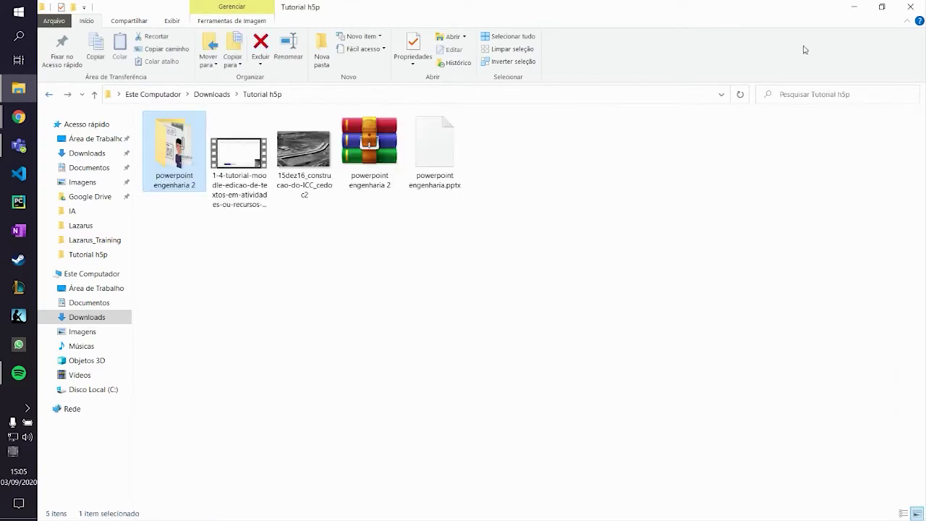
click(862, 7)
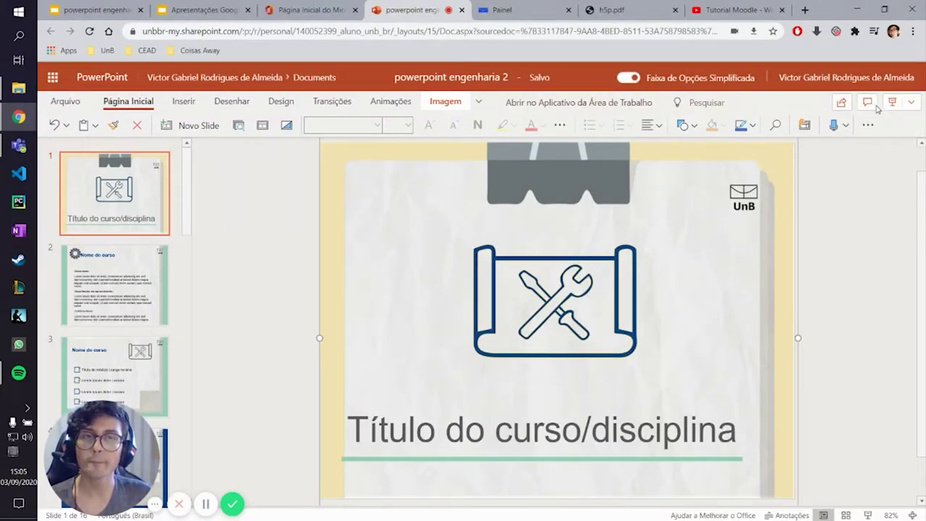
Review the h5p.pdf instructions on saving slide elements as images and on the file formats H5P accepts.
click(634, 12)
scroll(644, 160, up, 8)
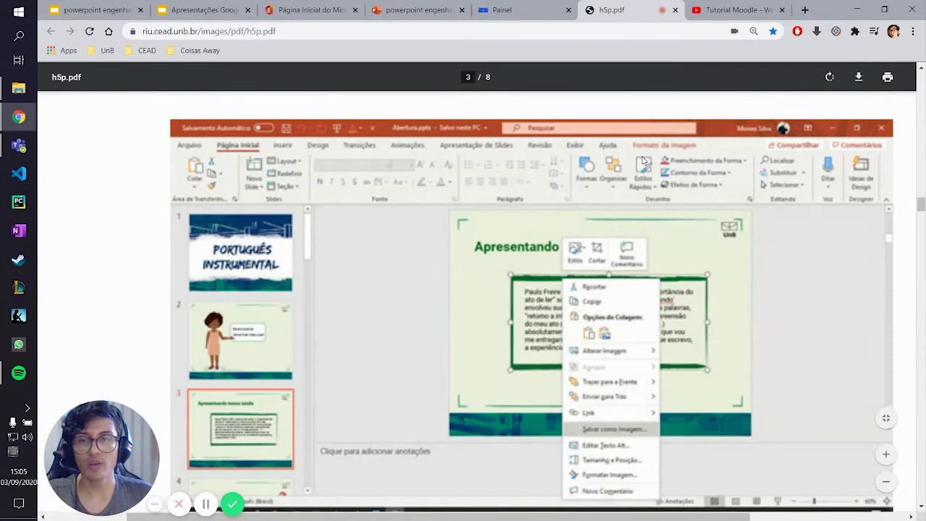
scroll(626, 165, down, 1)
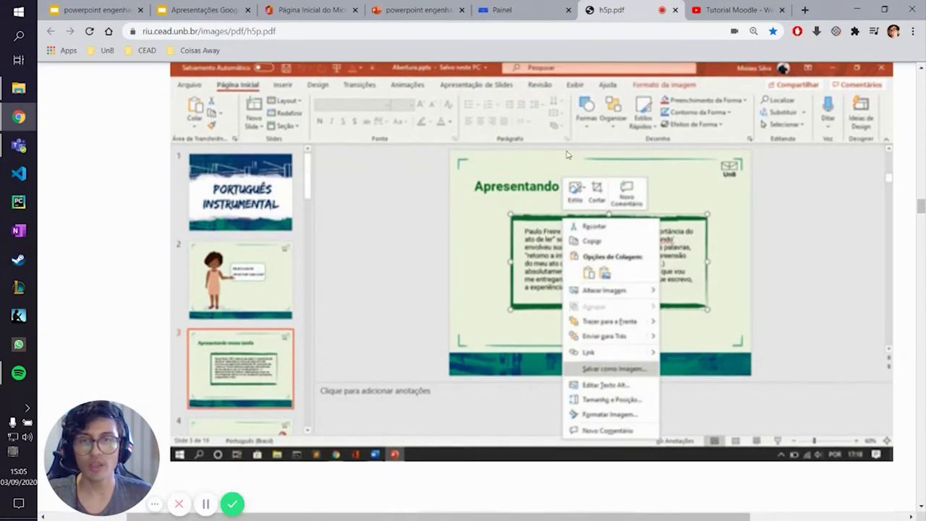
scroll(610, 168, up, 1)
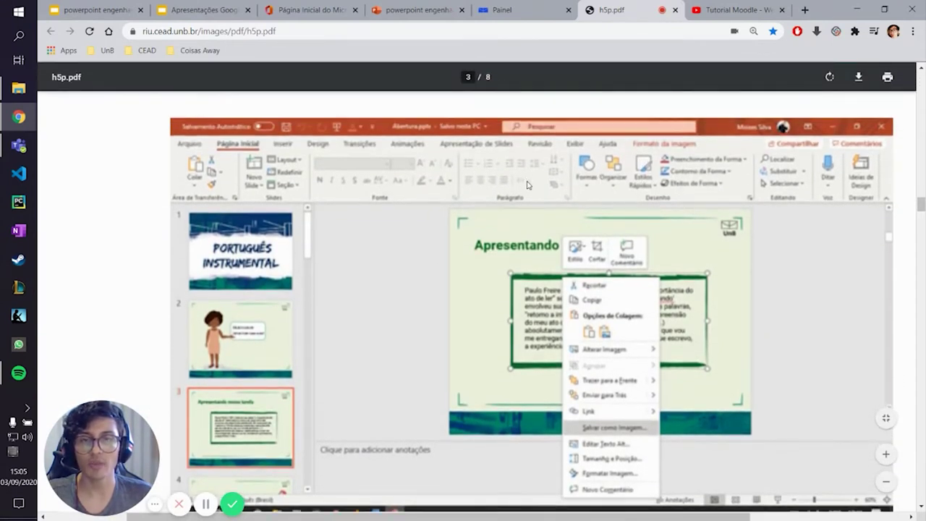
scroll(554, 207, down, 1)
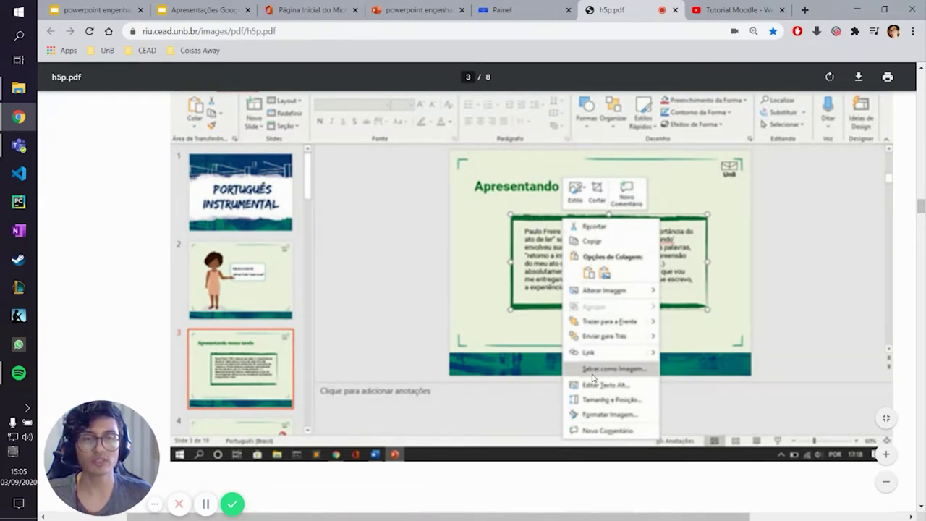
scroll(566, 288, down, 6)
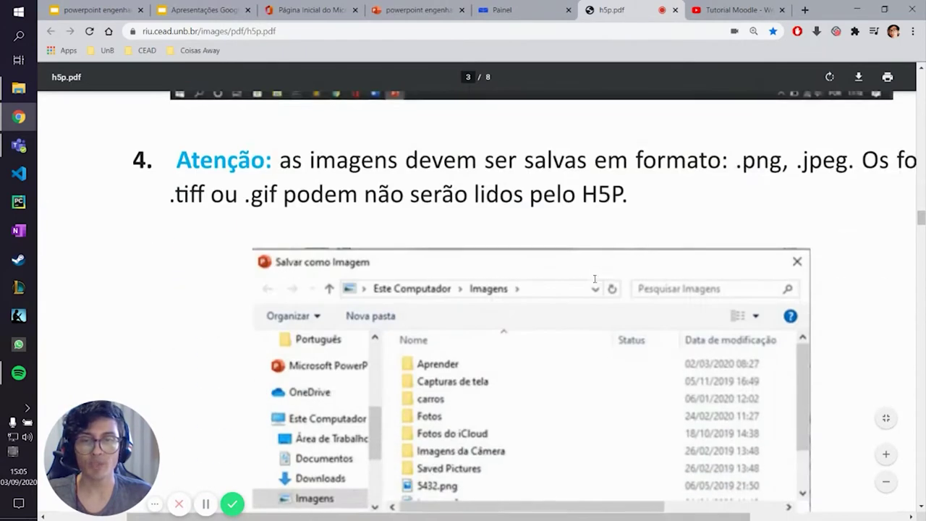
scroll(536, 268, down, 2)
scroll(481, 243, up, 1)
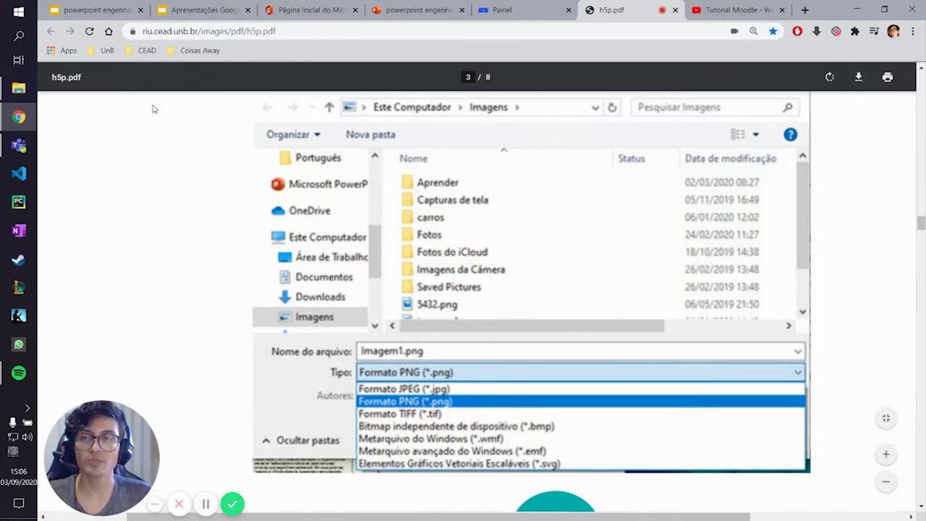
Switch to File Explorer and duplicate powerpoint engenharia.pptx within the Tutorial h5p folder.
mouse_move(8, 97)
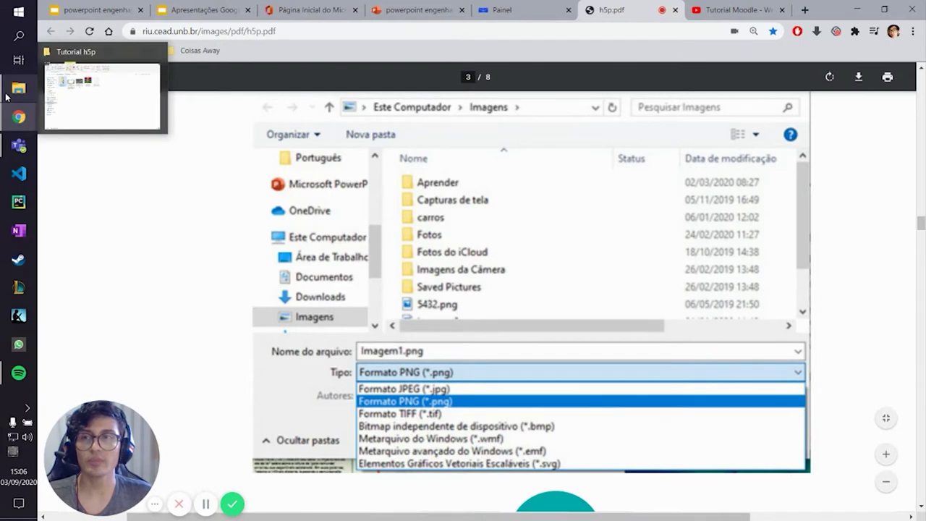
click(86, 98)
click(429, 124)
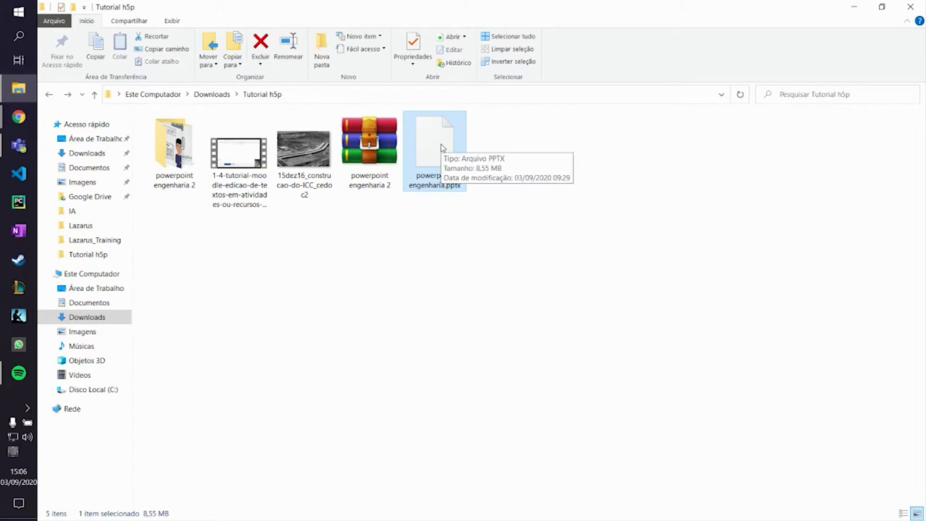
right_click(444, 143)
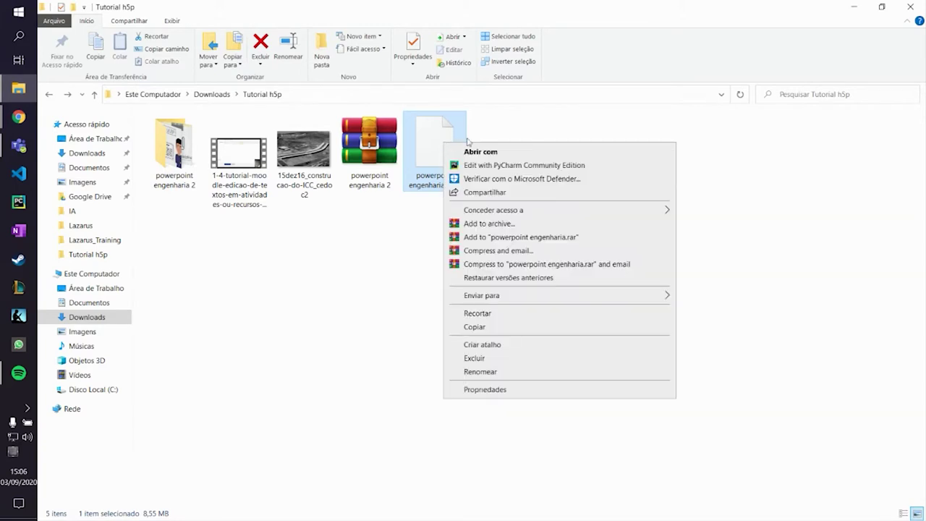
click(520, 327)
click(409, 273)
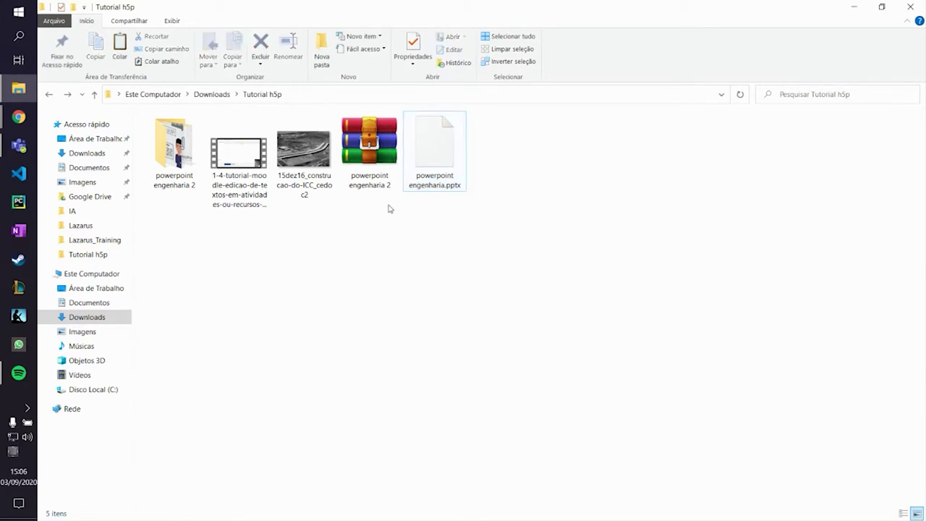
right_click(369, 241)
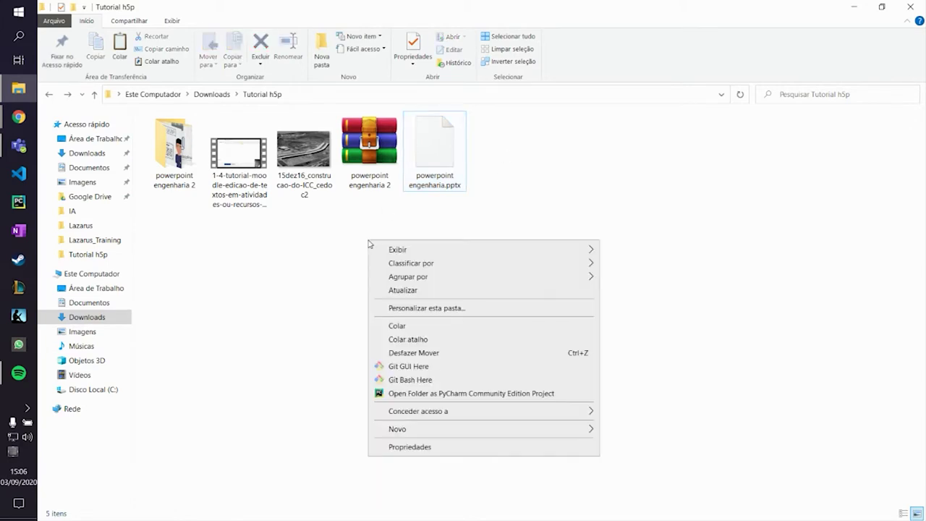
click(446, 330)
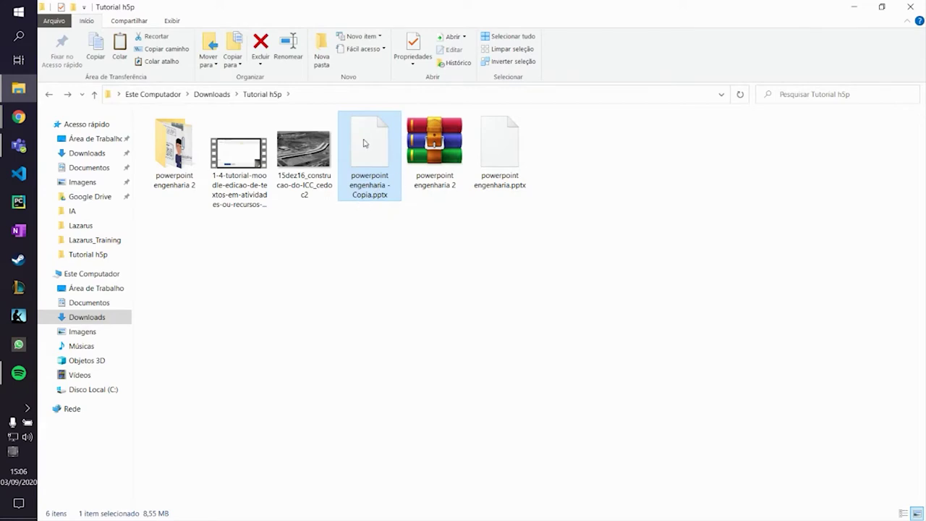
Change the file extension of the copied presentation from pptx to zip and accept the change.
click(369, 193)
drag(391, 193, 374, 194)
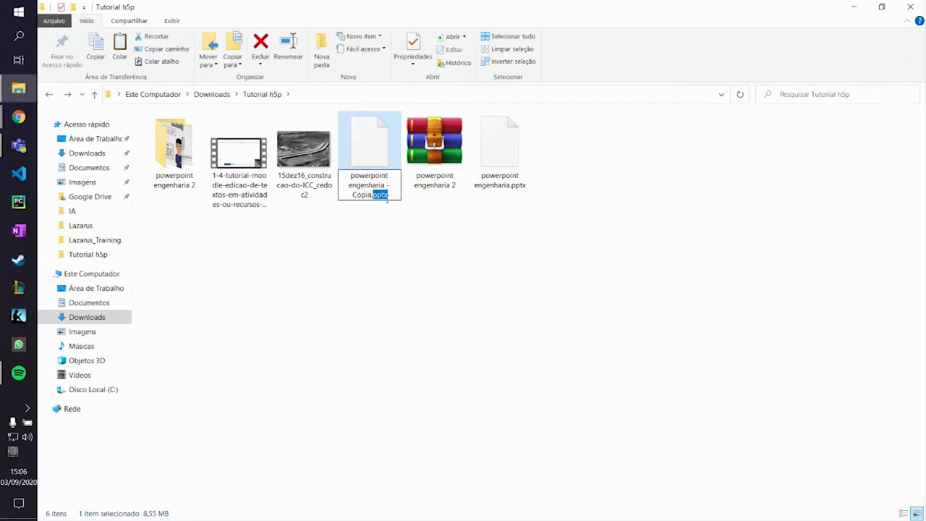
key(BackSpace)
text(zip)
key(Return)
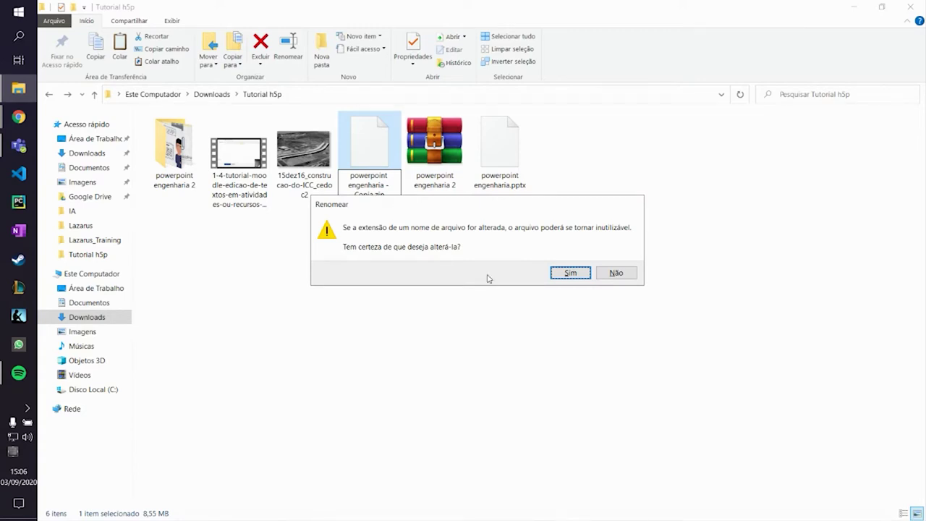
click(563, 276)
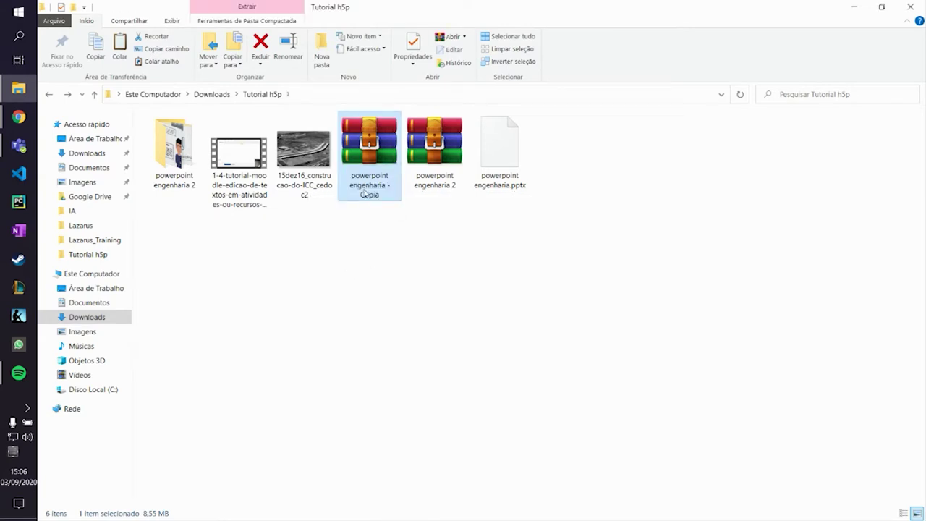
Extract the zip copy into its own folder, powerpoint engenharia - Copia, and open that folder.
right_click(359, 142)
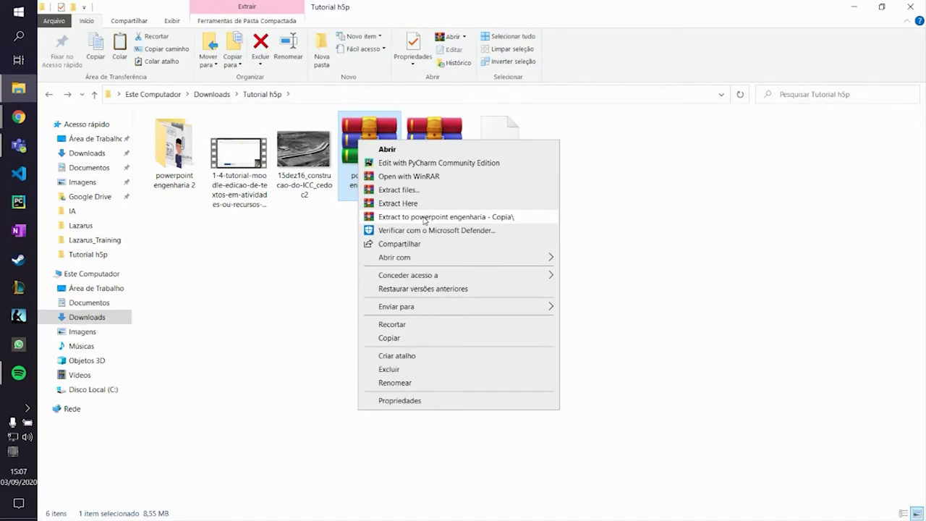
click(424, 217)
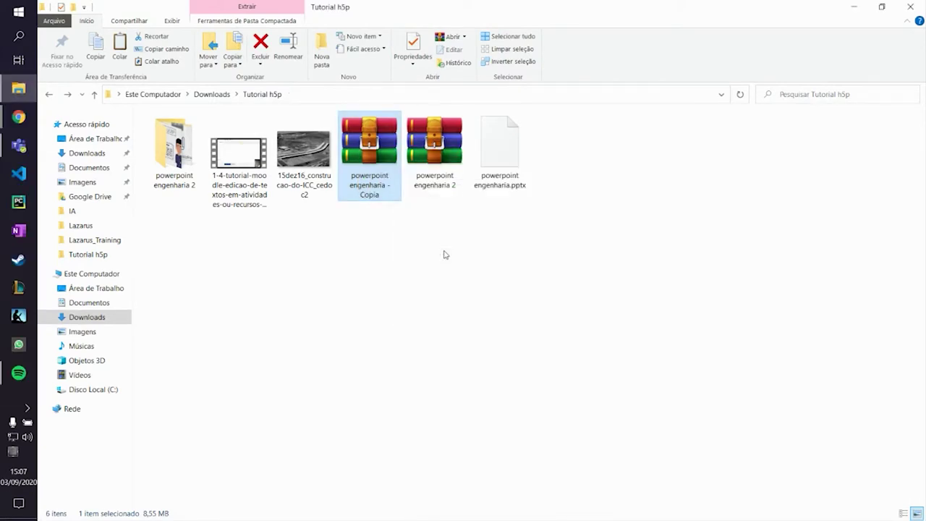
click(181, 150)
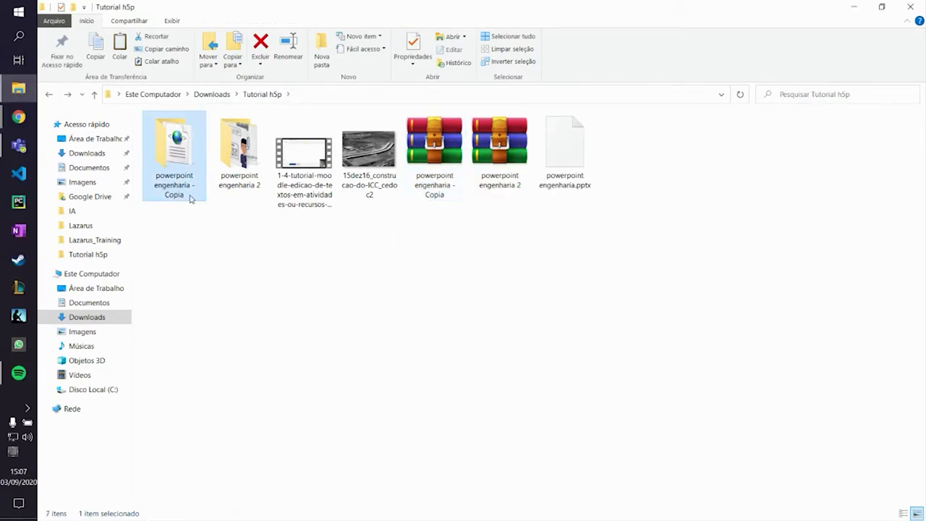
double_click(181, 169)
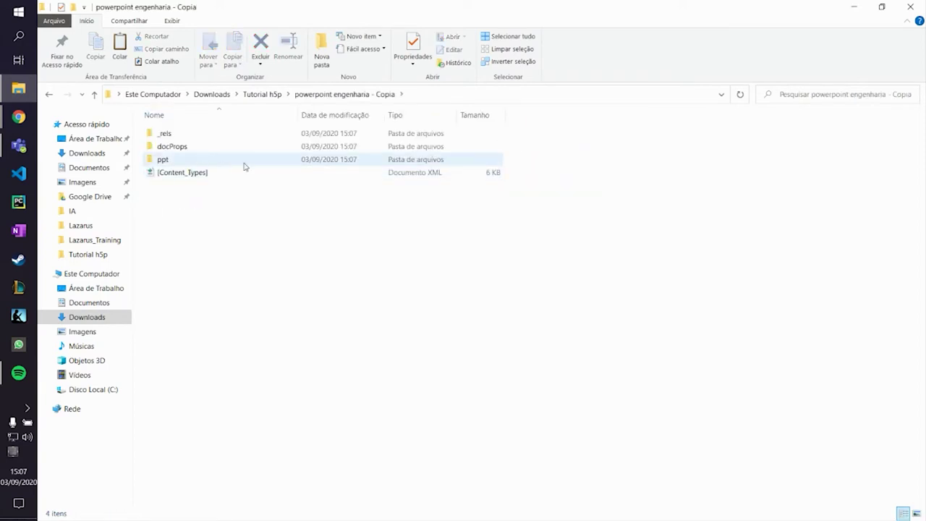
Open the media folder inside the extracted presentation's ppt folder.
click(325, 162)
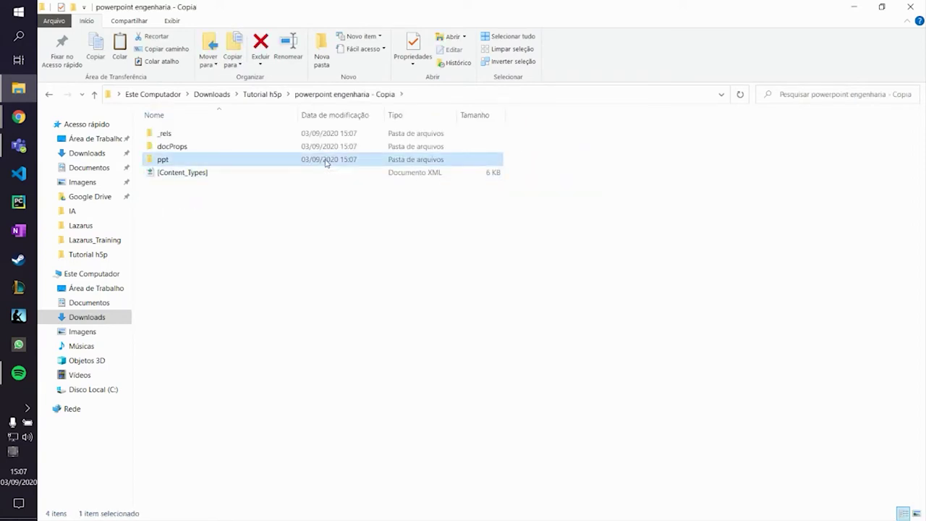
double_click(175, 165)
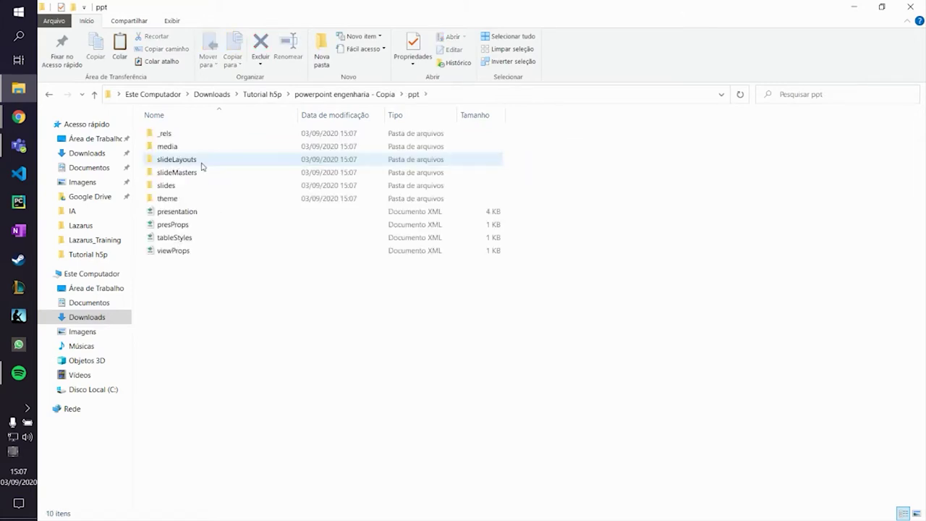
click(213, 151)
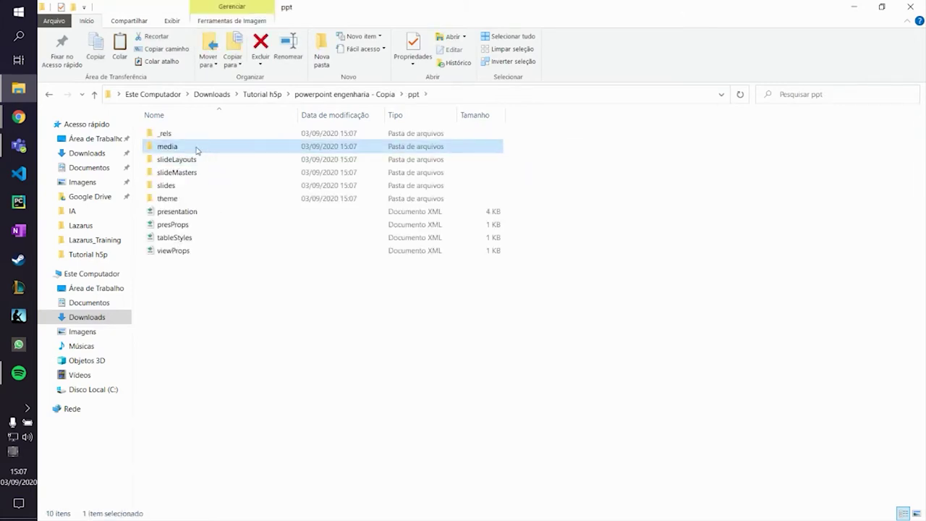
double_click(172, 149)
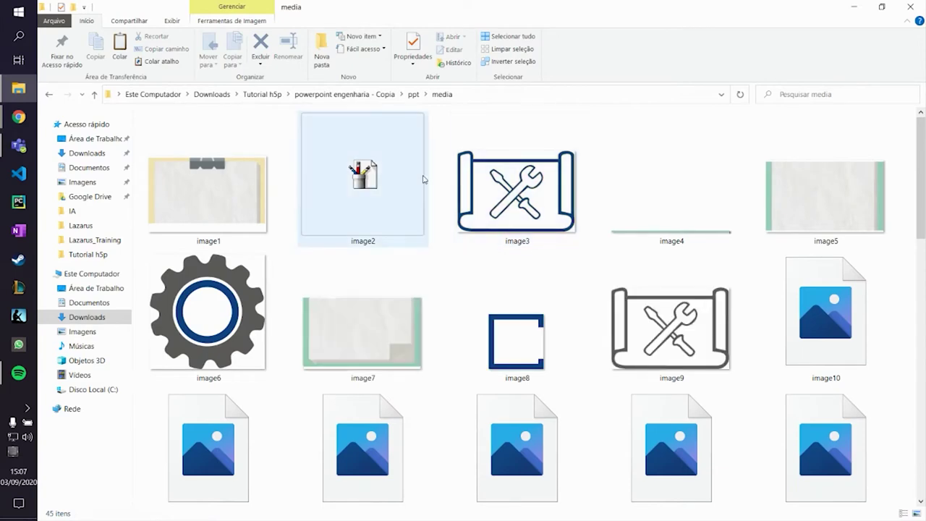
Look through the images extracted from the presentation in the media folder, including image2.
scroll(713, 184, down, 10)
scroll(694, 185, up, 10)
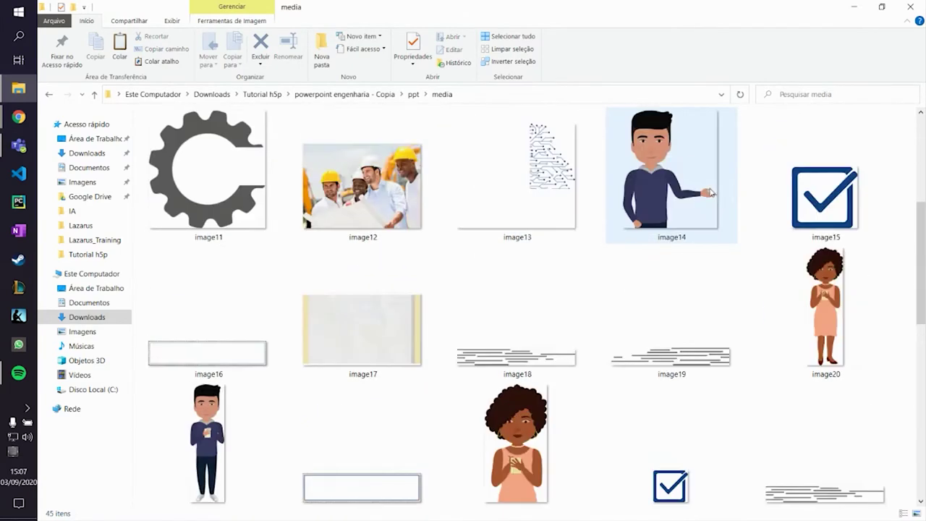
click(393, 196)
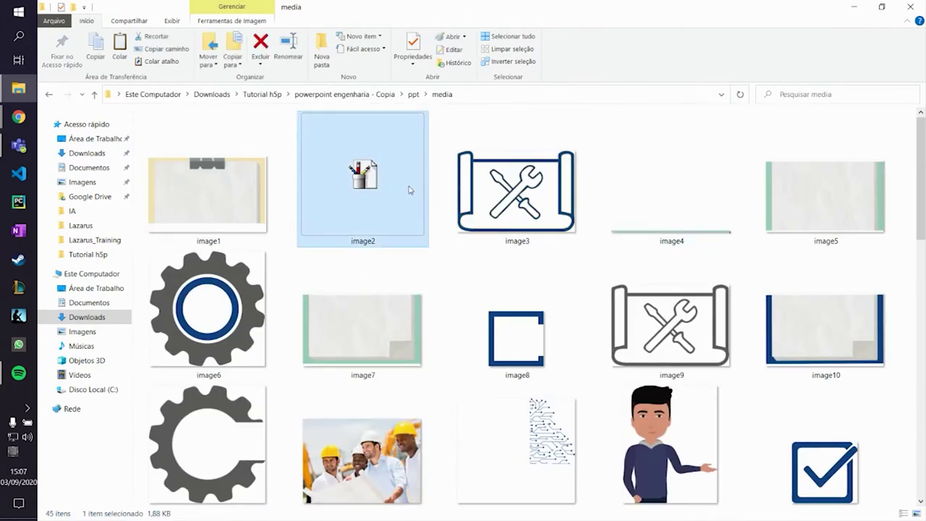
click(436, 168)
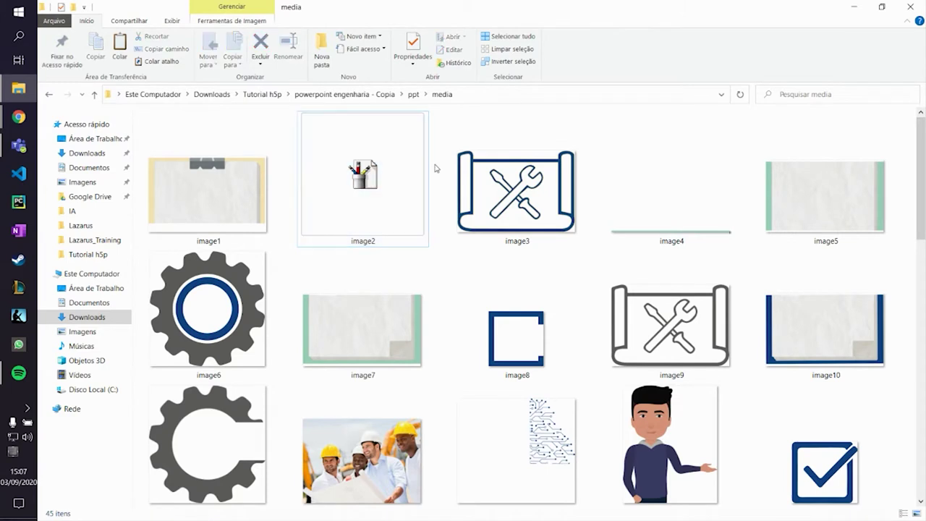
scroll(436, 181, down, 1)
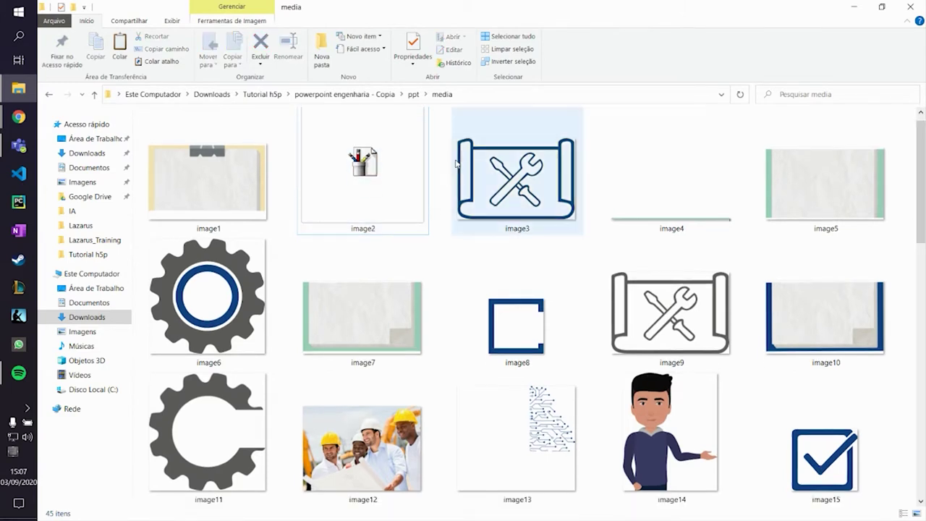
click(417, 197)
scroll(417, 197, up, 1)
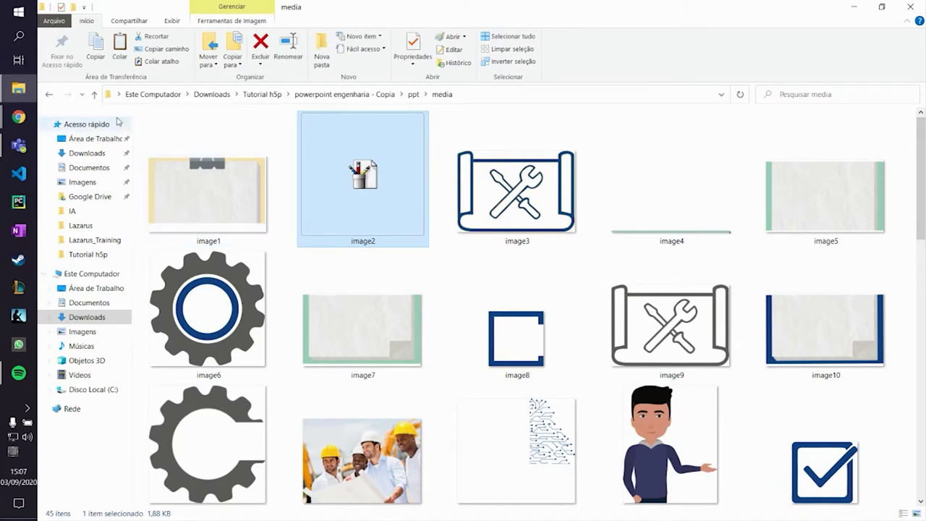
Move the media folder from ppt up to Tutorial h5p and delete the extracted powerpoint engenharia - Copia folder.
click(49, 95)
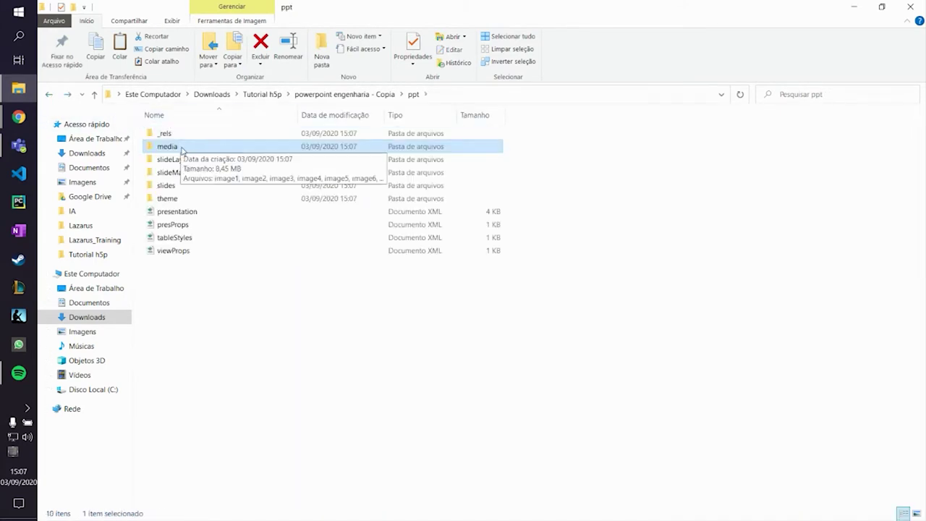
drag(170, 147, 261, 96)
click(249, 94)
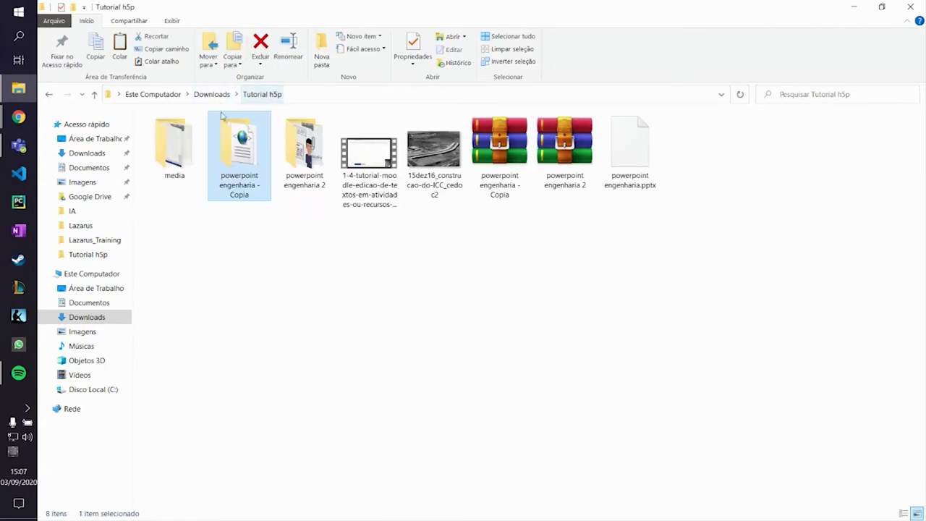
key(Delete)
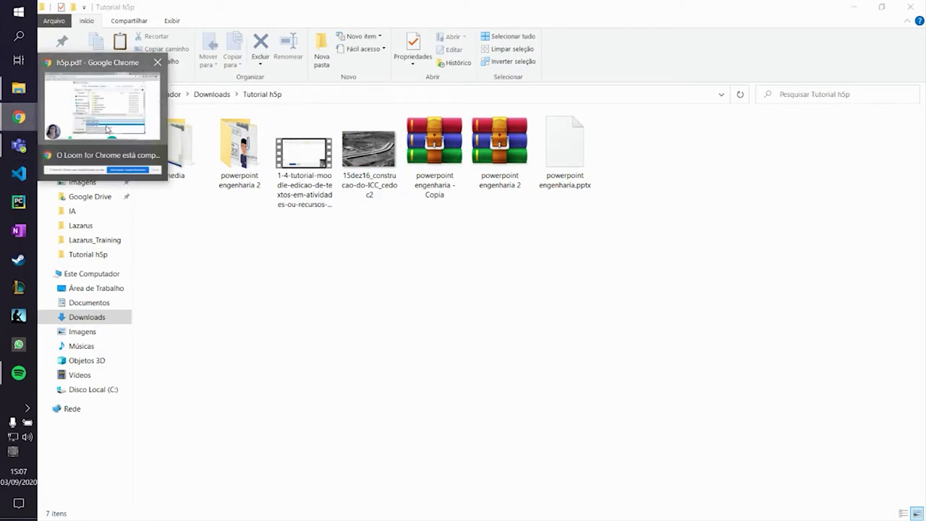
Switch to the UnB Aprender page in Chrome, open the ATM course and turn on course editing.
click(109, 130)
click(506, 11)
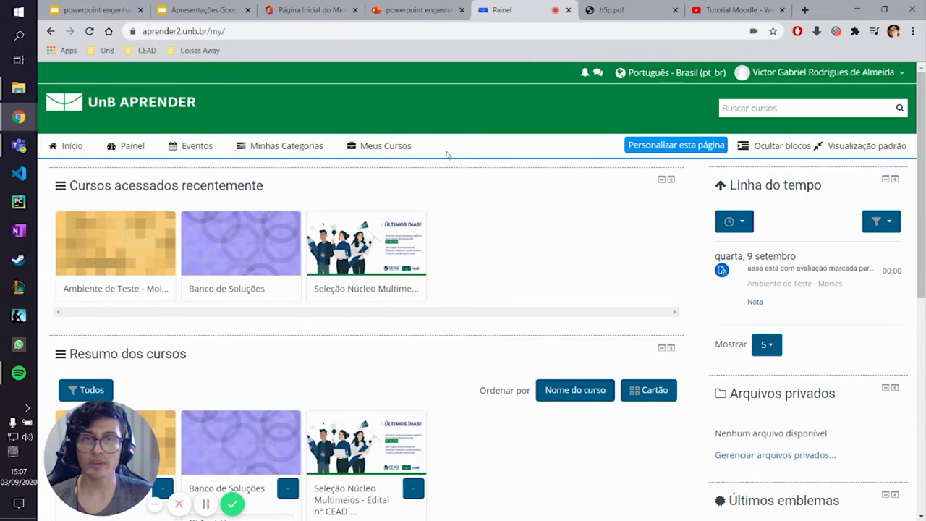
mouse_move(394, 147)
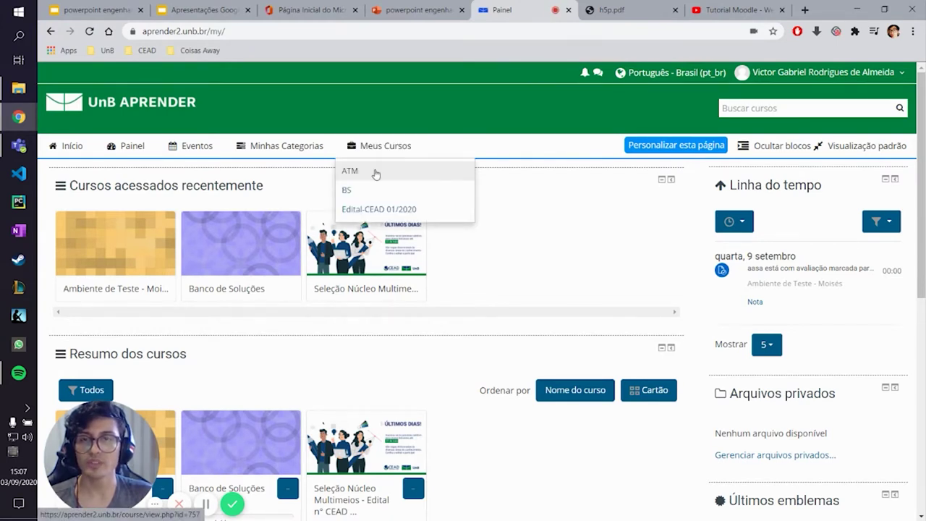
click(410, 174)
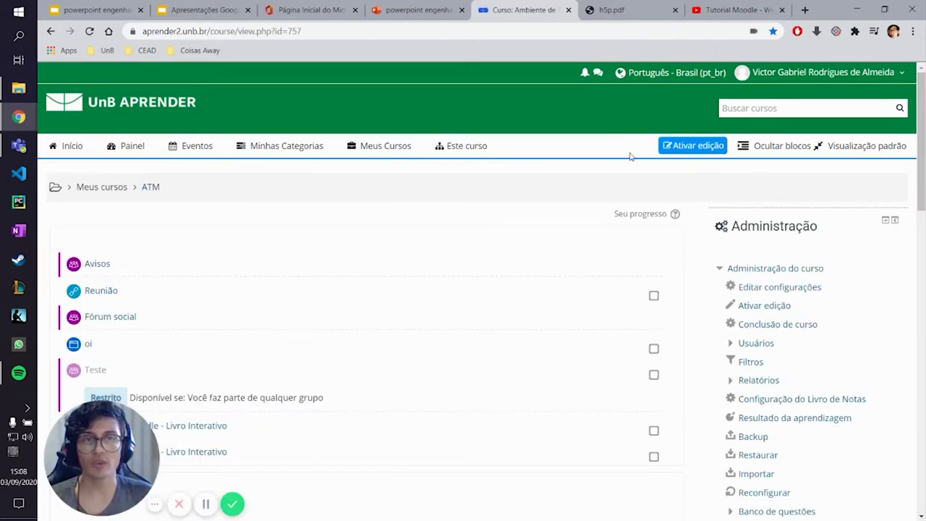
click(689, 147)
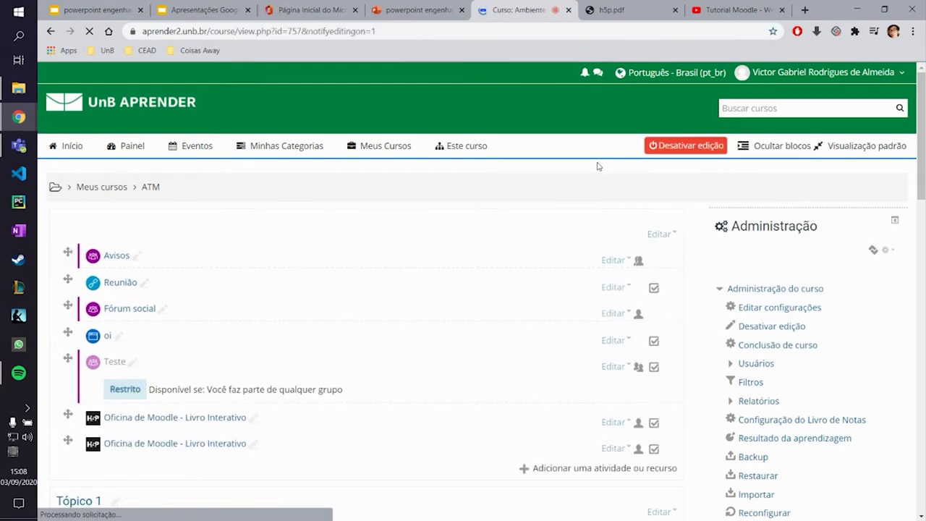
Open the activity and resource chooser for the course's Tutorial H5P topic.
scroll(588, 174, down, 3)
scroll(586, 173, down, 3)
scroll(558, 184, down, 8)
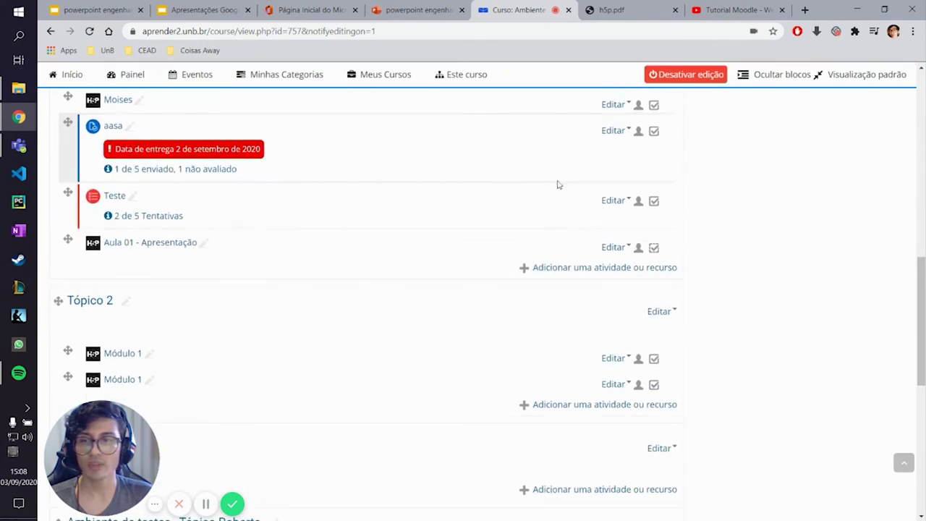
scroll(519, 188, down, 4)
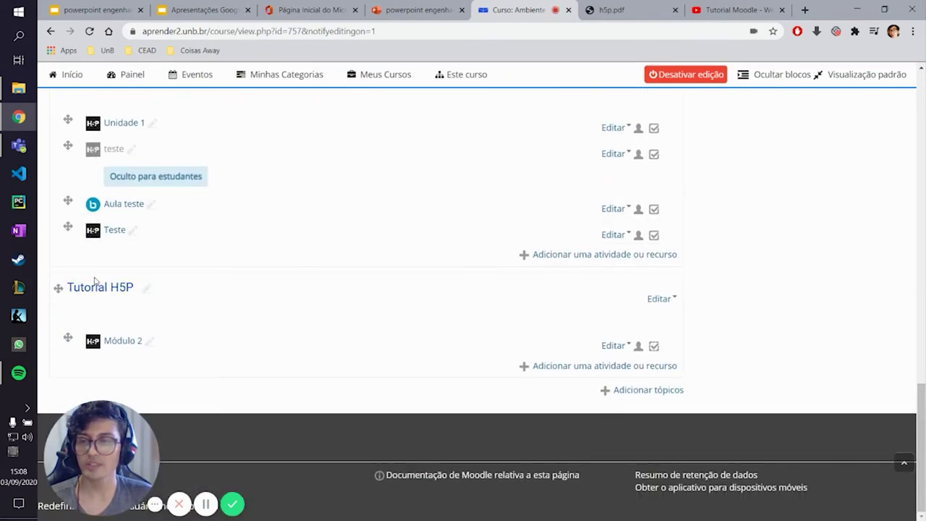
drag(180, 287, 48, 320)
click(48, 319)
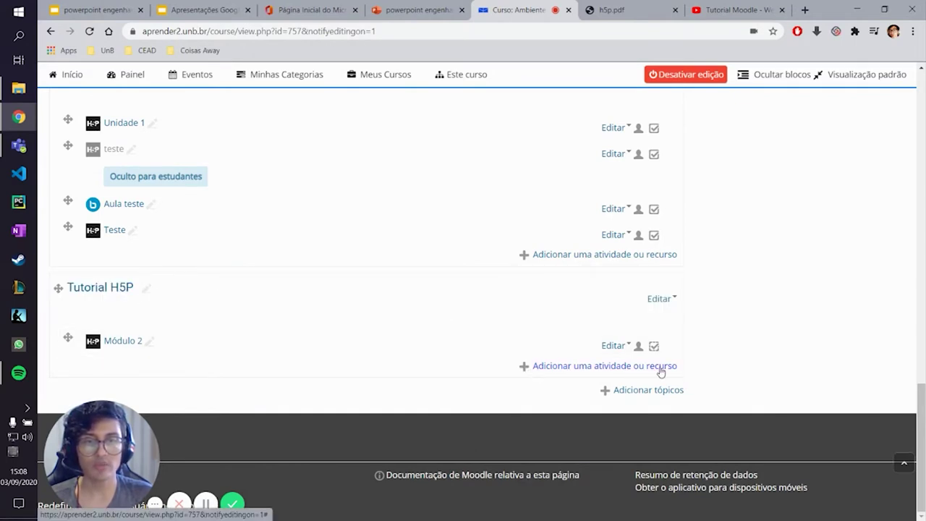
click(583, 371)
Choose Conteúdo Interativo H5P as the activity type and add it to the topic.
scroll(377, 239, down, 2)
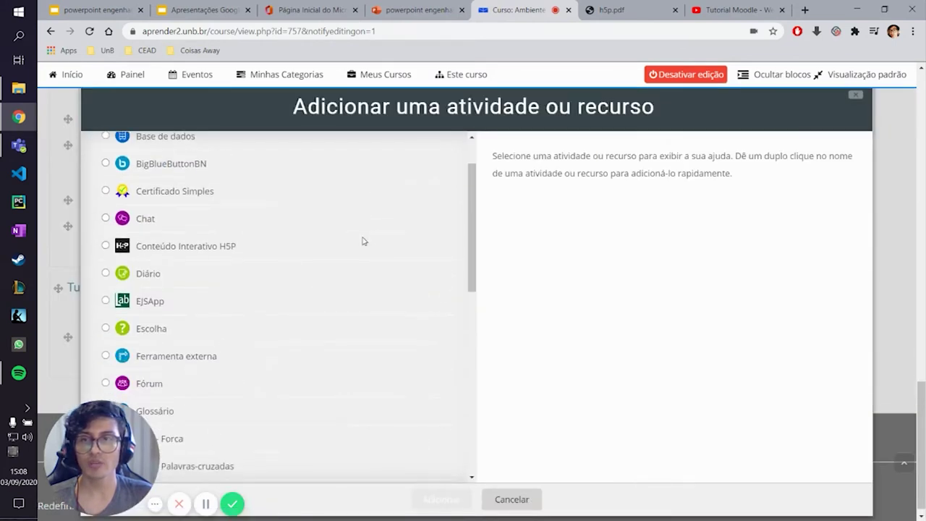
click(265, 256)
scroll(308, 239, up, 1)
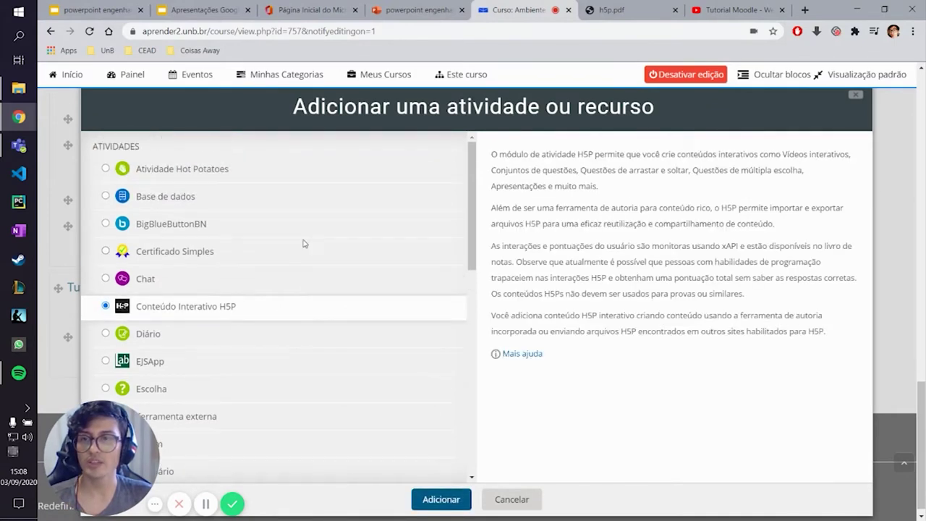
scroll(303, 246, down, 4)
scroll(304, 257, up, 3)
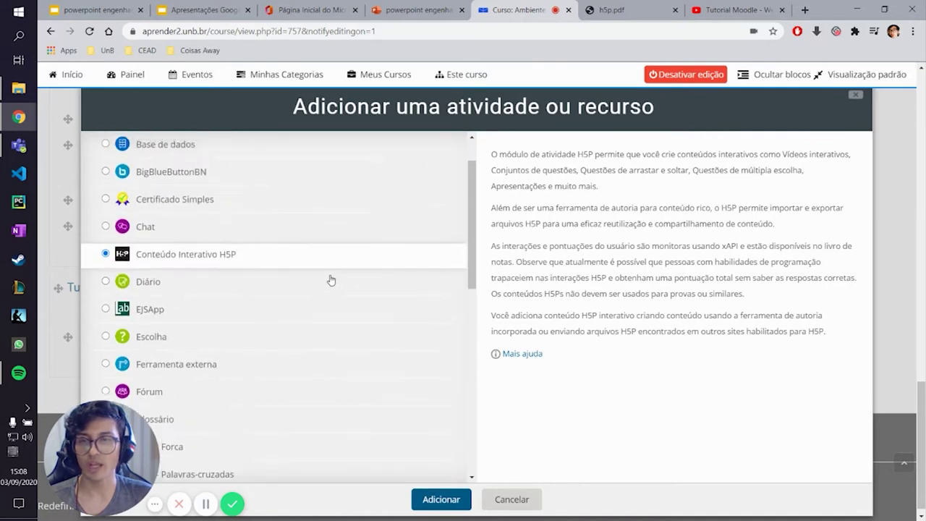
scroll(331, 280, up, 1)
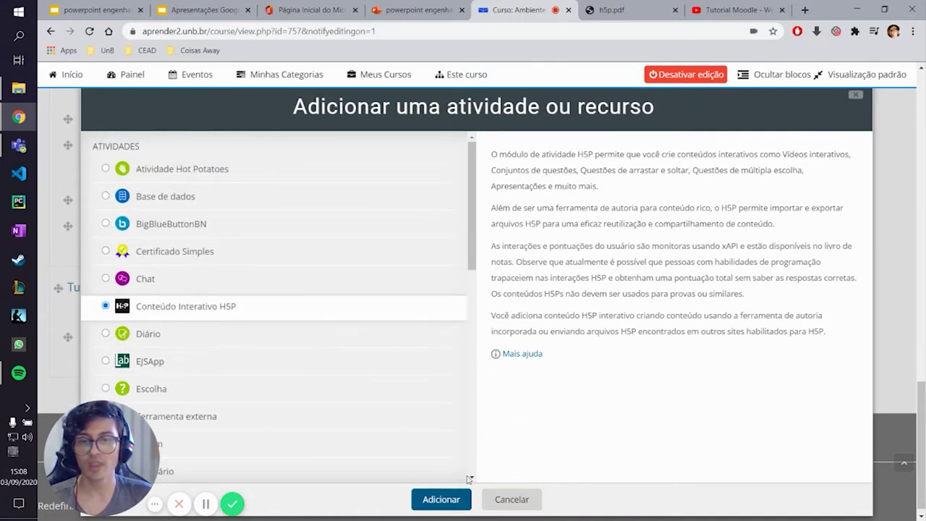
click(440, 503)
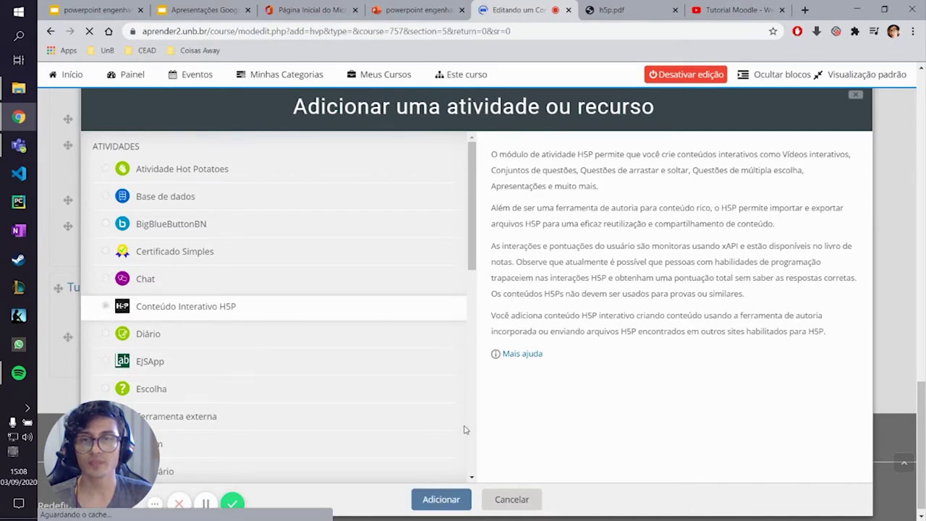
Search the H5P content types for Course and select Course Presentation for the new activity.
scroll(159, 266, down, 3)
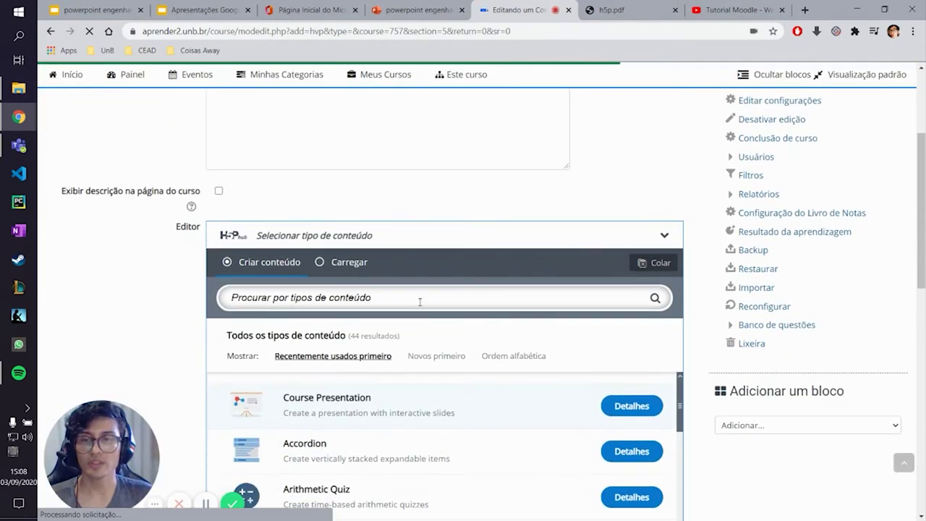
scroll(263, 277, down, 1)
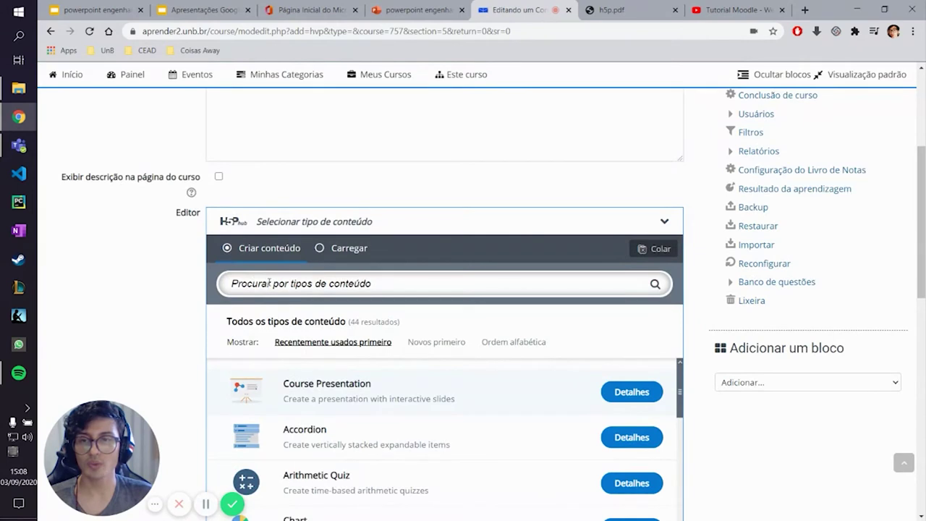
click(269, 283)
click(169, 275)
scroll(251, 272, down, 1)
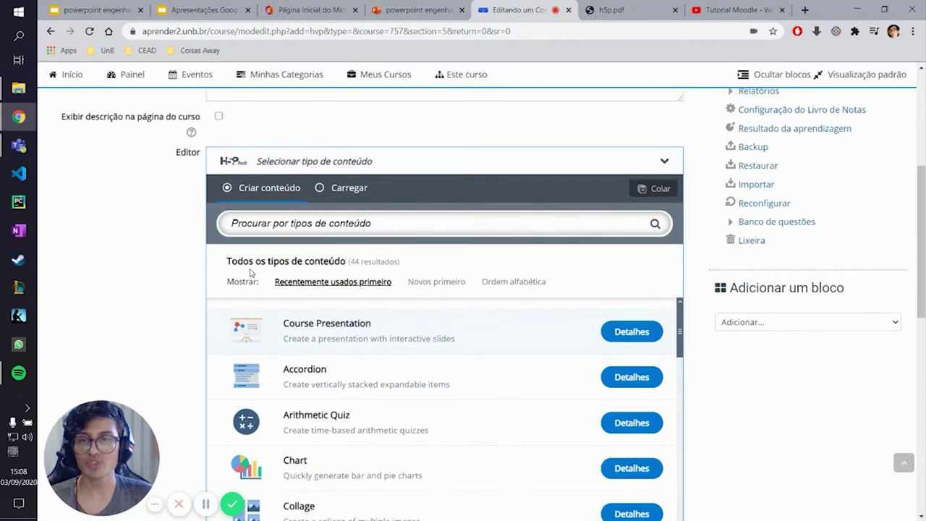
drag(350, 261, 399, 263)
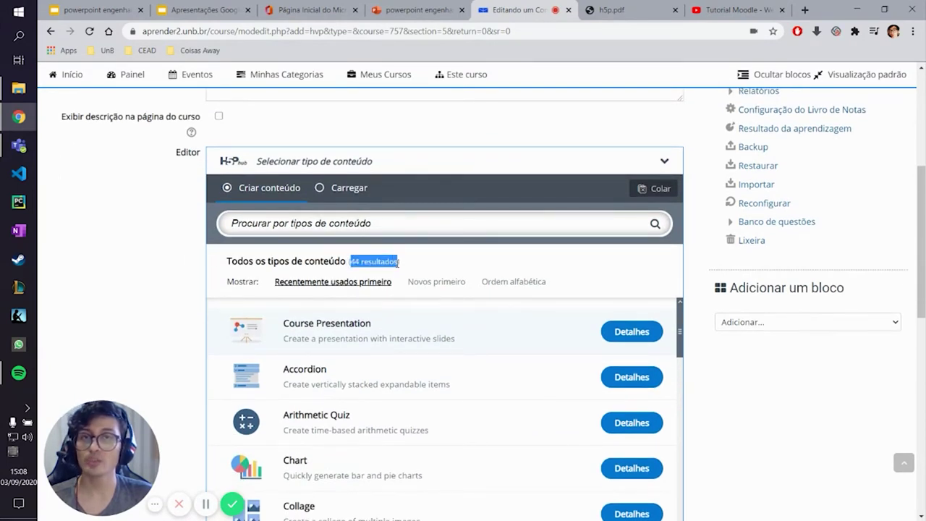
click(175, 283)
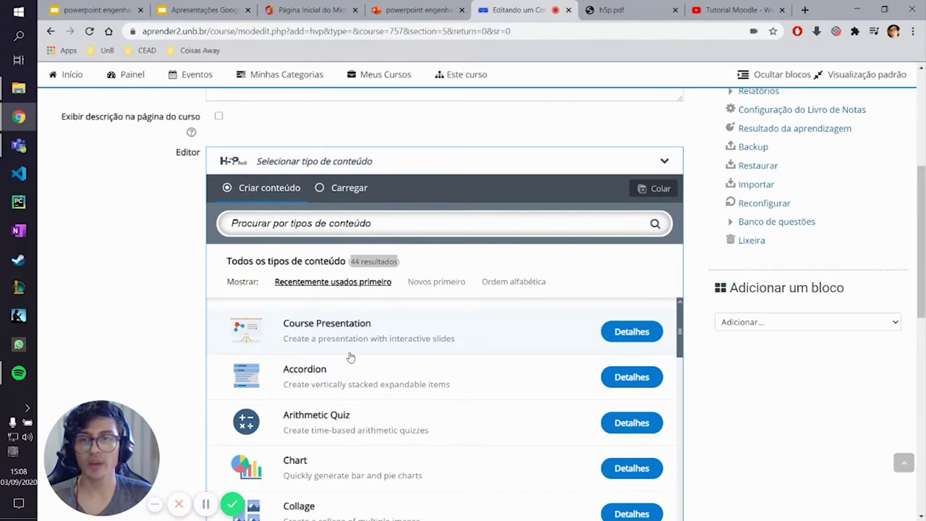
click(304, 223)
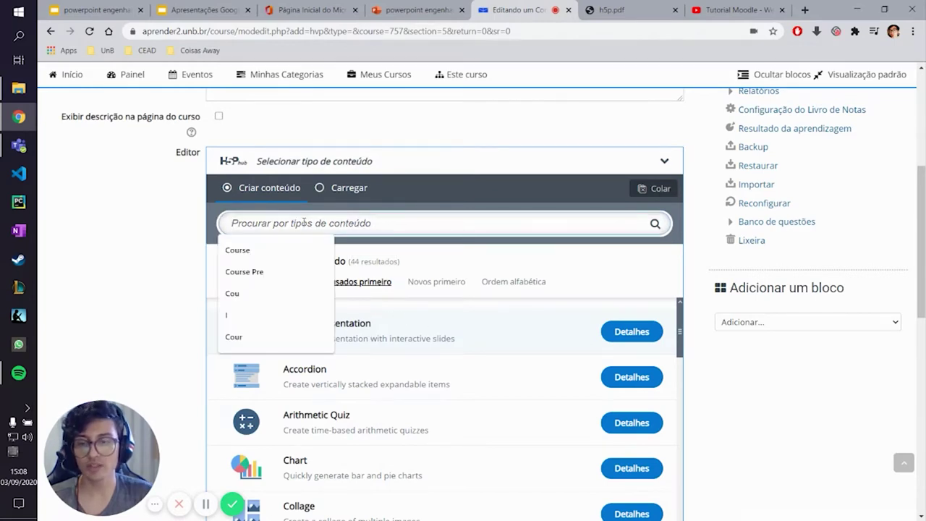
text(Course)
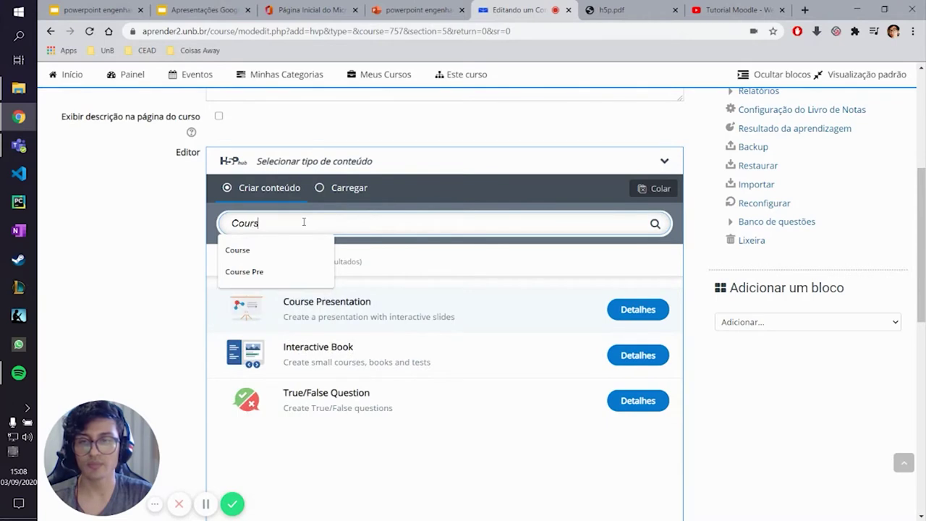
click(363, 318)
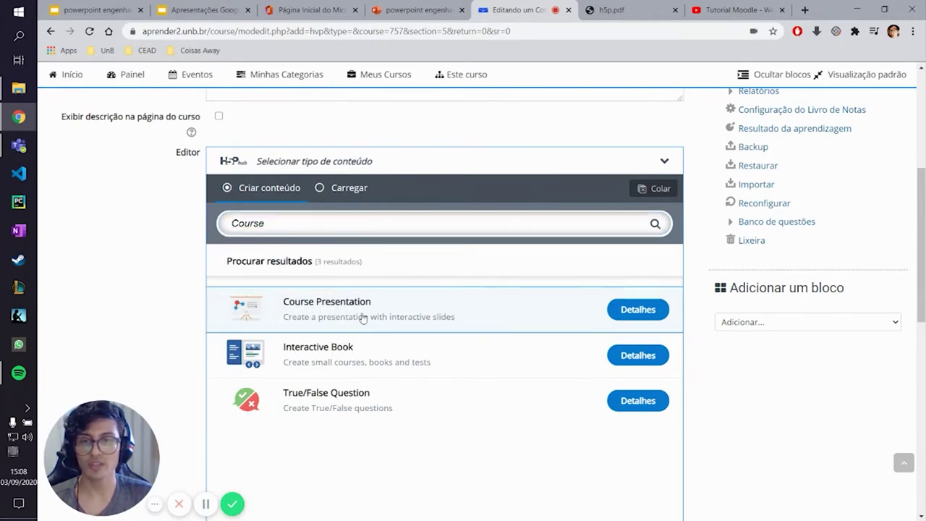
click(363, 318)
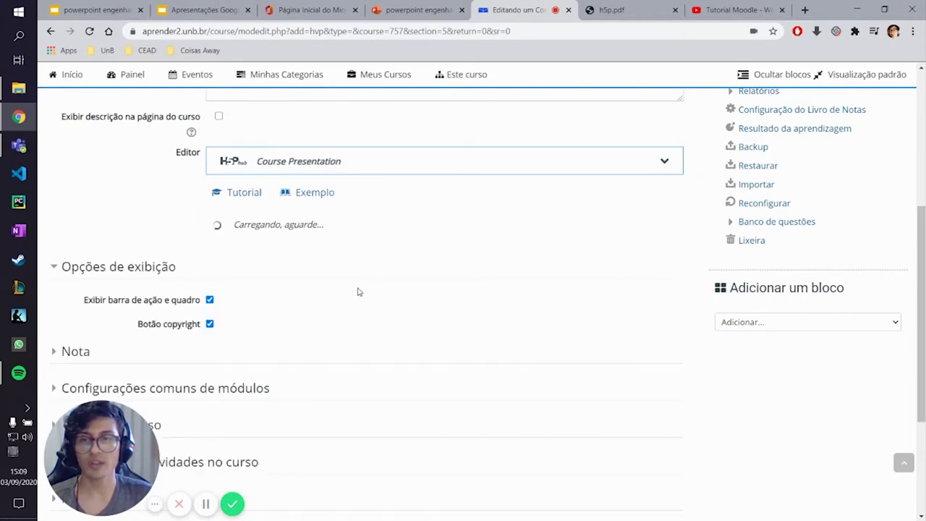
Enter Módulo 1 as the title of the course presentation.
scroll(423, 246, down, 1)
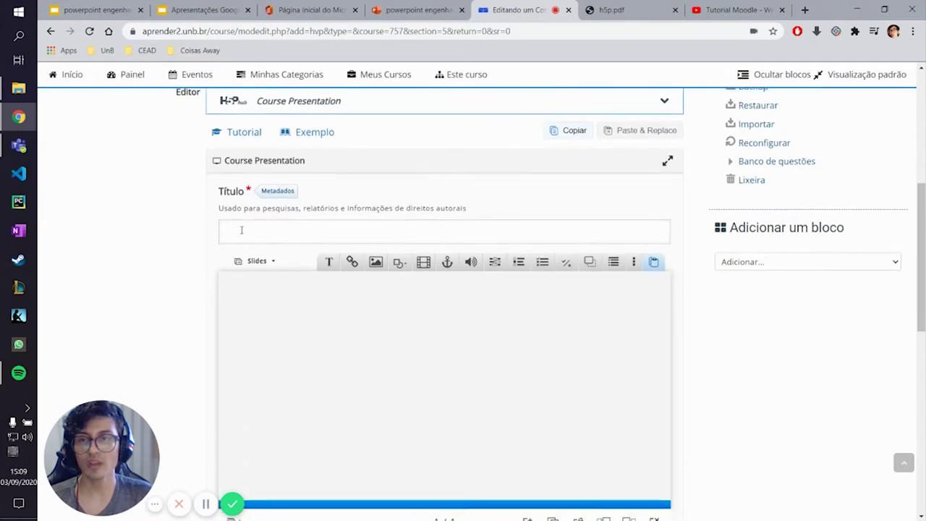
click(242, 230)
text(Módulo 1)
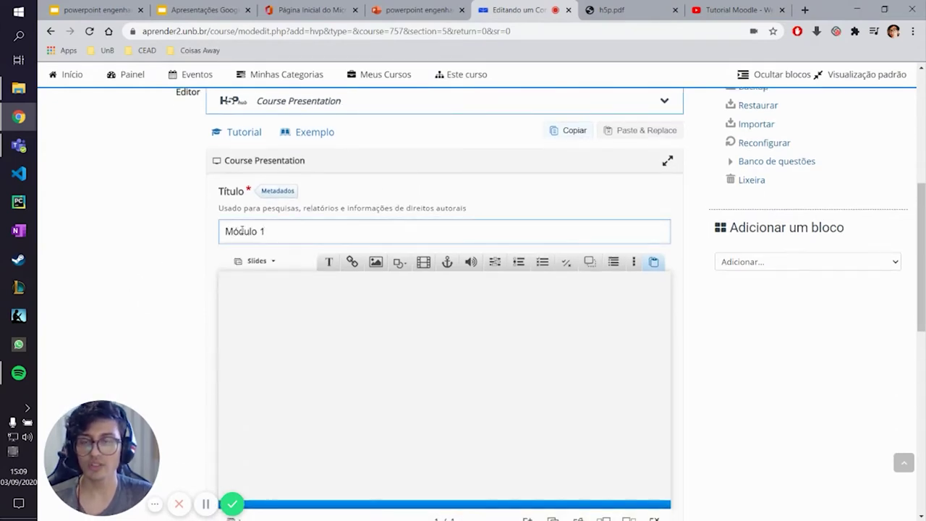
click(209, 264)
scroll(210, 271, down, 2)
scroll(330, 297, up, 1)
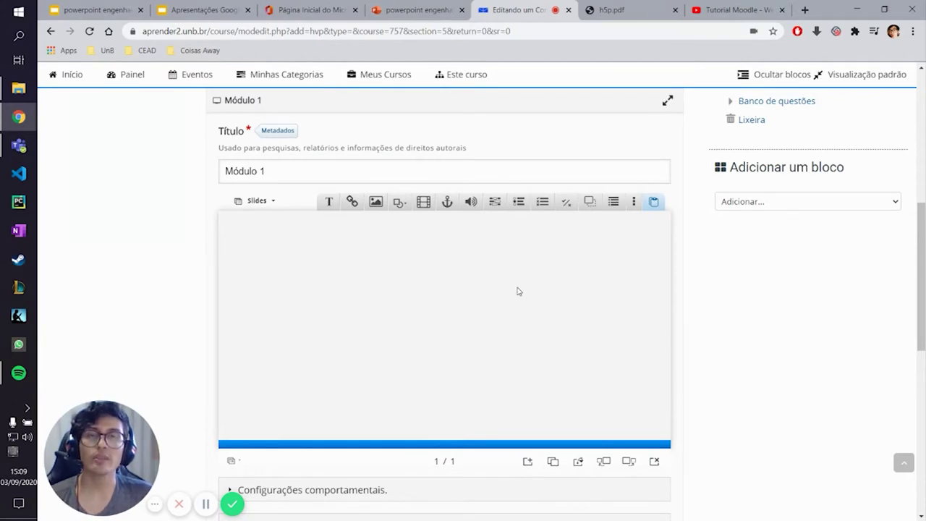
Insert an image element on the first slide and upload Slide1 from the powerpoint engenharia 2 folder in Tutorial h5p.
click(425, 10)
click(510, 10)
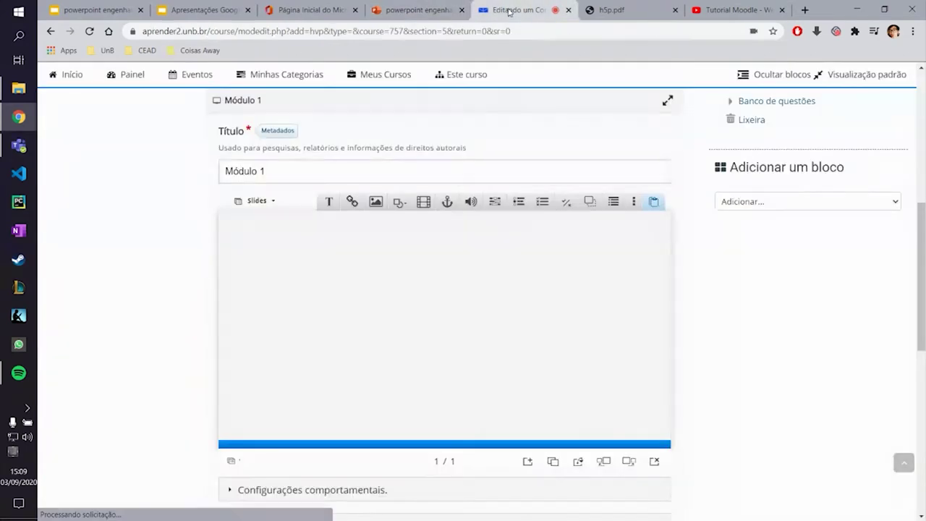
click(375, 204)
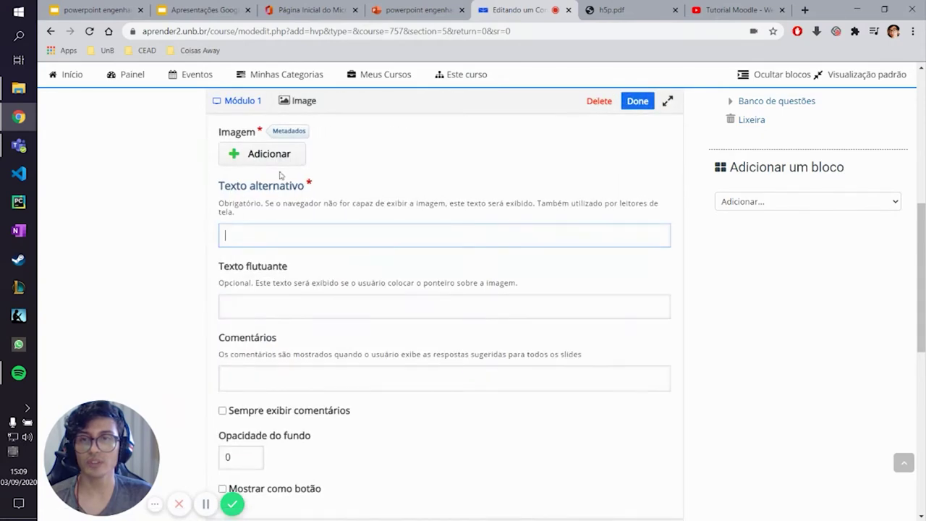
scroll(320, 217, up, 1)
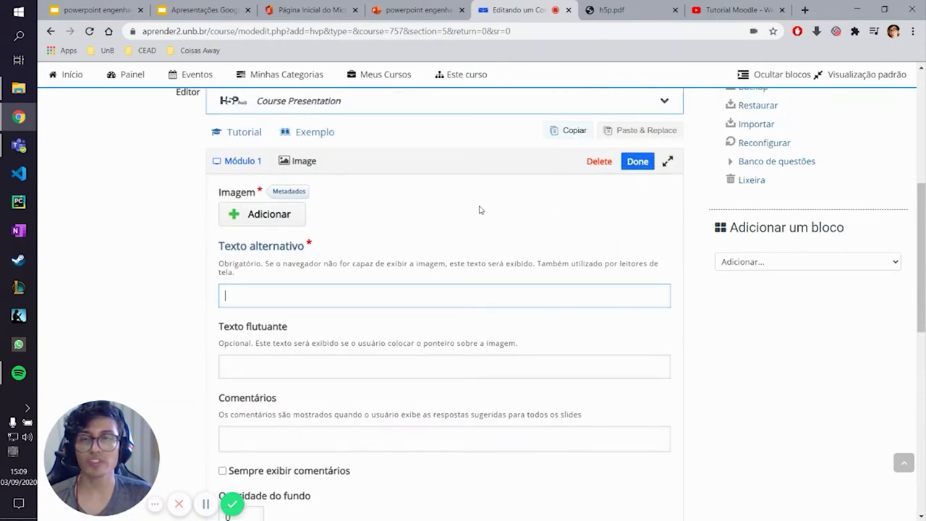
click(249, 217)
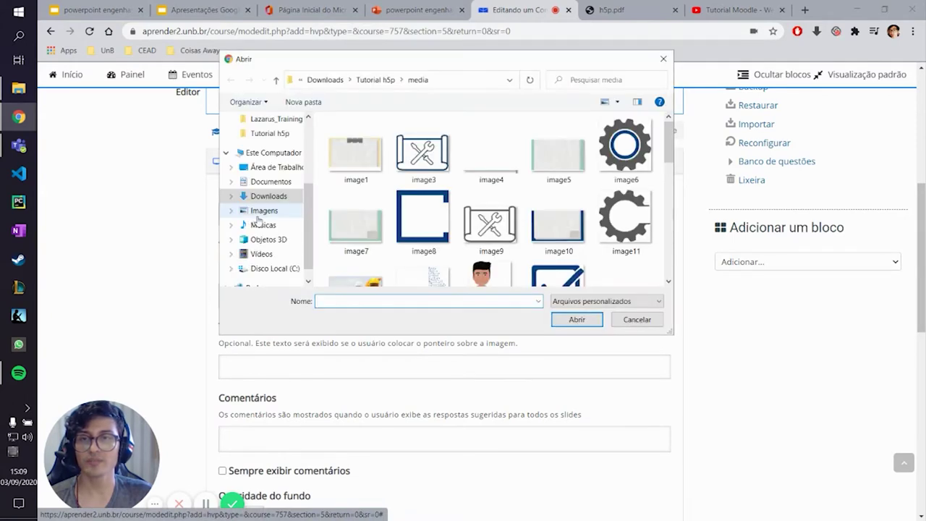
click(384, 81)
double_click(351, 150)
click(353, 151)
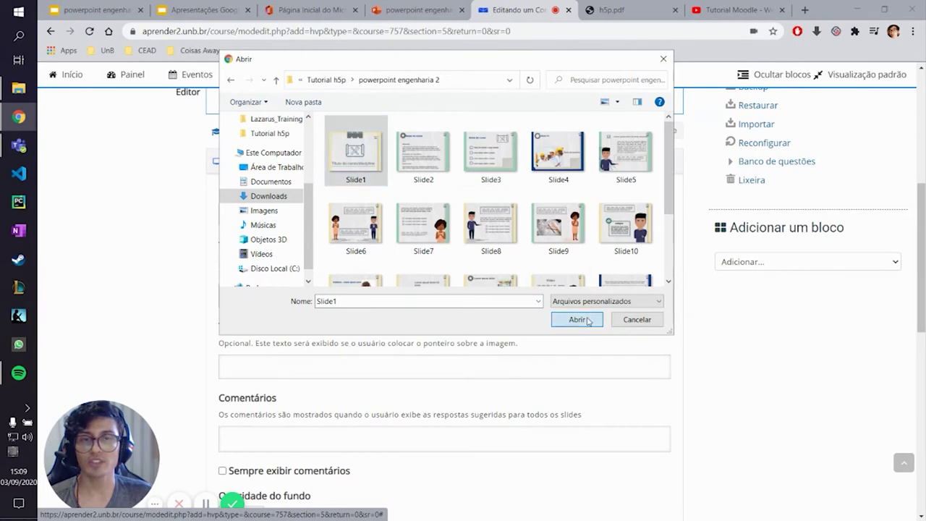
click(579, 320)
Set the image's required alternative text to place_holder.
click(286, 366)
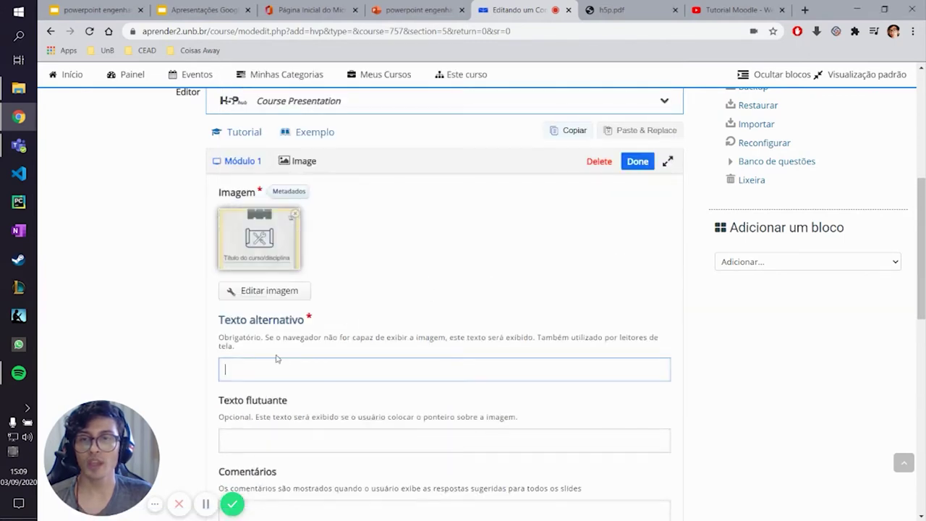
drag(221, 321, 303, 327)
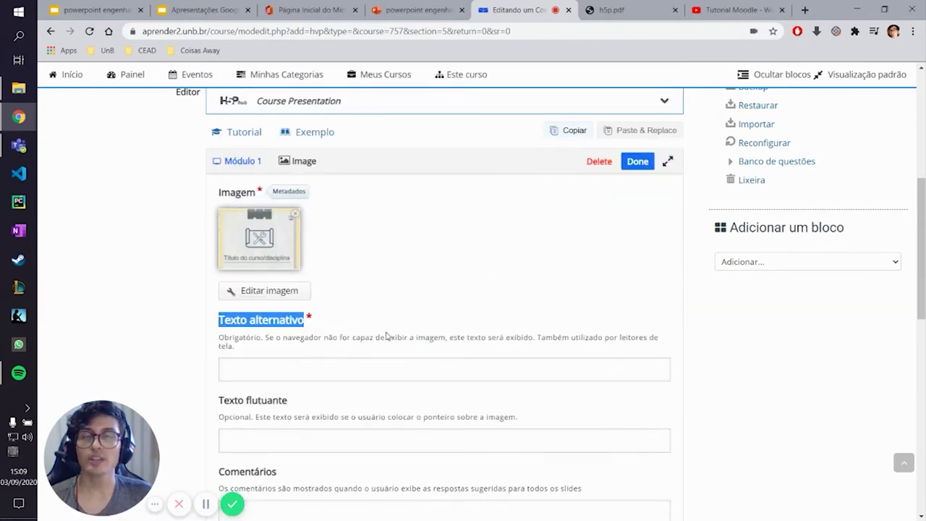
click(334, 362)
scroll(352, 352, down, 1)
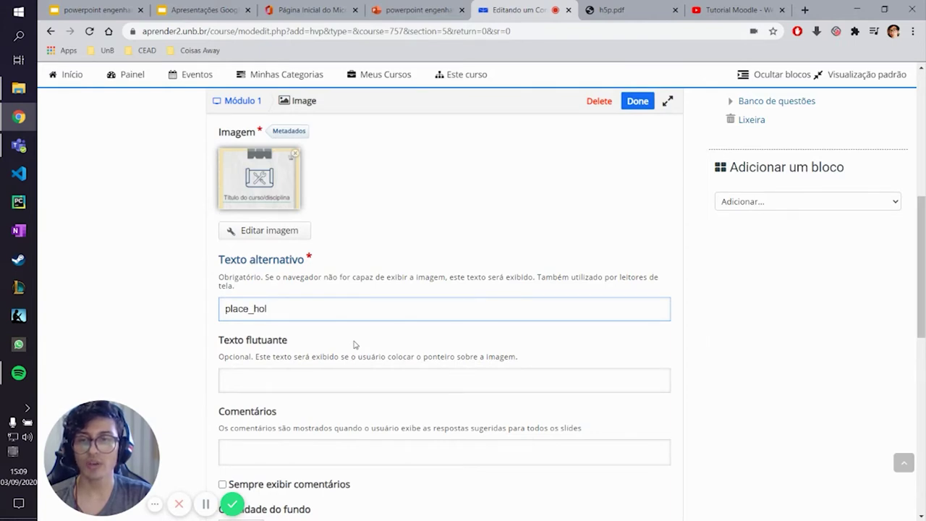
drag(282, 309, 222, 313)
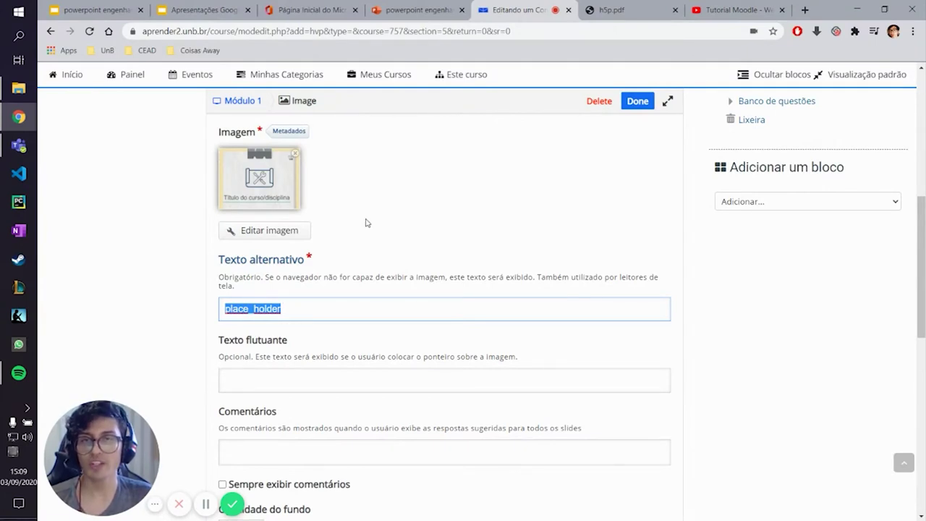
scroll(449, 250, down, 1)
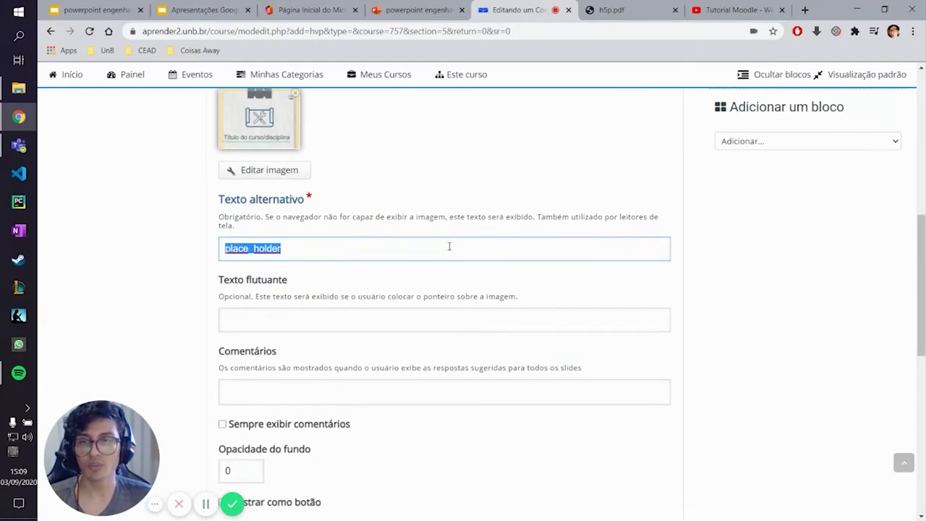
click(290, 251)
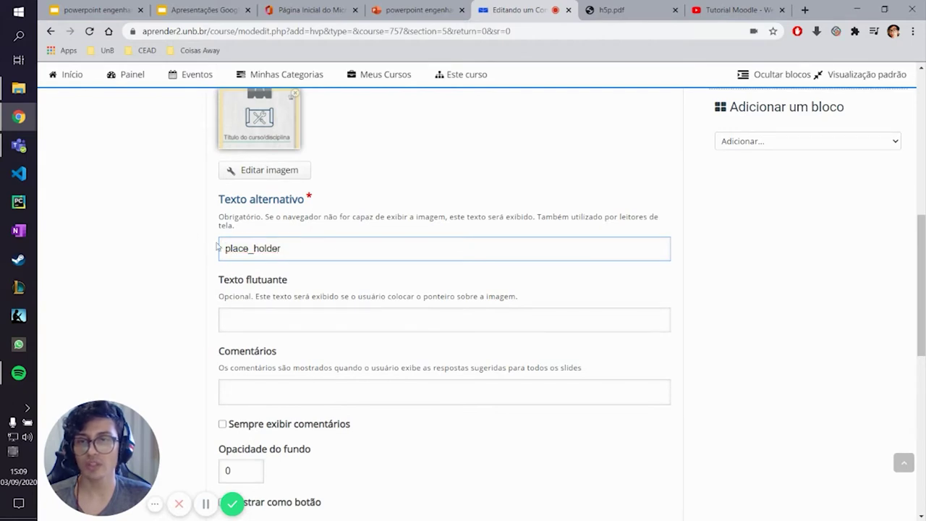
Check the image element's remaining optional settings and confirm it to place the image on the slide.
scroll(366, 275, down, 2)
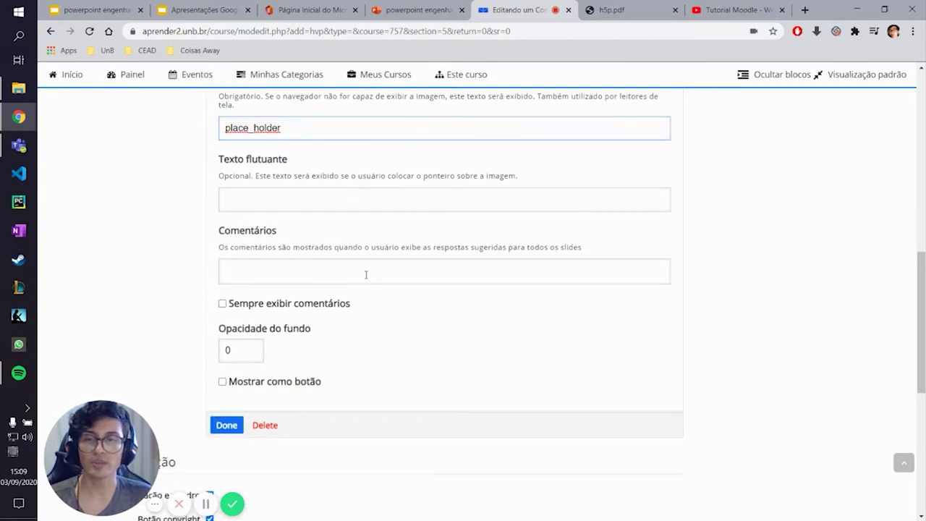
scroll(366, 275, up, 3)
scroll(448, 244, down, 3)
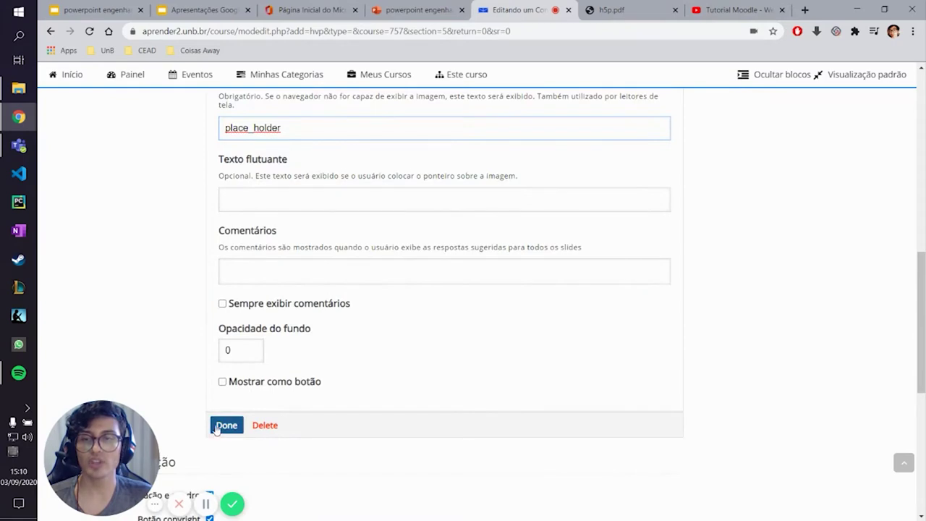
scroll(552, 250, up, 4)
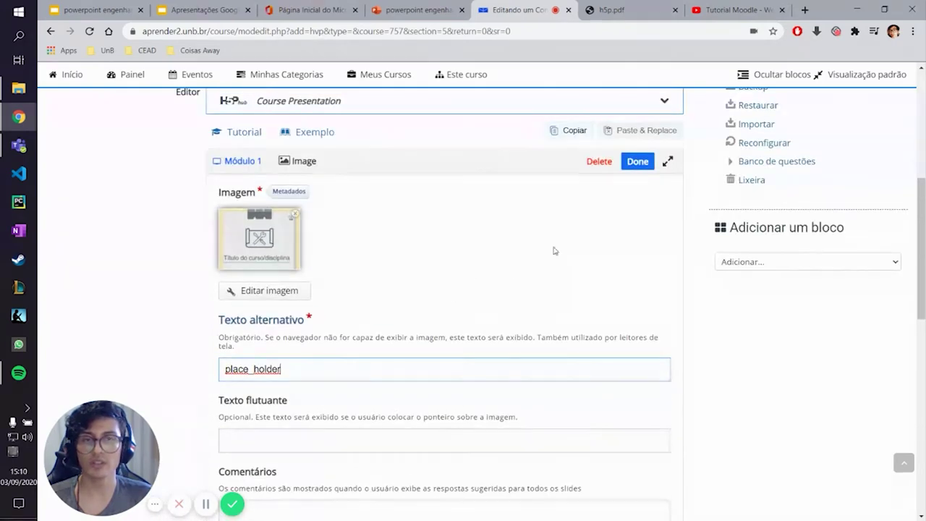
click(640, 162)
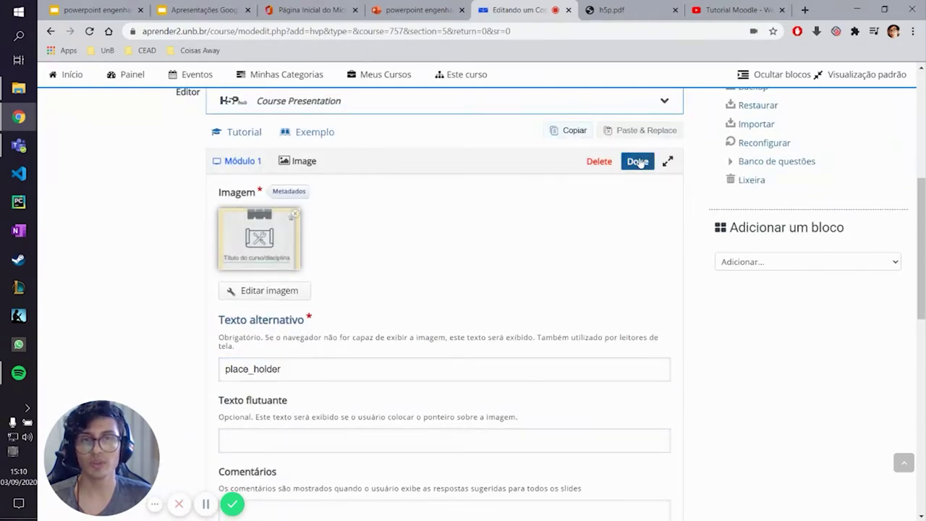
click(639, 162)
Scale the title slide image proportionally to nearly the slide's full height and centre it on the slide.
drag(454, 304, 319, 242)
drag(341, 280, 499, 427)
drag(489, 342, 540, 310)
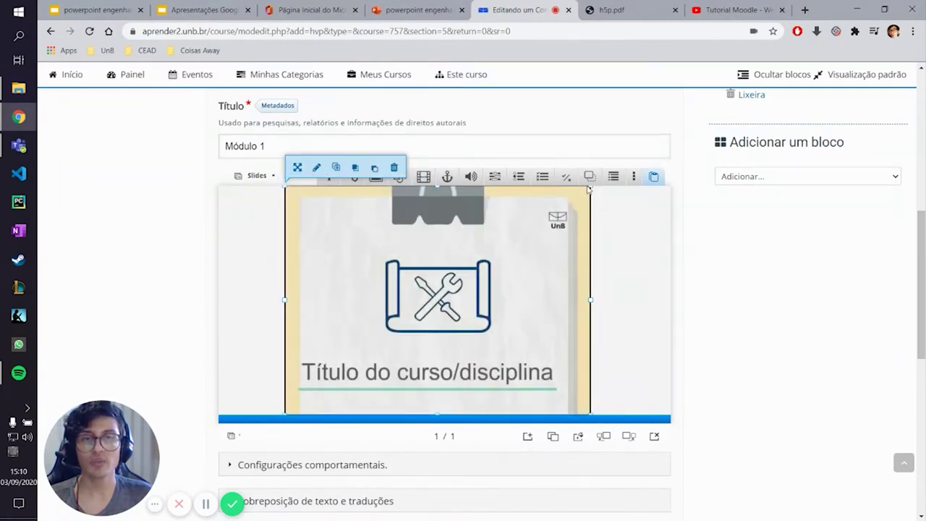
drag(589, 185, 572, 199)
drag(513, 238, 530, 226)
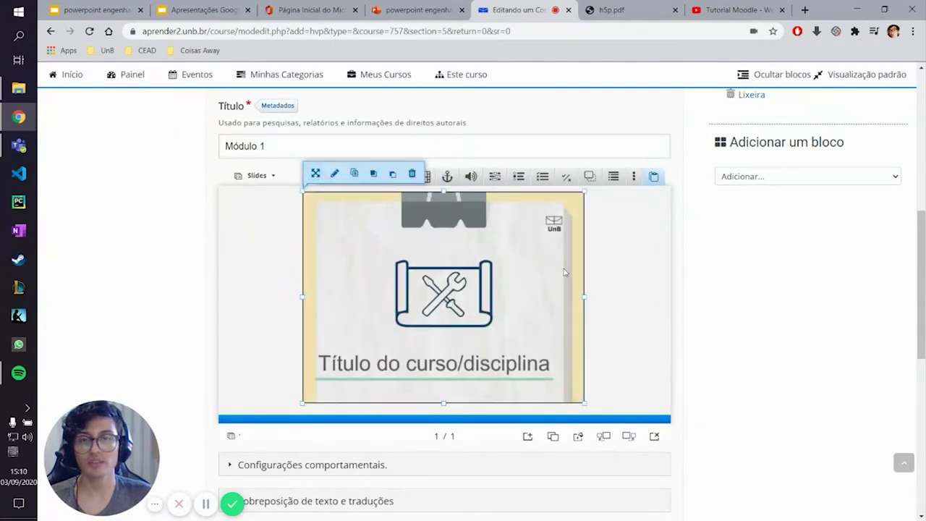
Stretch the title slide image horizontally and downward so it fills the slide's full width and height.
drag(585, 296, 667, 296)
drag(304, 296, 196, 306)
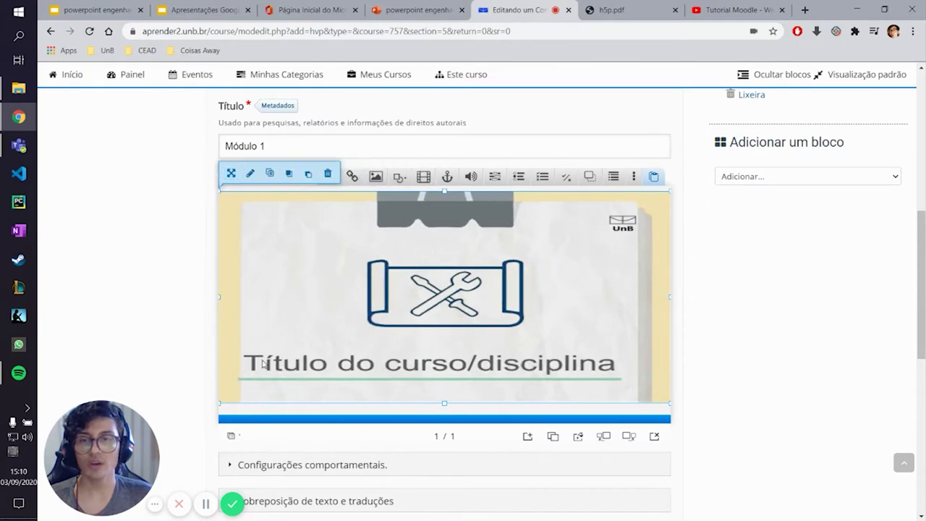
click(221, 403)
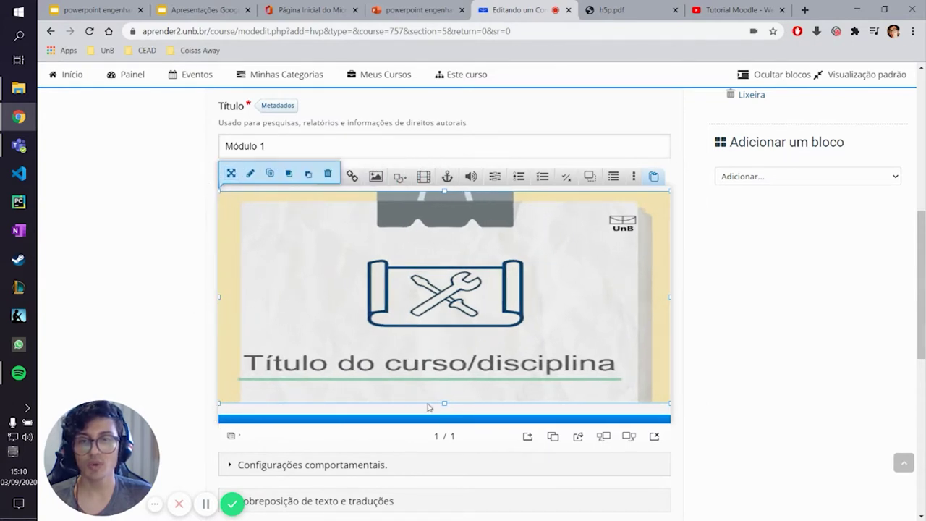
drag(444, 404, 444, 420)
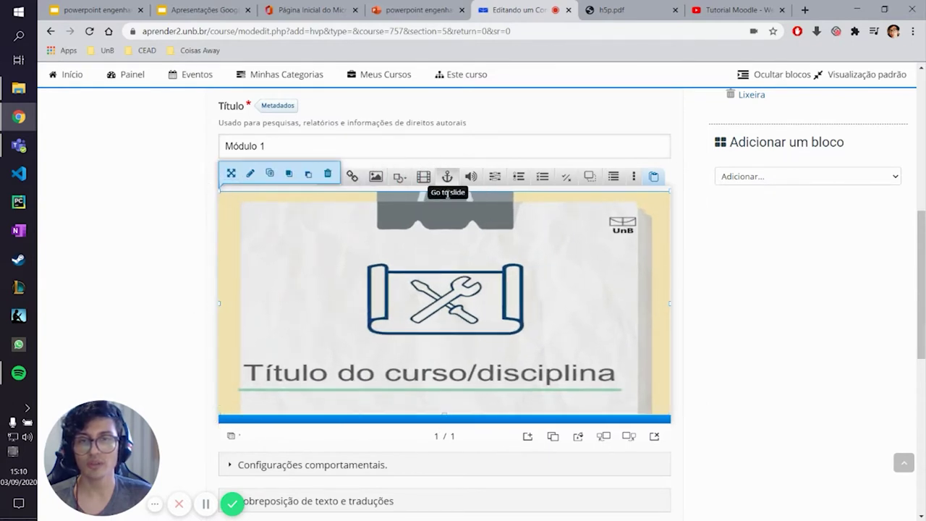
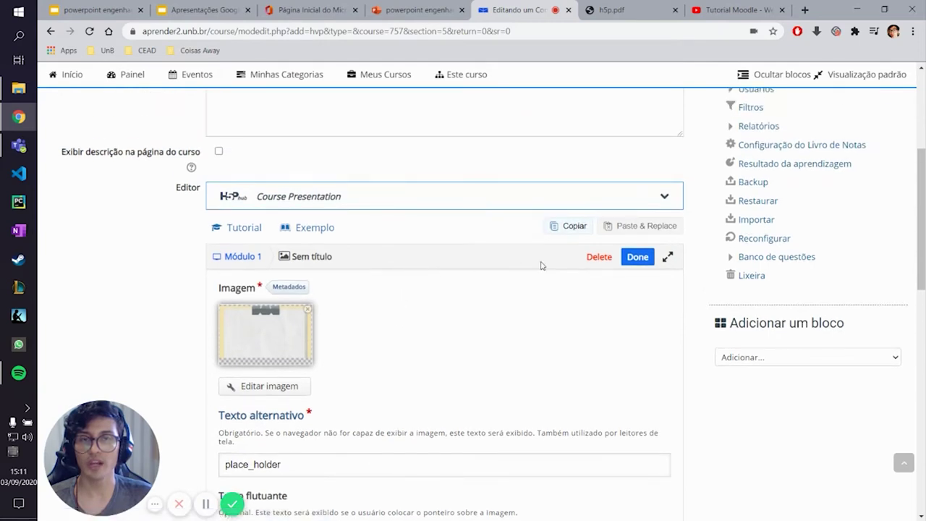
Confirm the blank clipboard background image and resize it to the full slide, with width 750 and 9999 entered for height.
click(638, 258)
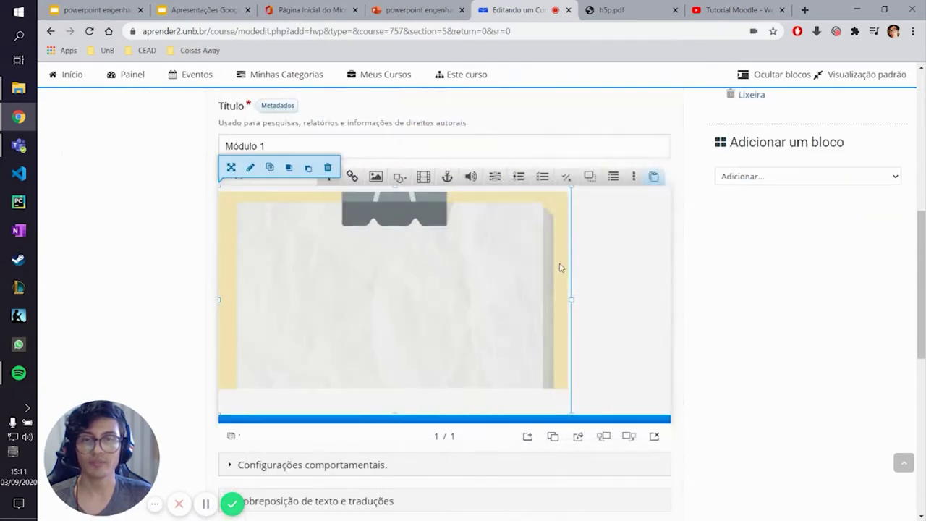
click(231, 168)
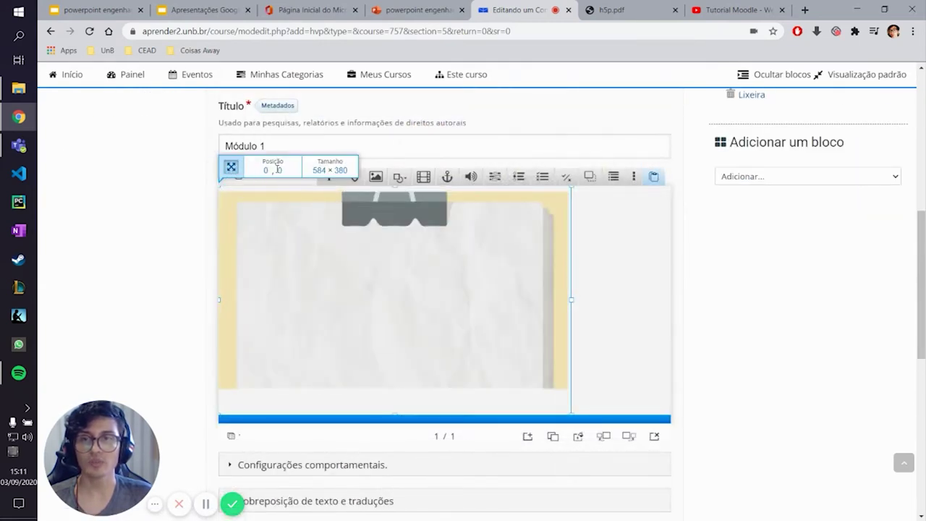
text(750)
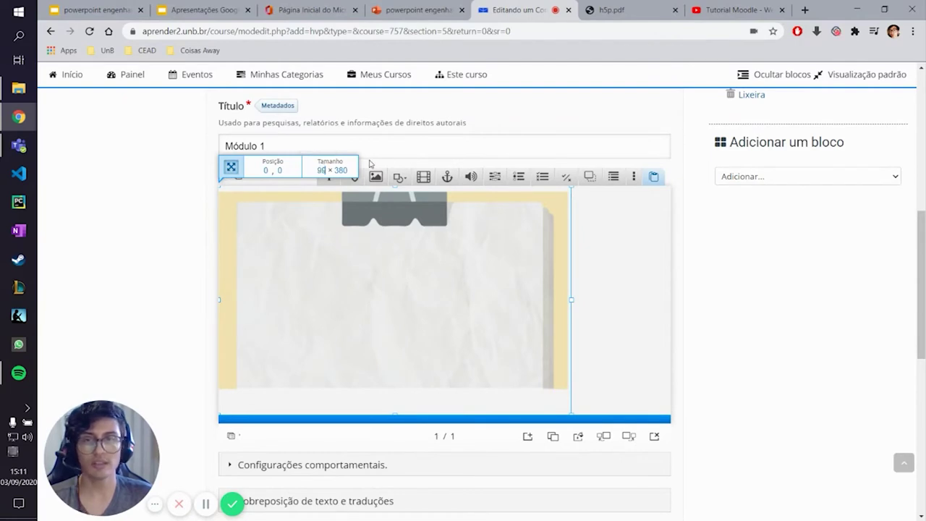
click(347, 170)
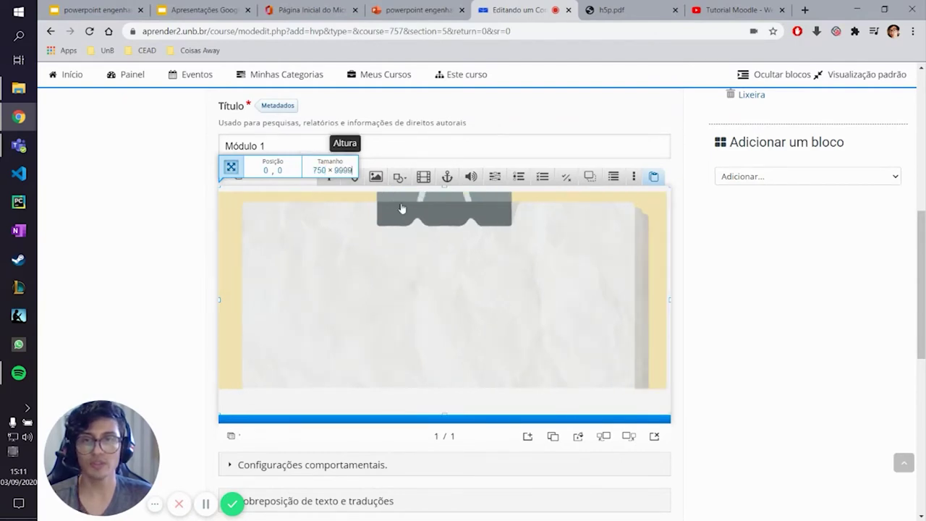
text(9999)
click(550, 282)
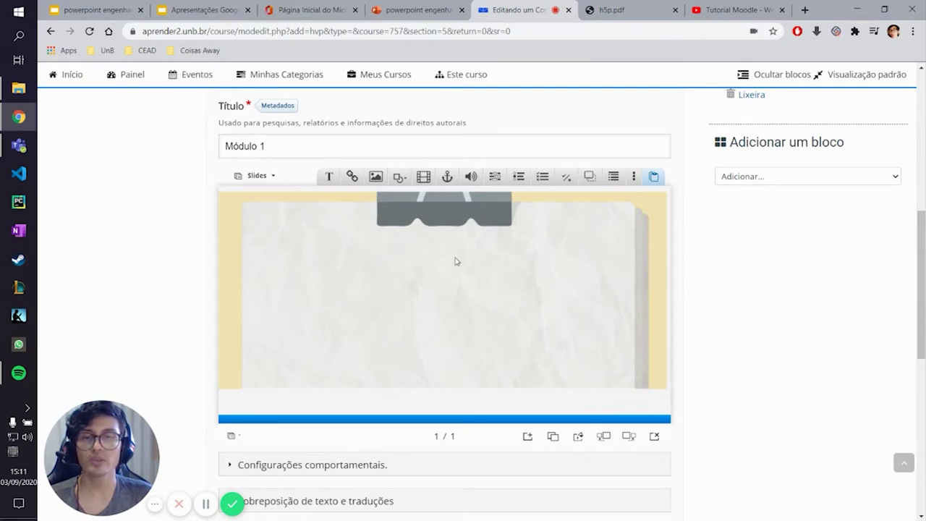
Insert image3 from the media folder as another image element with the alternative text place_holder.
click(376, 176)
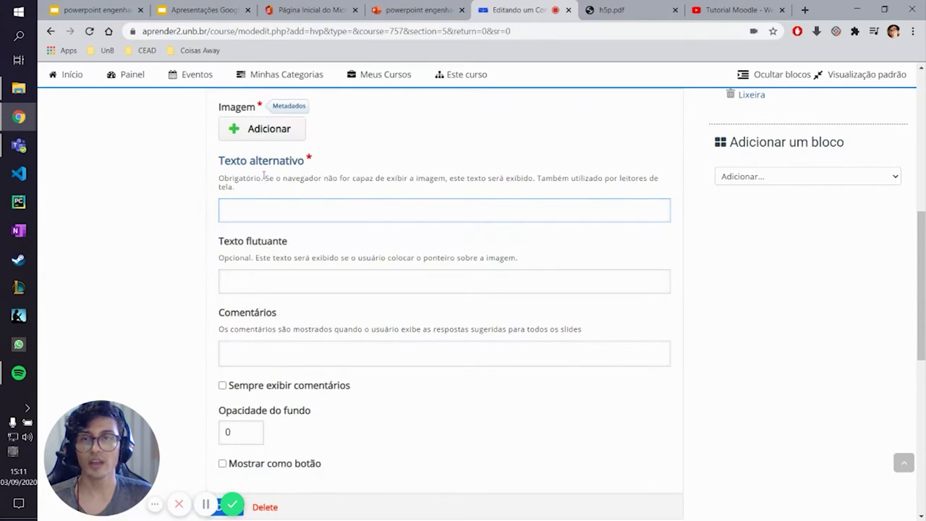
scroll(340, 191, up, 1)
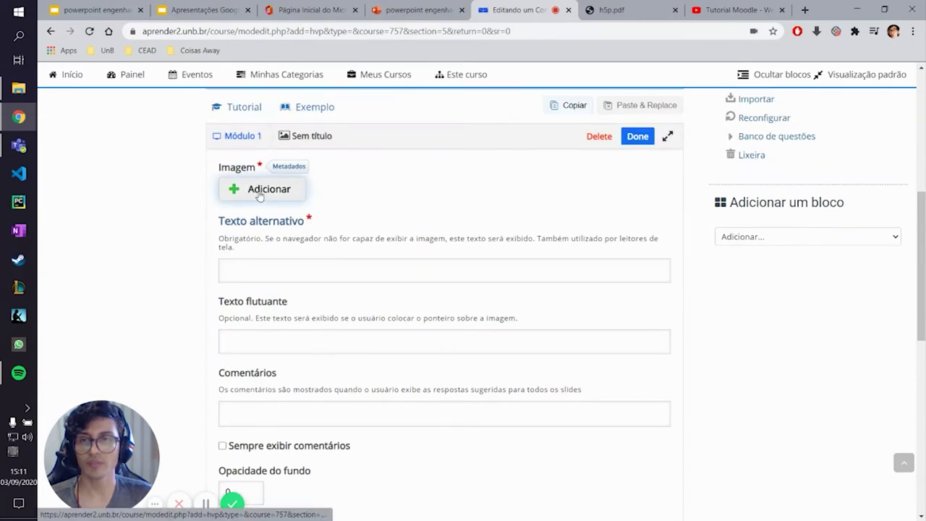
click(259, 190)
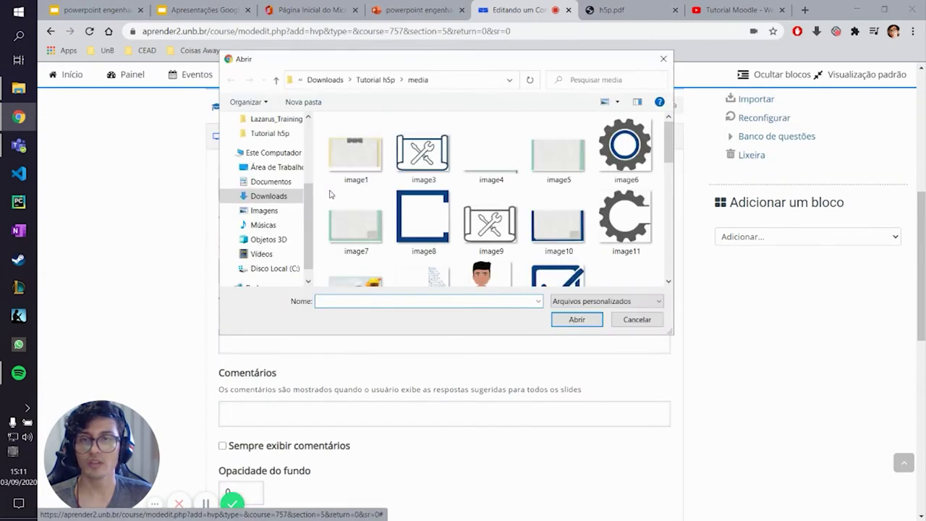
click(427, 163)
double_click(418, 161)
click(307, 277)
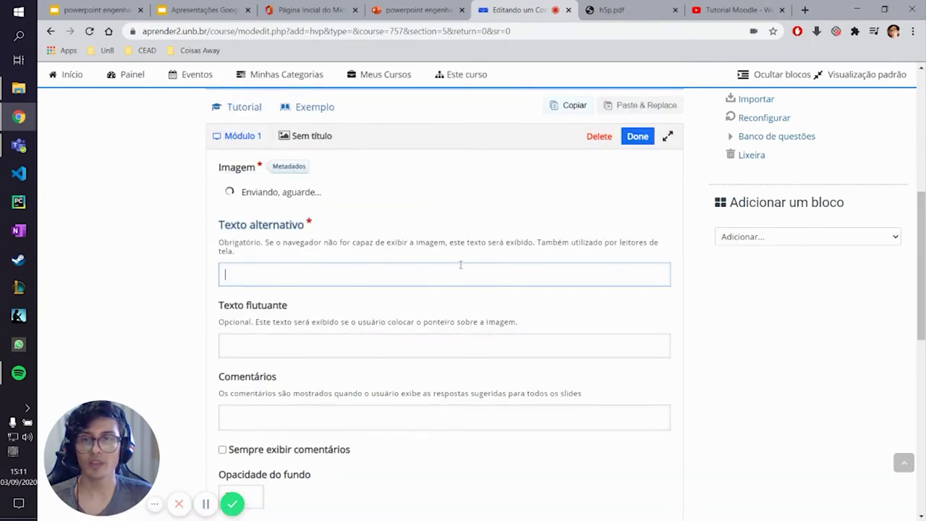
text(place_holder)
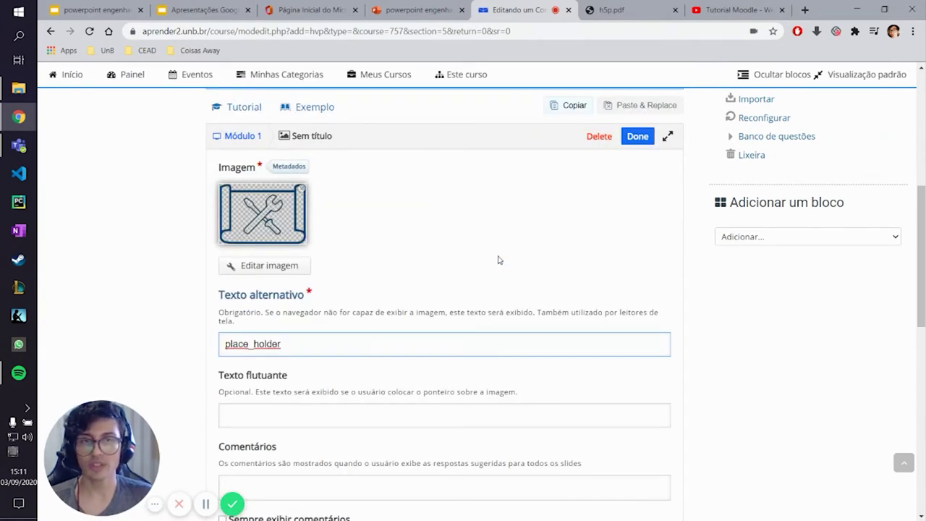
click(637, 141)
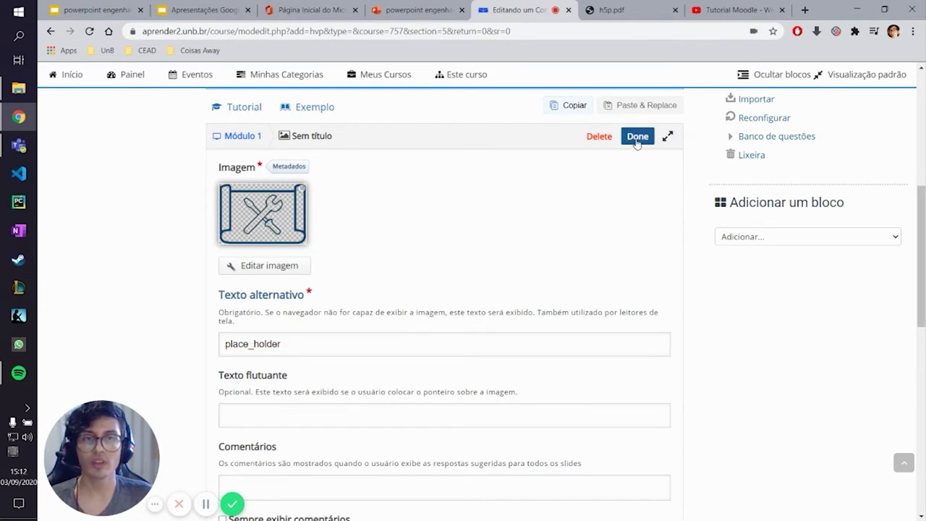
Move the tools icon to the slide's centre, shrink it, and position it just below the clipboard clip.
drag(417, 319, 442, 300)
drag(512, 233, 480, 254)
mouse_move(425, 288)
mouse_down()
mouse_move(449, 286)
mouse_move(441, 286)
mouse_up()
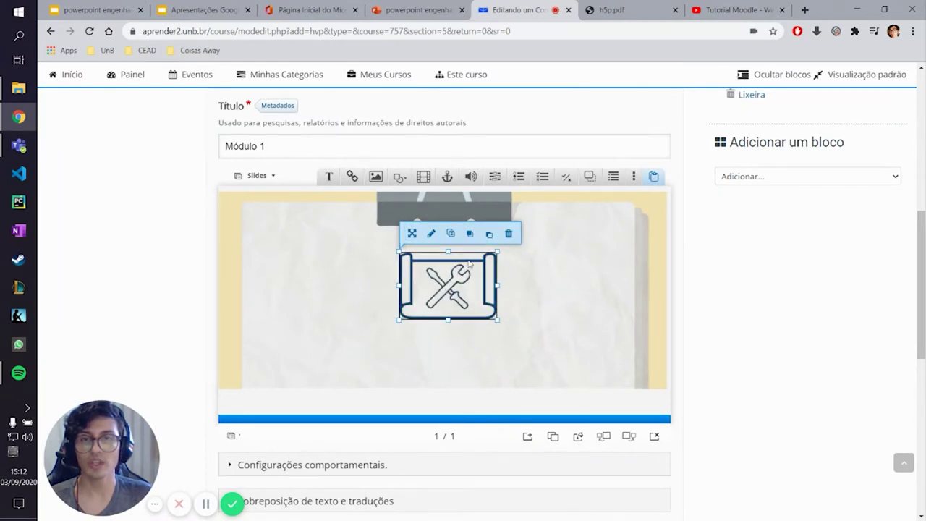
Try the tools icon's layer order by sending it behind the background, bringing it forward, and sending it back again.
click(490, 235)
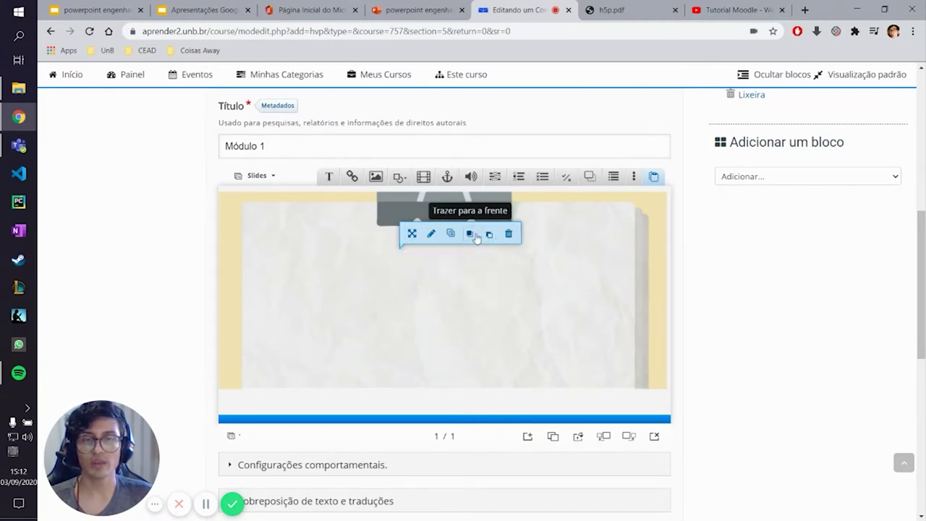
click(472, 235)
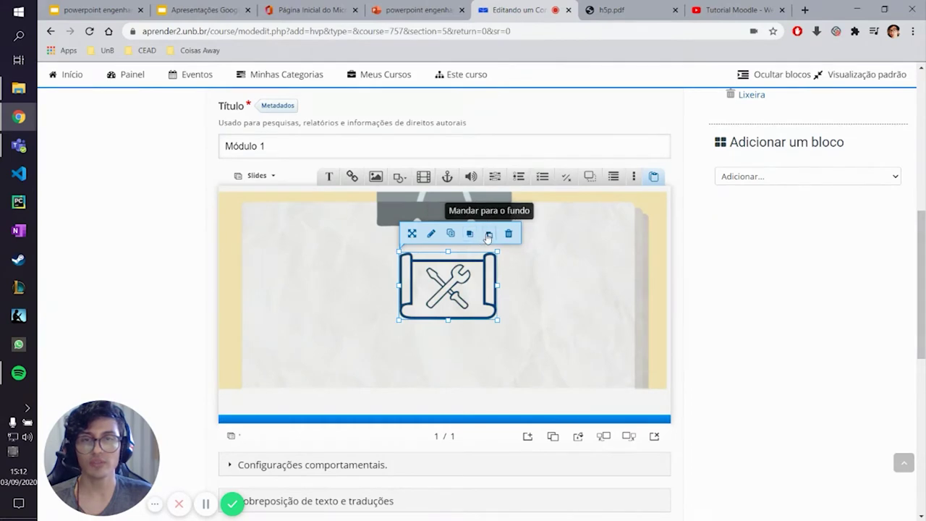
click(489, 235)
click(567, 294)
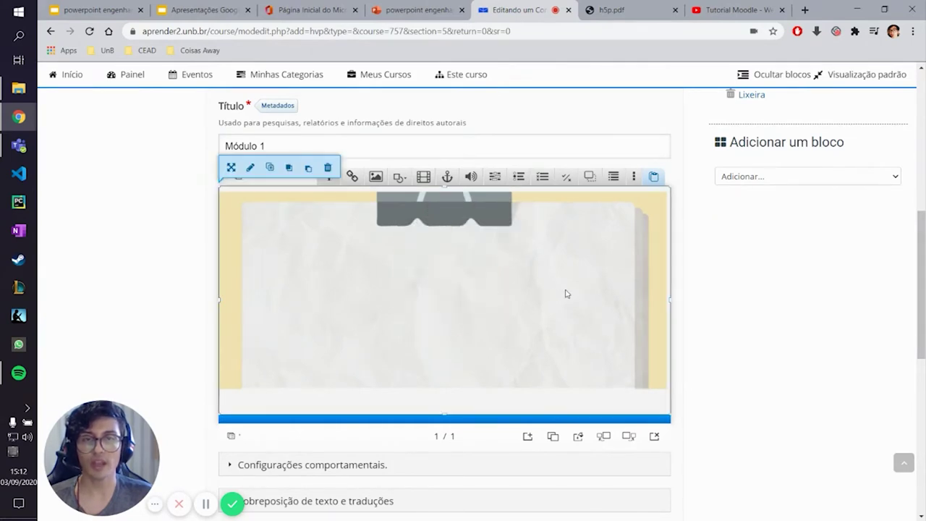
Narrow the background image to expose the hidden tools icon and bring the icon to the front.
drag(671, 300, 439, 298)
click(495, 289)
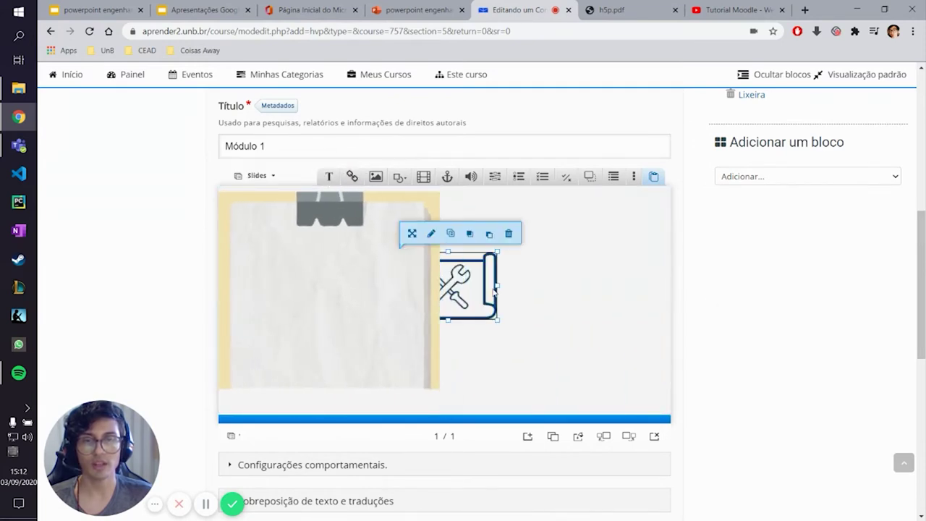
click(470, 233)
Widen the background image to the full slide width by entering 990 as its width.
click(404, 358)
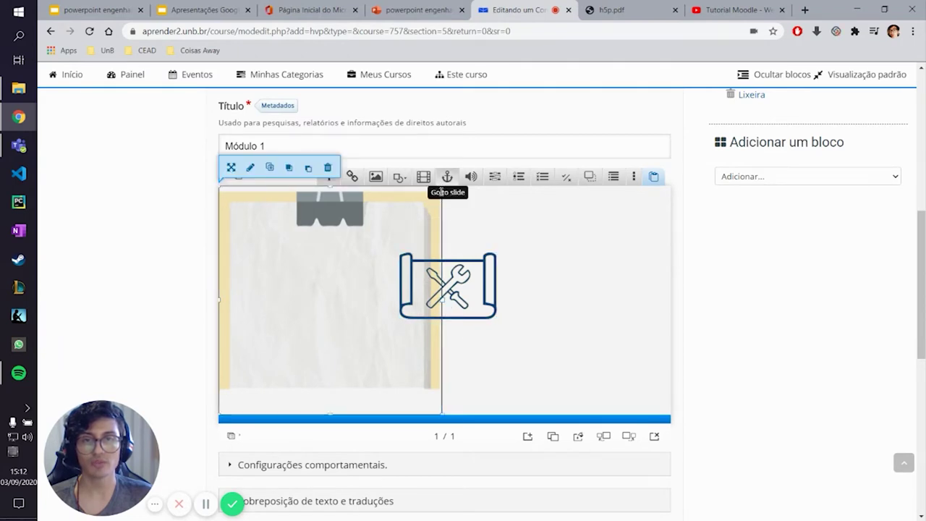
click(231, 167)
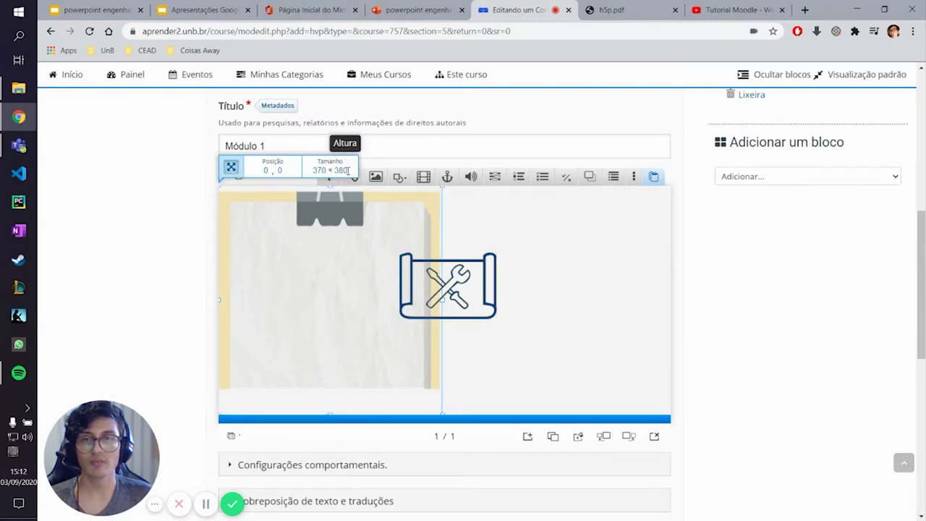
double_click(319, 170)
text(990)
key(Return)
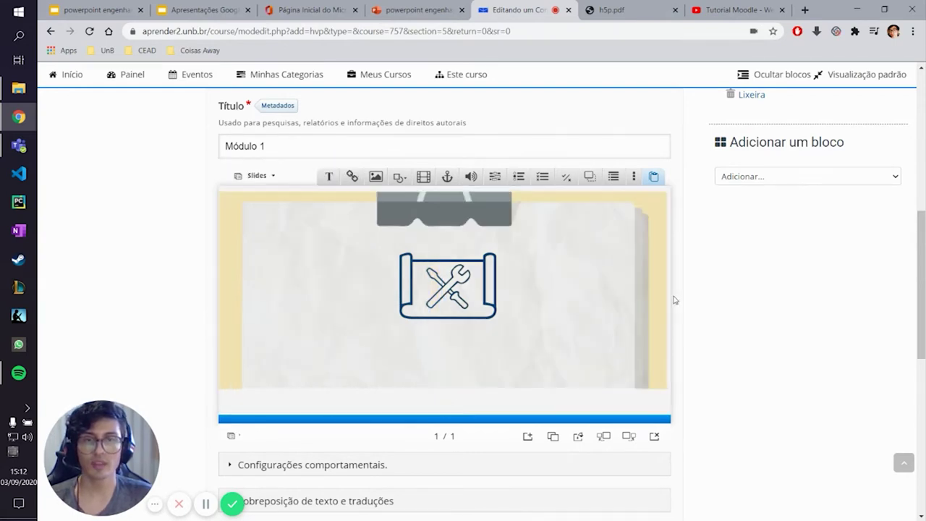
Move the tools icon slightly upward on the slide, leaving it selected above the background.
drag(429, 295, 428, 287)
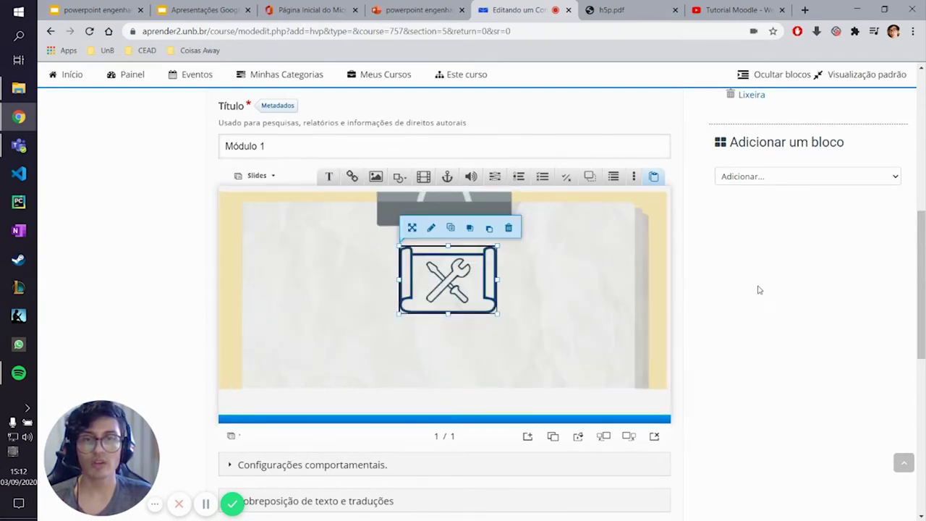
click(416, 369)
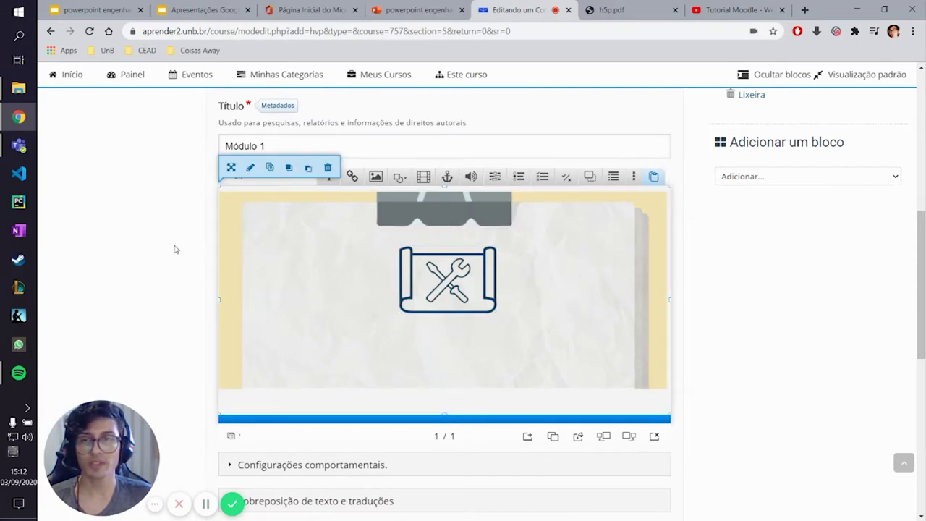
click(416, 268)
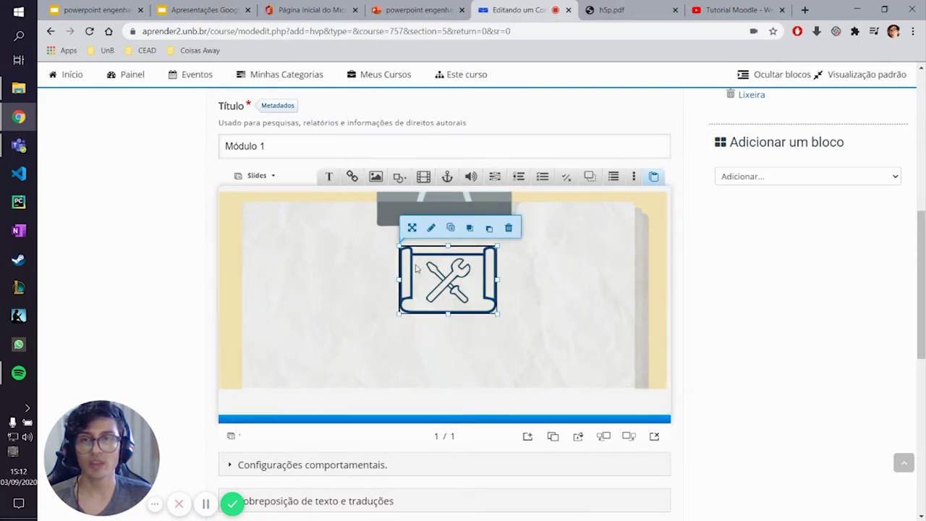
Add a text element reading "Título" to the slide, in bold with the Título 2 format and 150% font size.
click(329, 177)
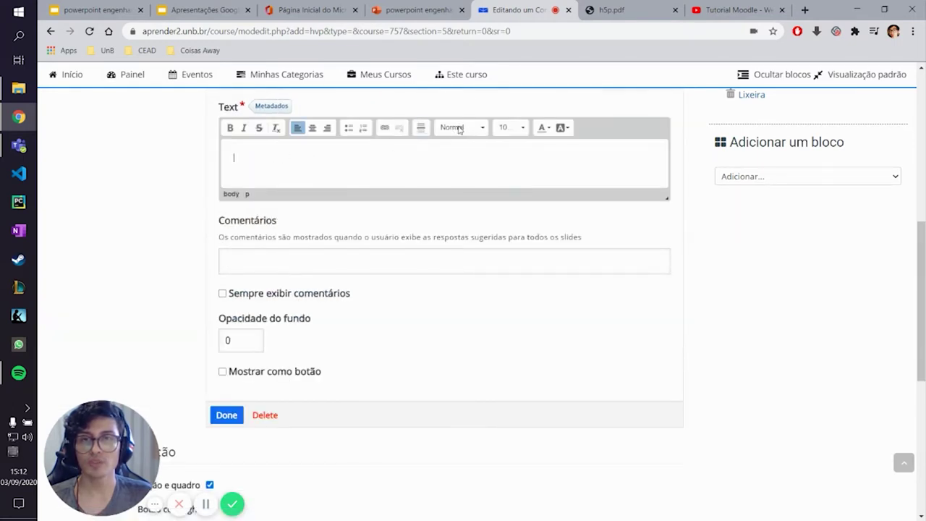
click(459, 129)
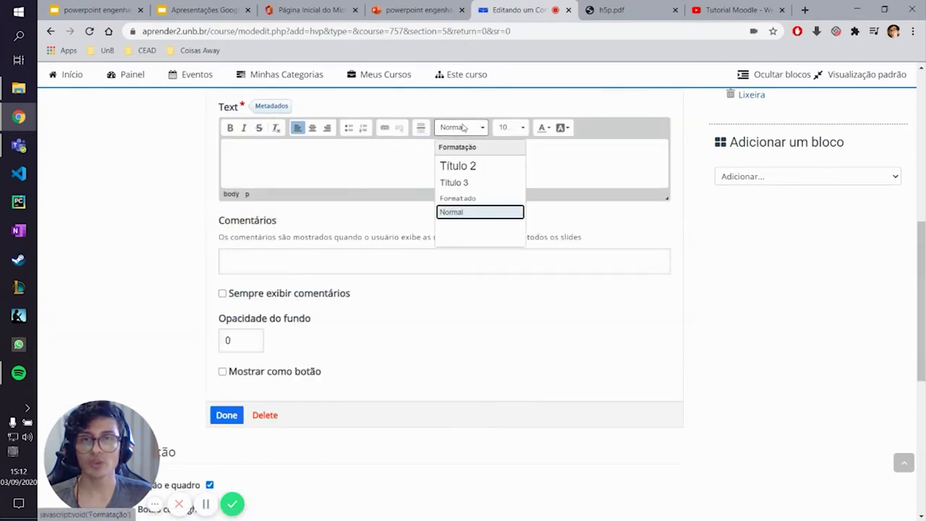
click(472, 166)
click(524, 128)
scroll(523, 199, down, 3)
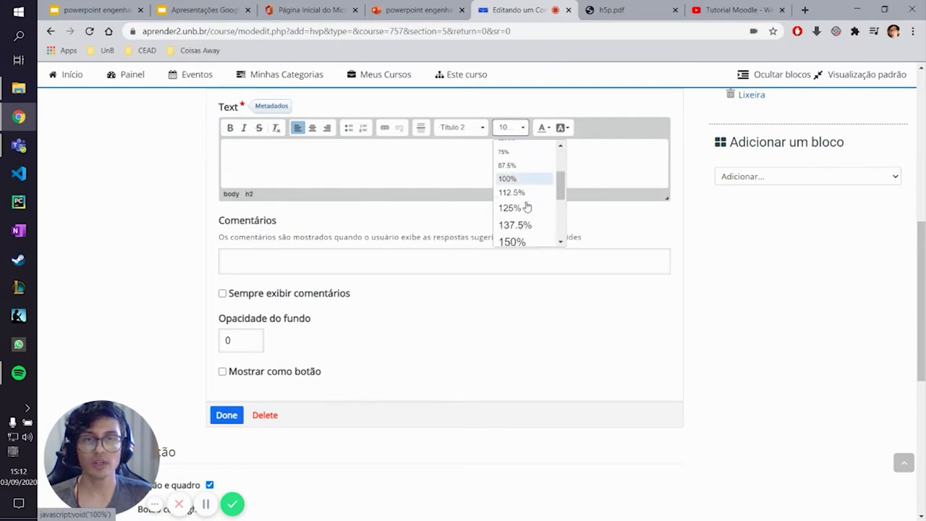
click(521, 205)
click(230, 129)
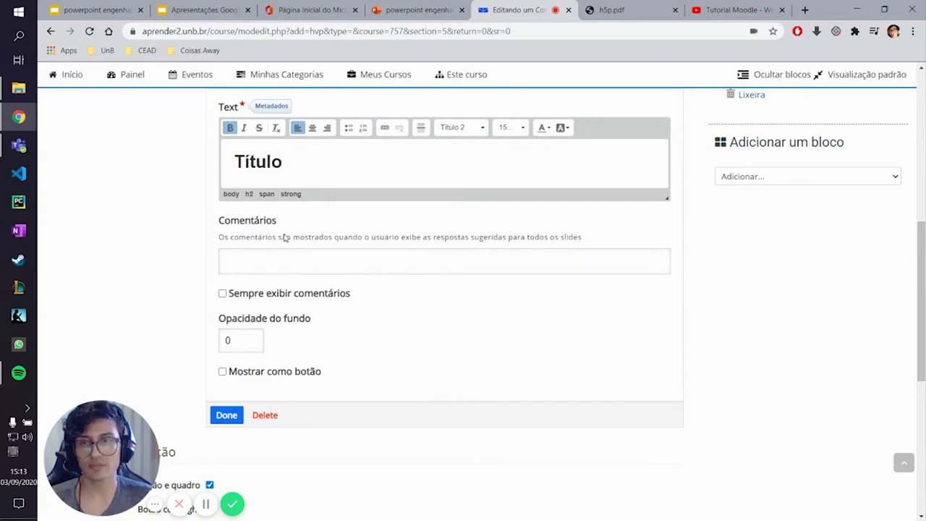
scroll(284, 238, up, 2)
scroll(260, 347, down, 3)
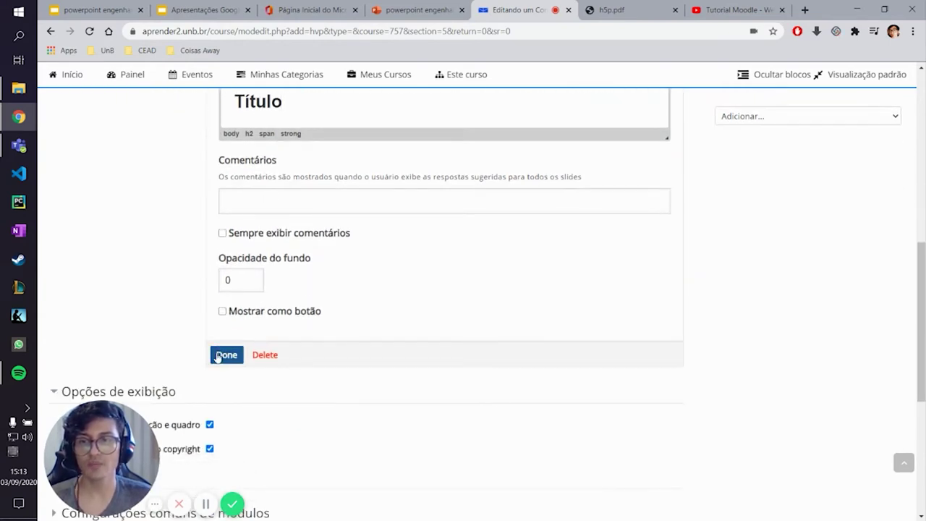
click(226, 355)
Move the "Título" text below the tools icon, near the middle of the slide.
click(401, 319)
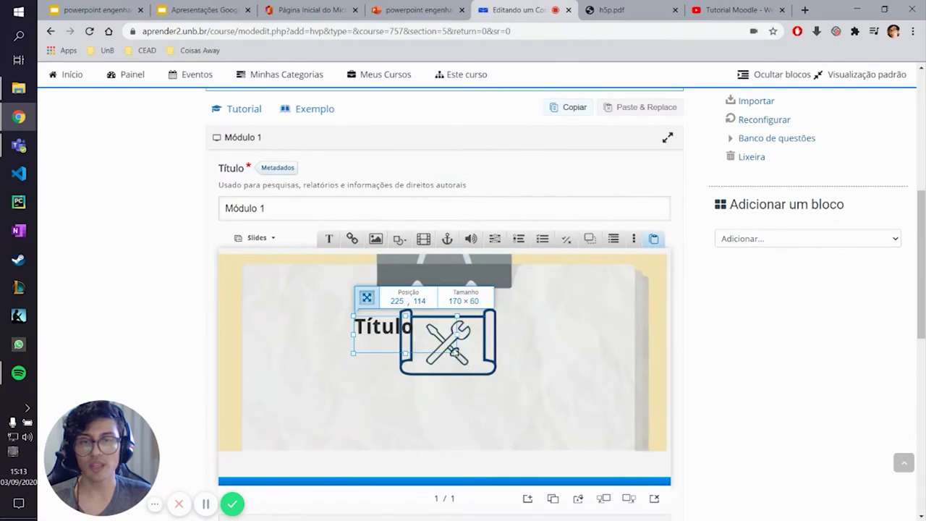
drag(402, 319, 484, 422)
click(500, 472)
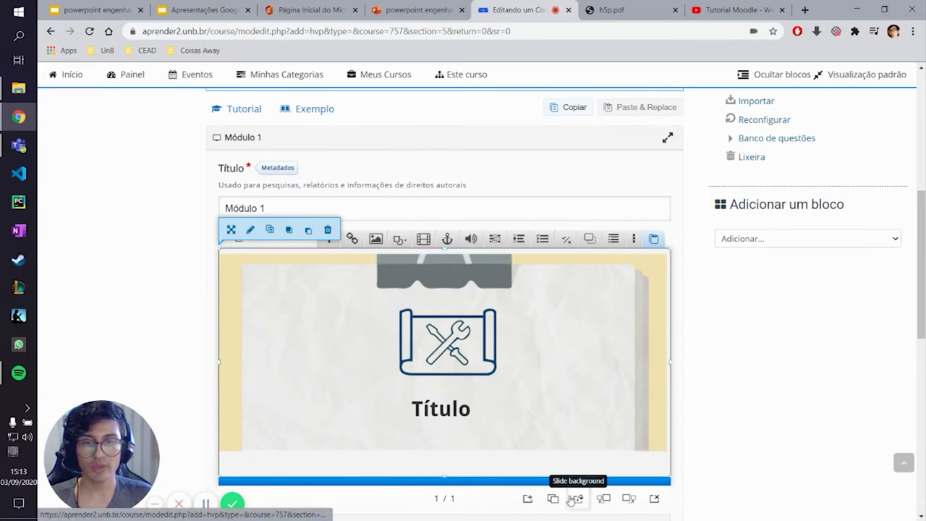
Add a blank second slide and switch between it and the title slide, ending on slide 1.
scroll(488, 464, down, 1)
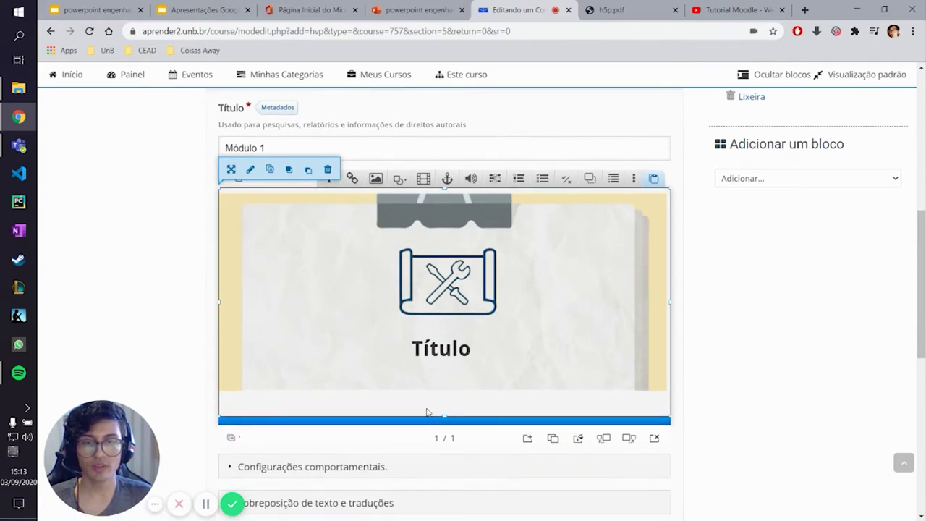
scroll(695, 369, down, 1)
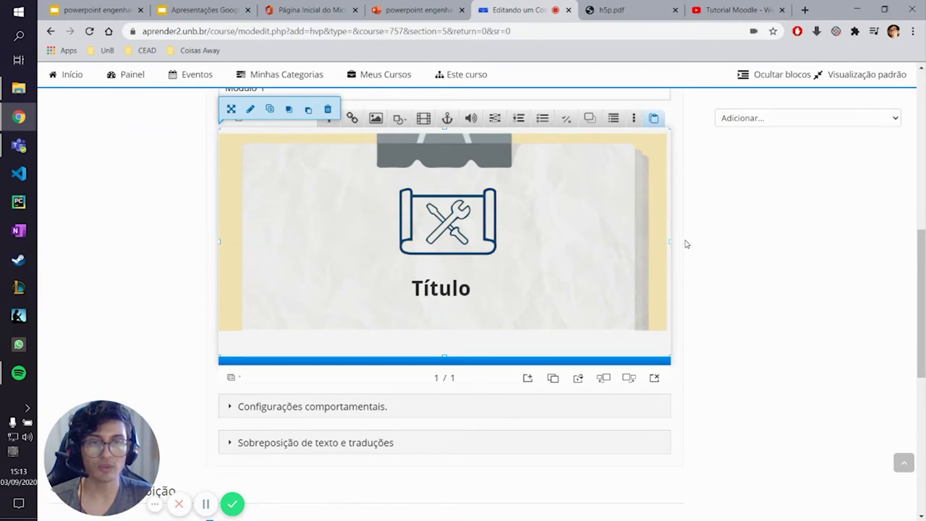
click(527, 379)
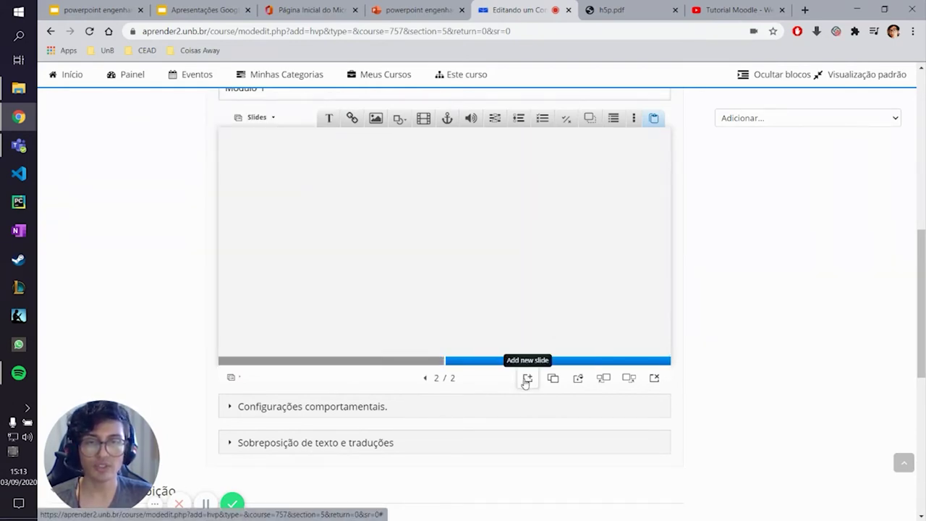
click(411, 361)
click(557, 361)
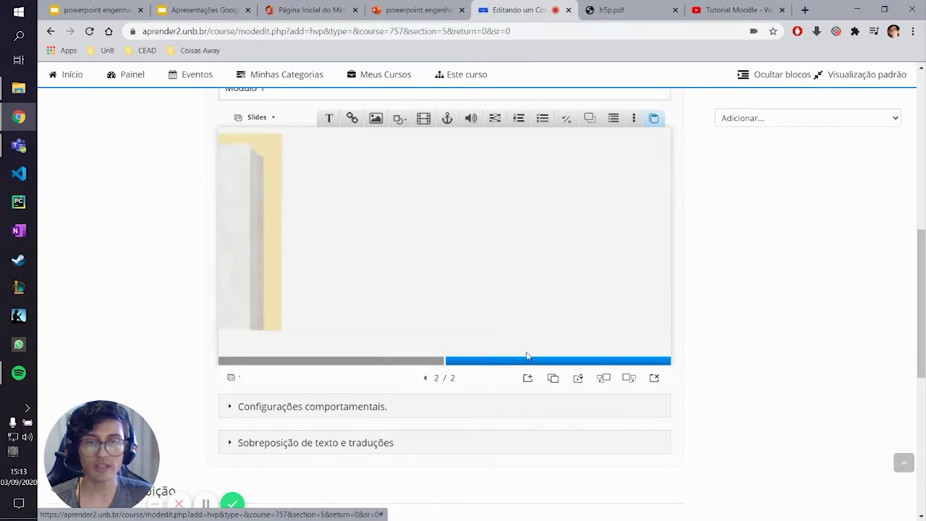
click(337, 361)
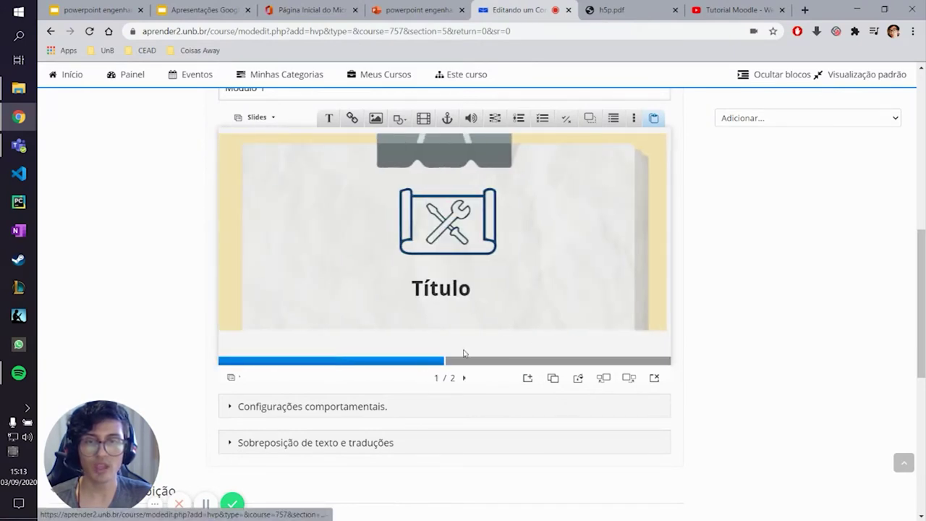
Go to the blank second slide and add another blank slide to the presentation.
click(516, 269)
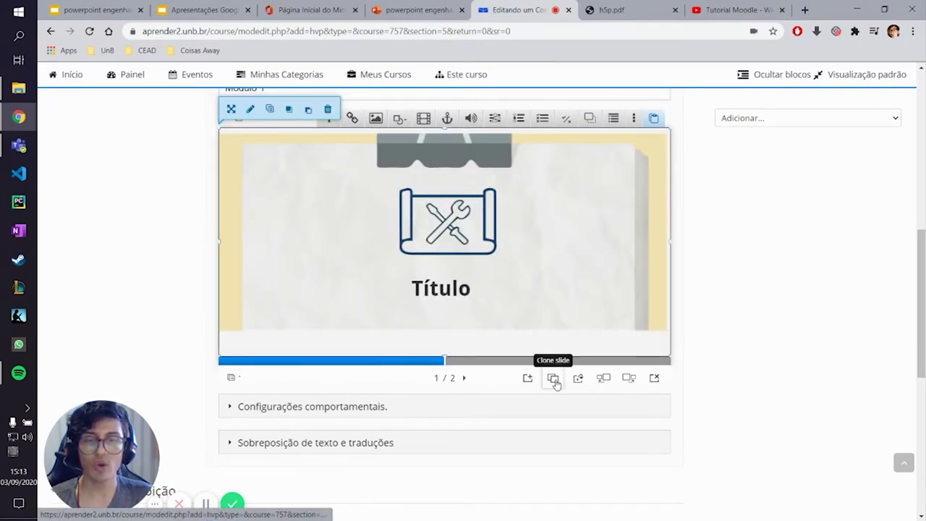
click(501, 364)
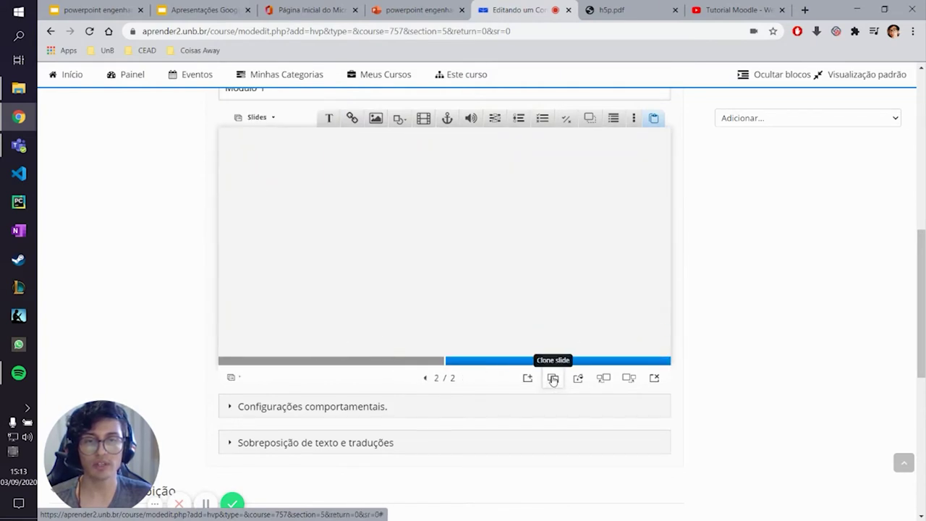
click(524, 375)
click(487, 361)
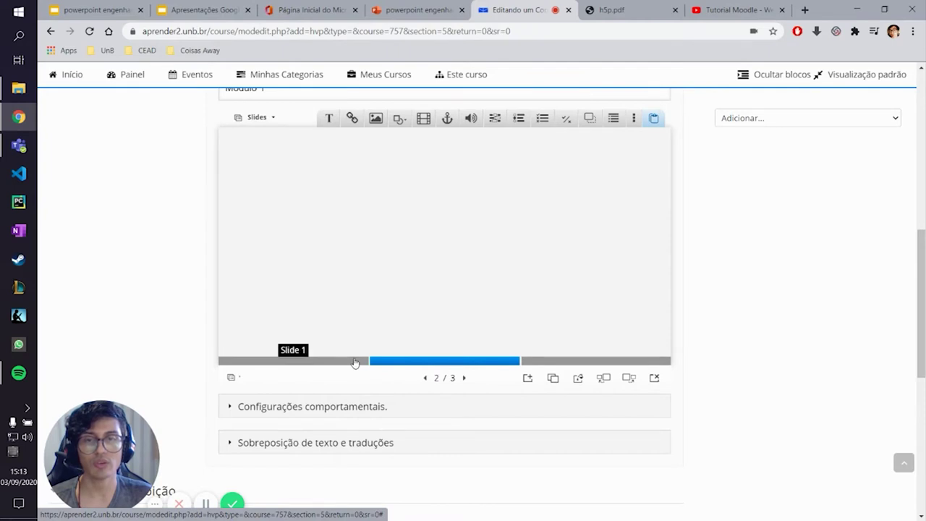
Clone the title slide and step through the first three slides to compare the copy, ending on slide 1.
click(356, 362)
click(553, 378)
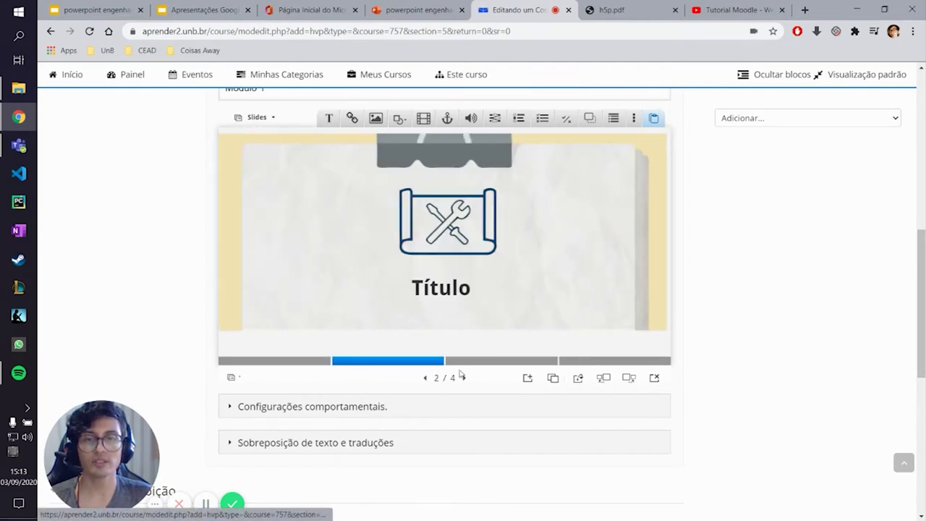
click(308, 363)
click(407, 362)
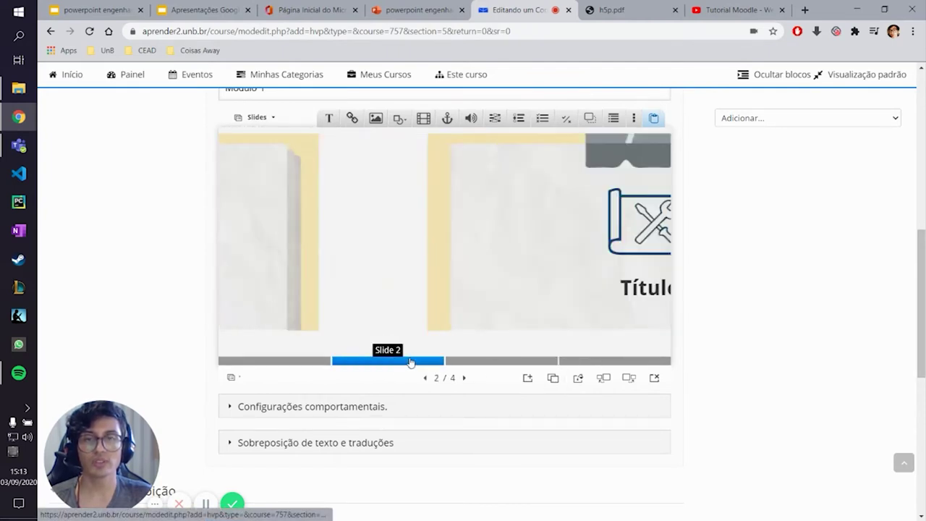
click(481, 364)
click(337, 362)
click(265, 362)
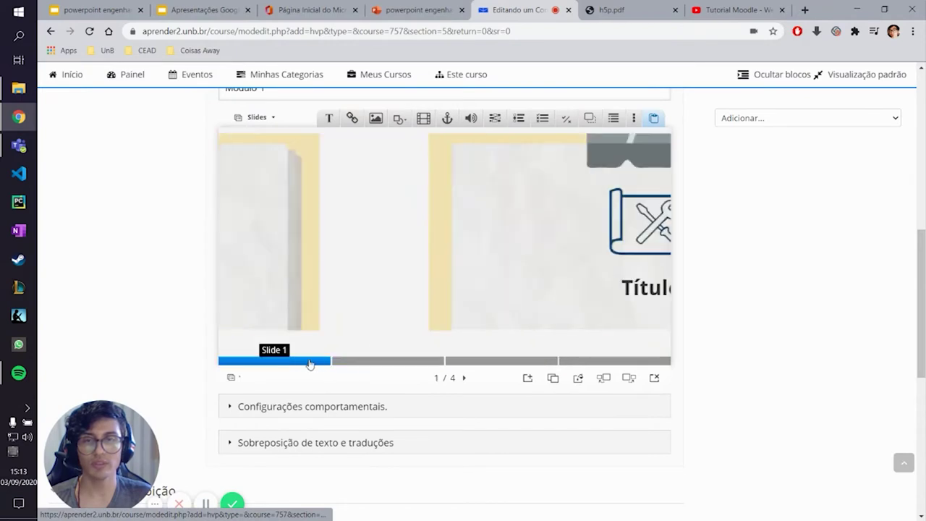
click(498, 363)
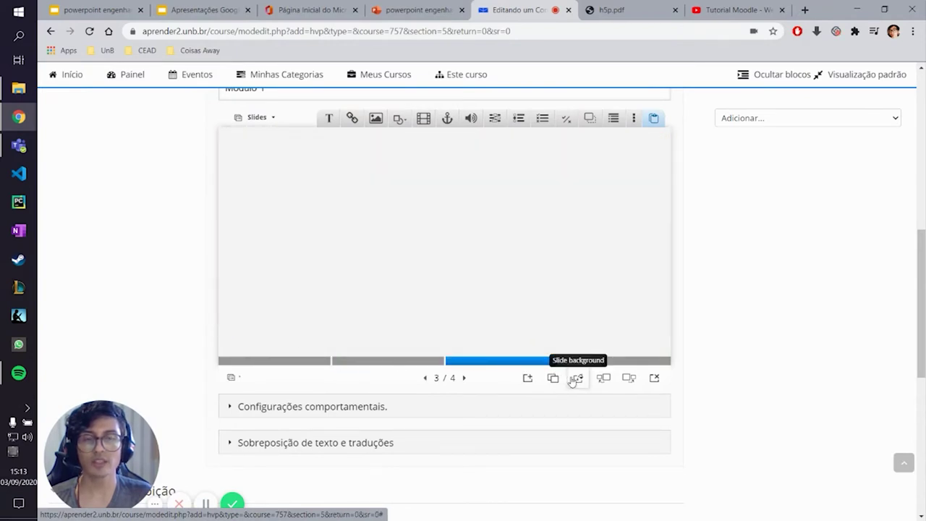
click(279, 361)
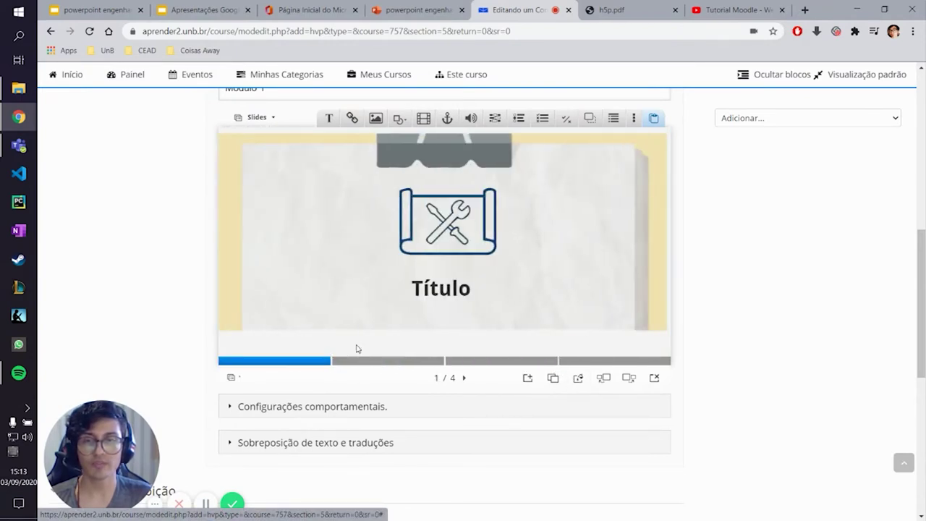
Upload image1 from the media folder as the template background image for all slides.
click(393, 340)
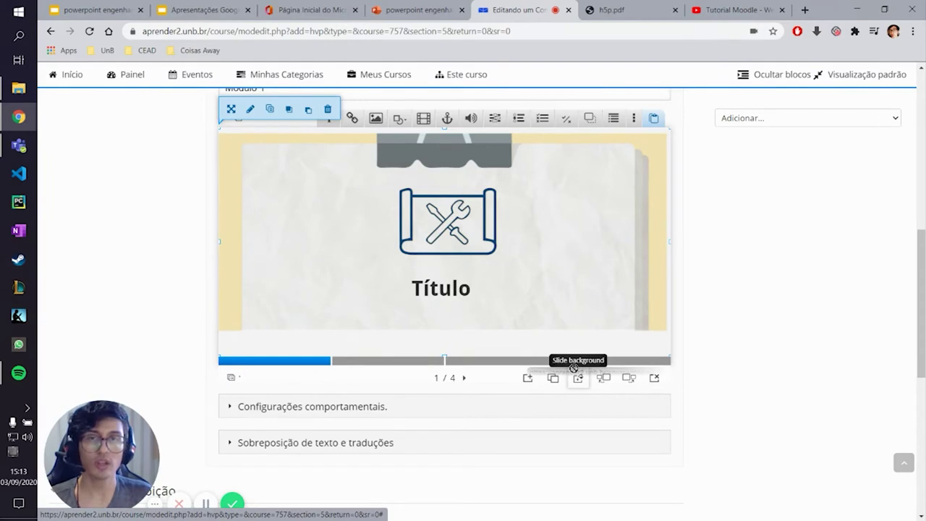
click(578, 379)
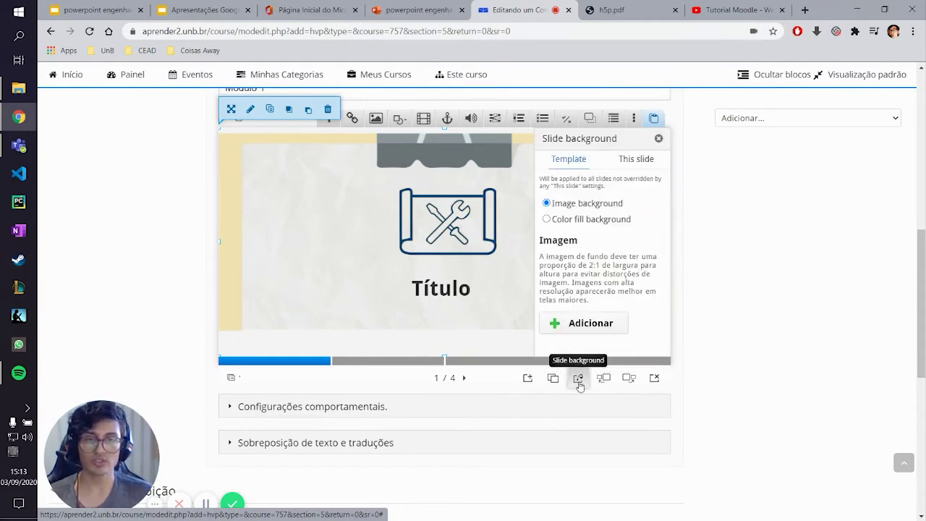
click(587, 324)
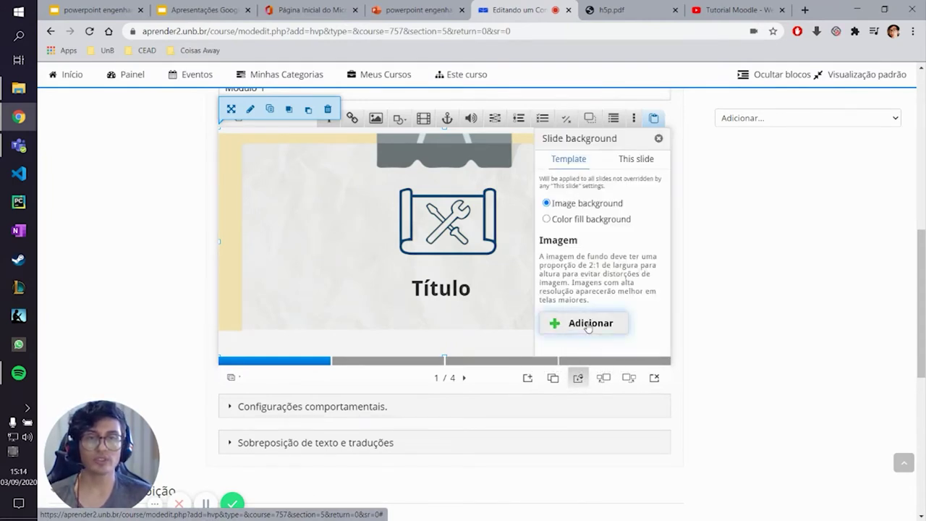
click(346, 180)
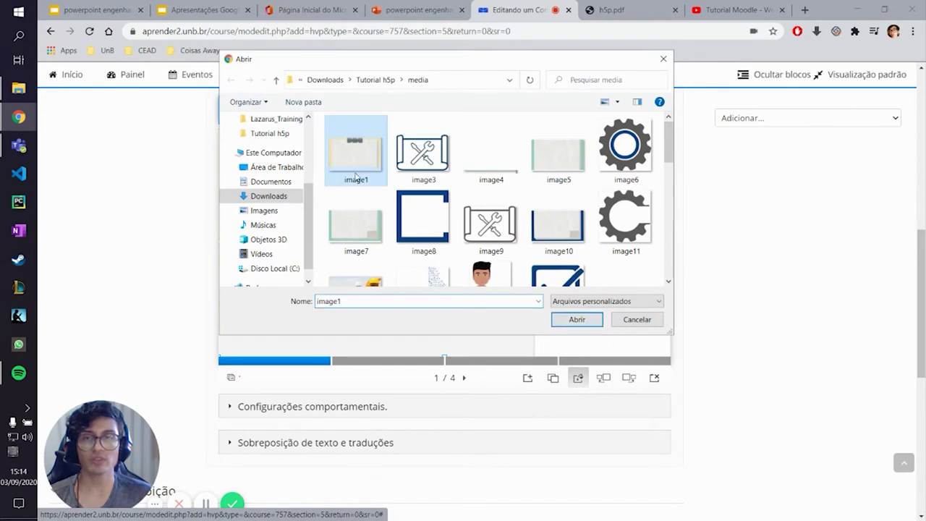
click(577, 320)
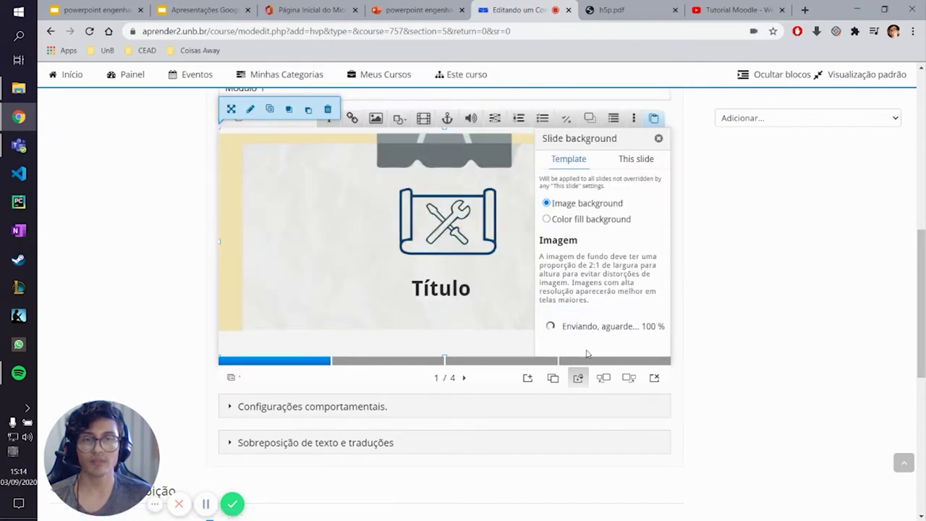
click(659, 139)
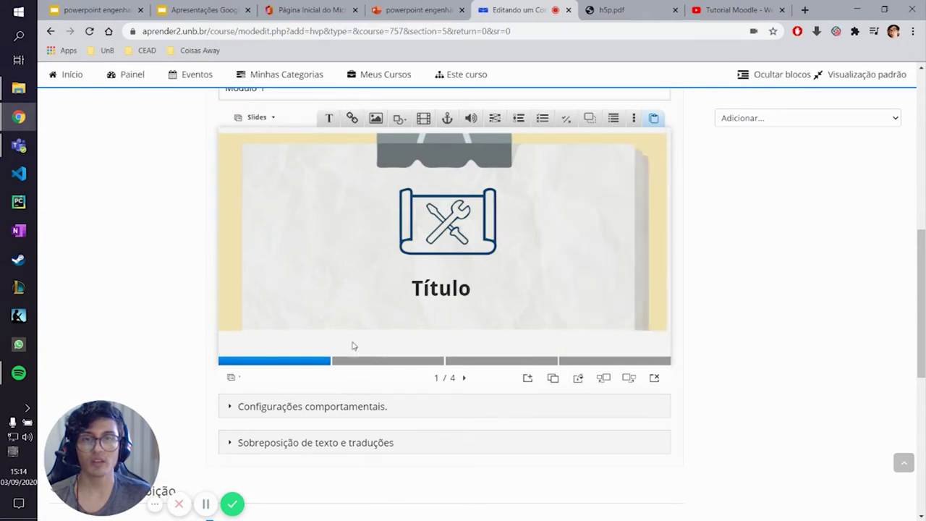
Browse the other slides to check the template background, and return to slide 1.
click(388, 359)
click(505, 361)
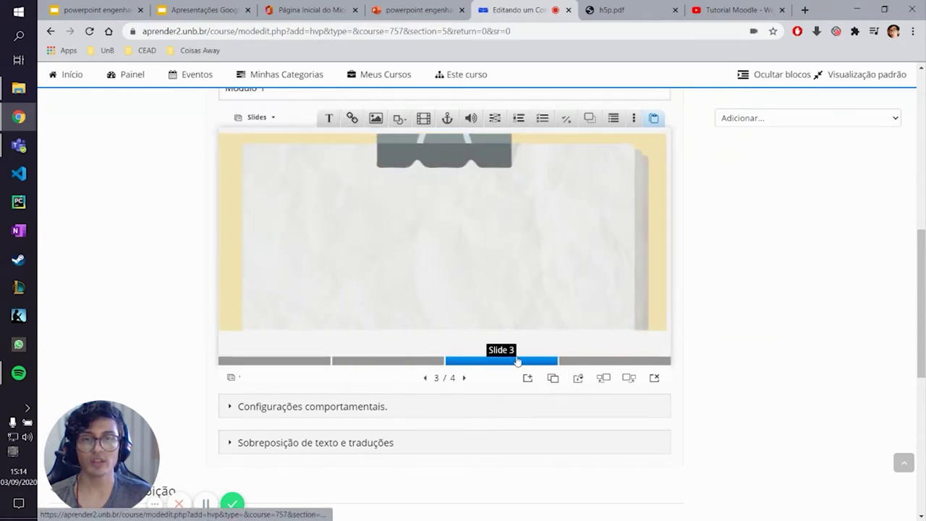
click(566, 360)
click(386, 361)
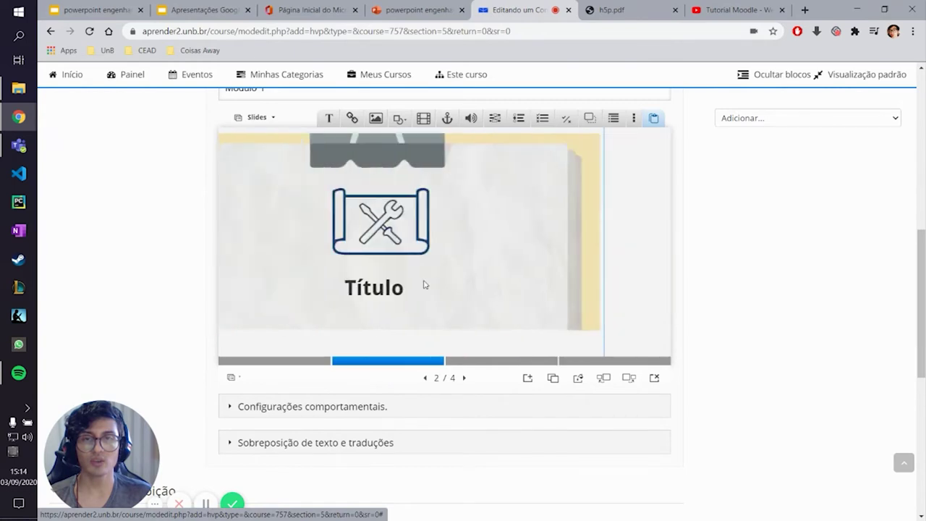
click(496, 360)
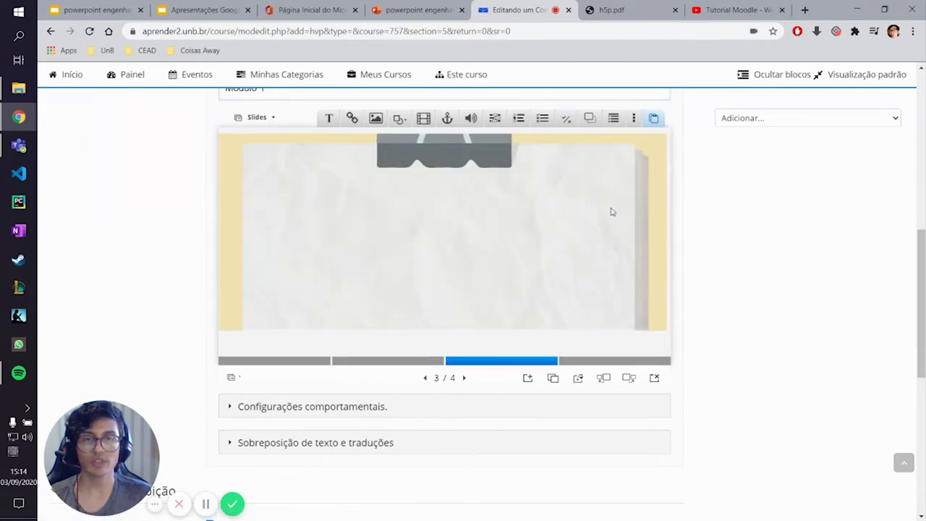
click(286, 360)
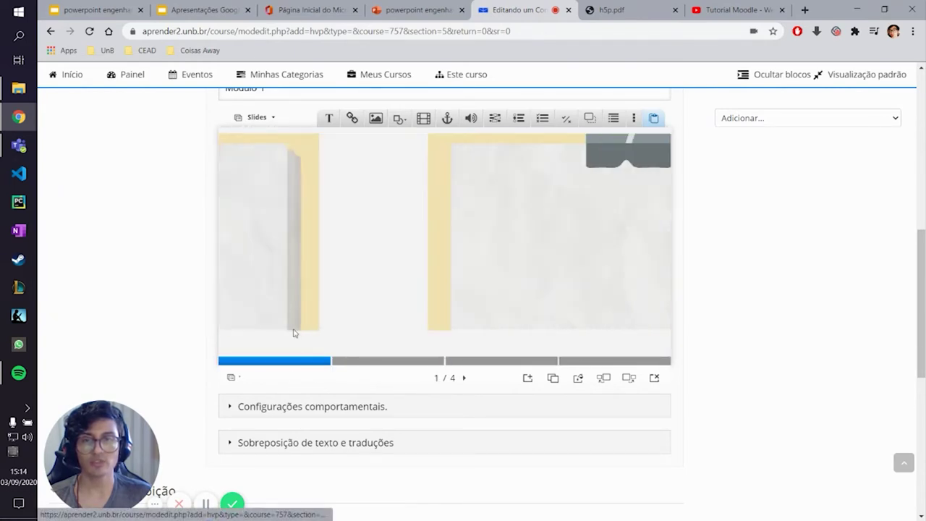
Change the template background to a light grey colour fill, #d6d6d6, and check it on slides 3 and 2.
click(296, 265)
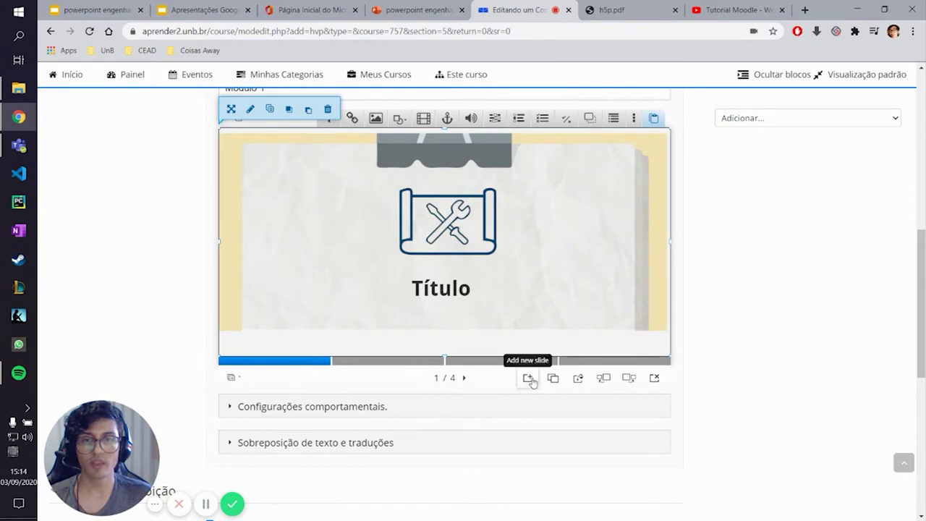
click(578, 377)
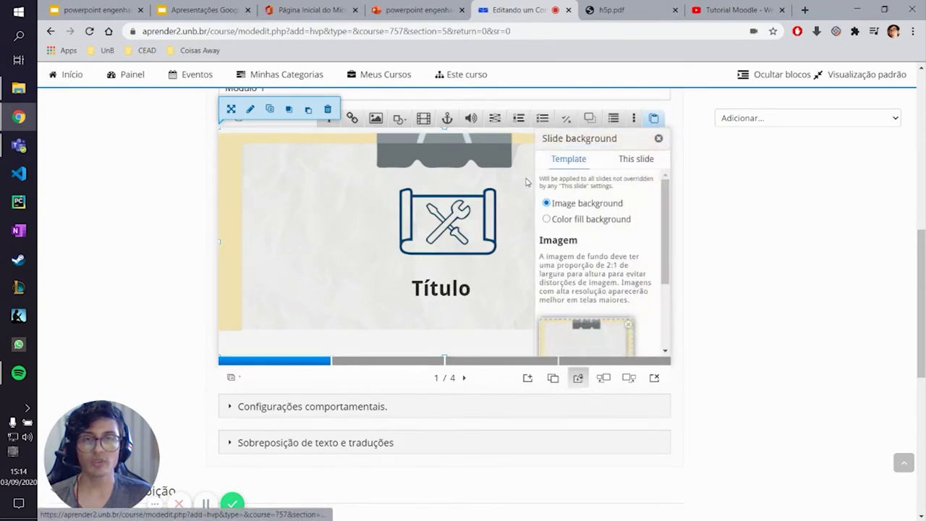
click(582, 222)
drag(567, 284, 545, 274)
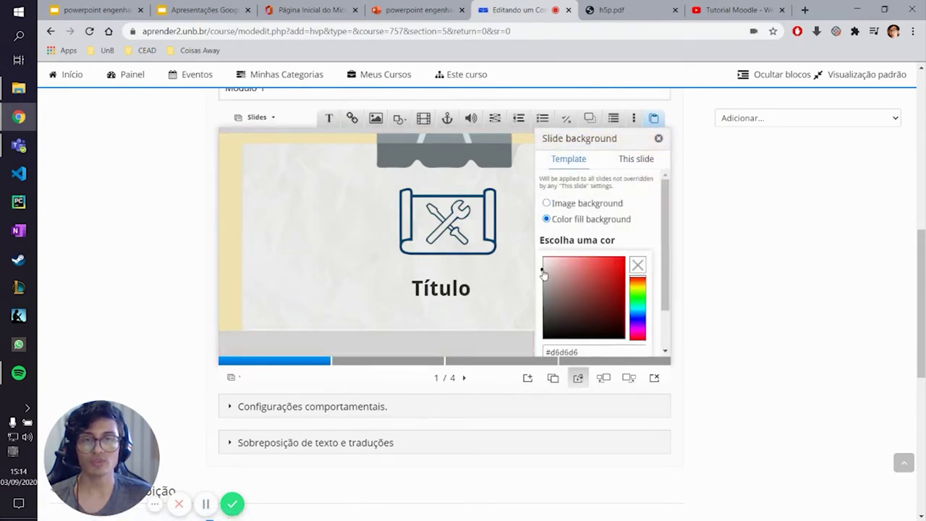
click(658, 139)
click(479, 360)
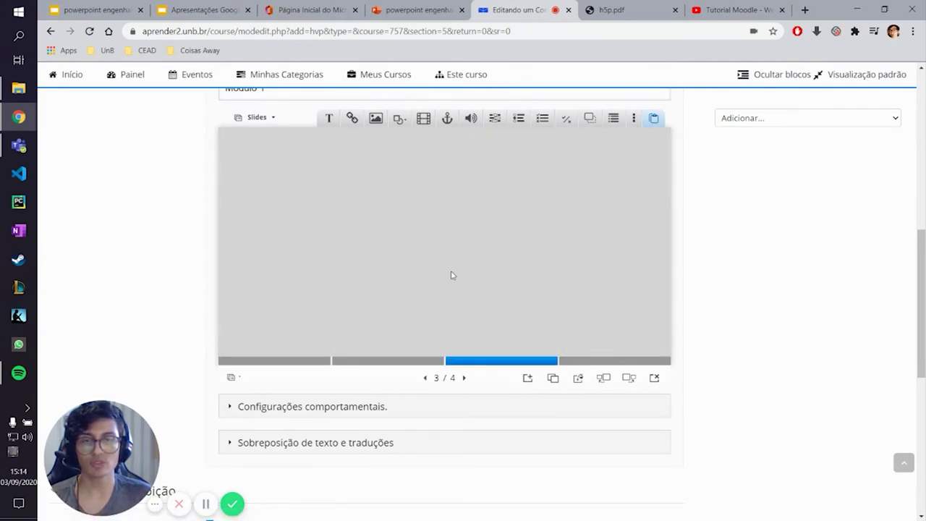
click(398, 360)
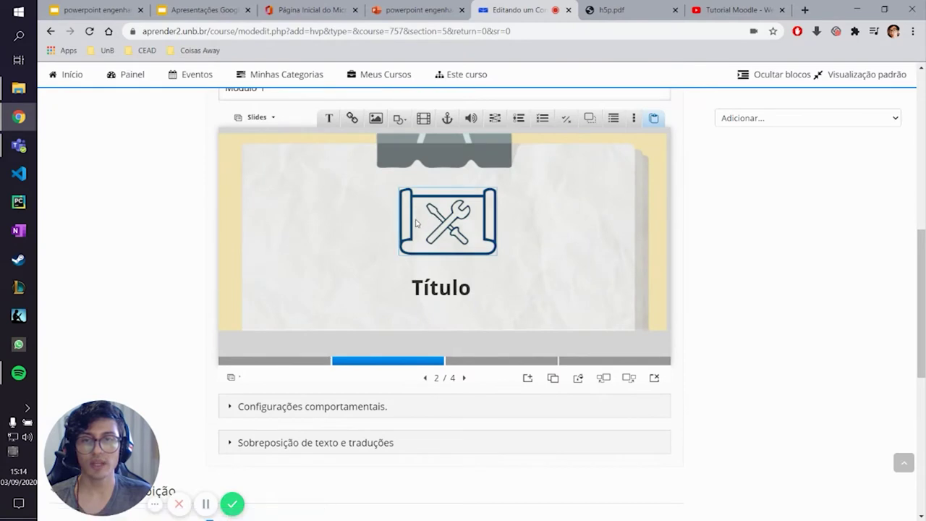
Delete slide 2, the duplicate of the title slide, and confirm the deletion.
click(348, 248)
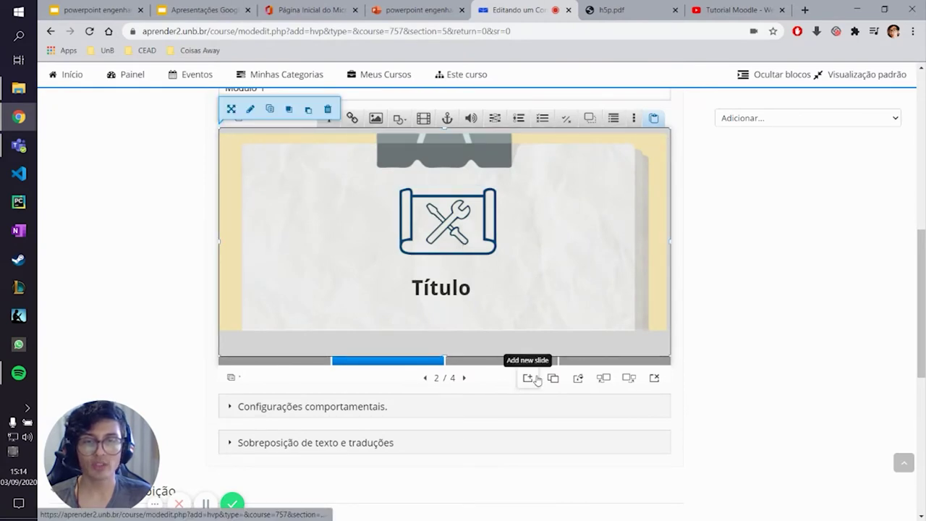
click(654, 379)
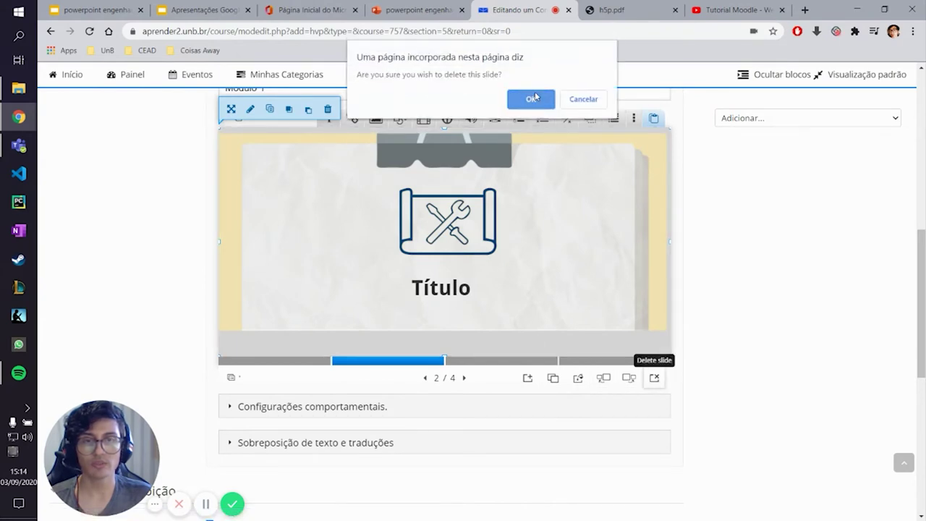
click(531, 97)
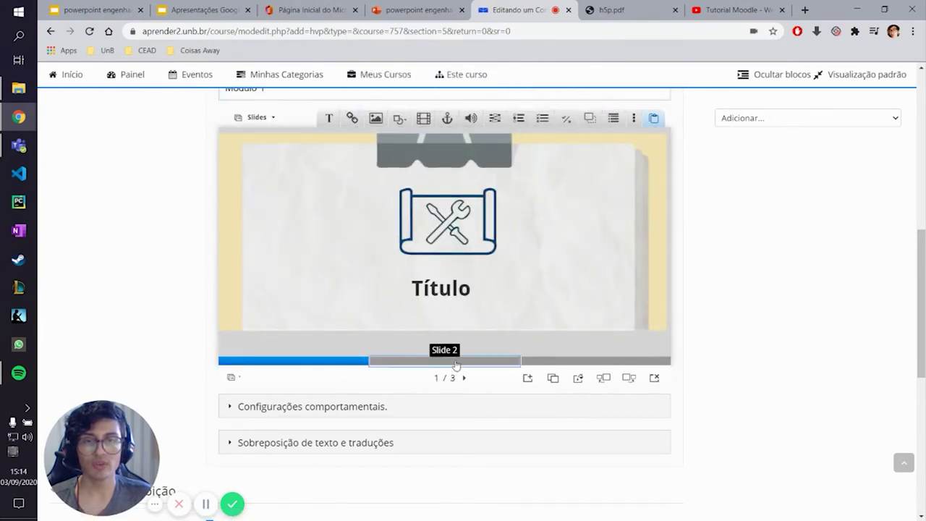
Move the blank second slide ahead of the title slide and check the new order across the three slides.
click(445, 361)
click(610, 377)
click(480, 360)
click(590, 360)
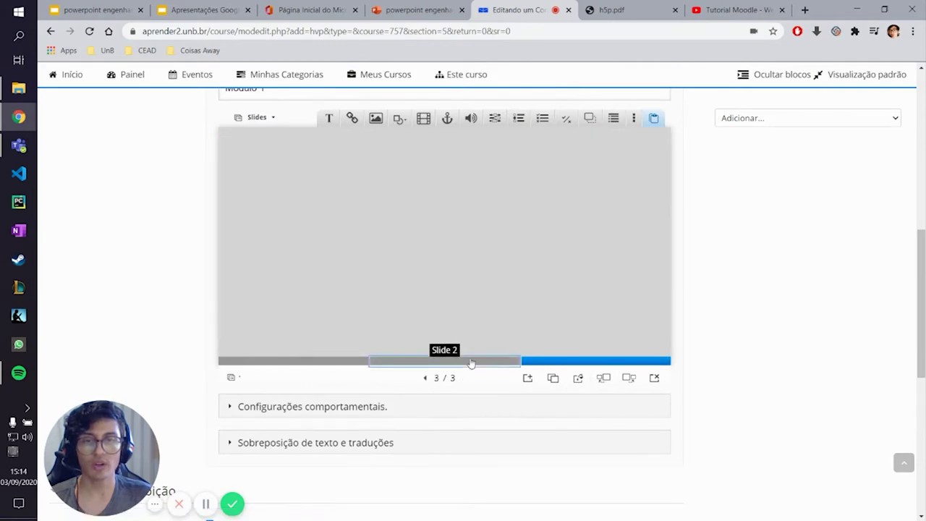
click(470, 360)
click(355, 361)
click(447, 361)
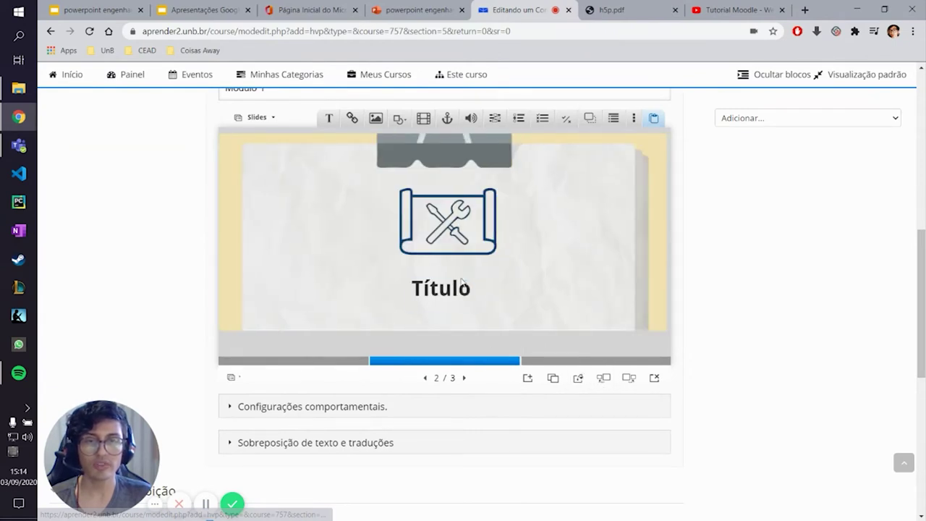
Return the title slide to first position and compare slides 2 and 1.
click(605, 379)
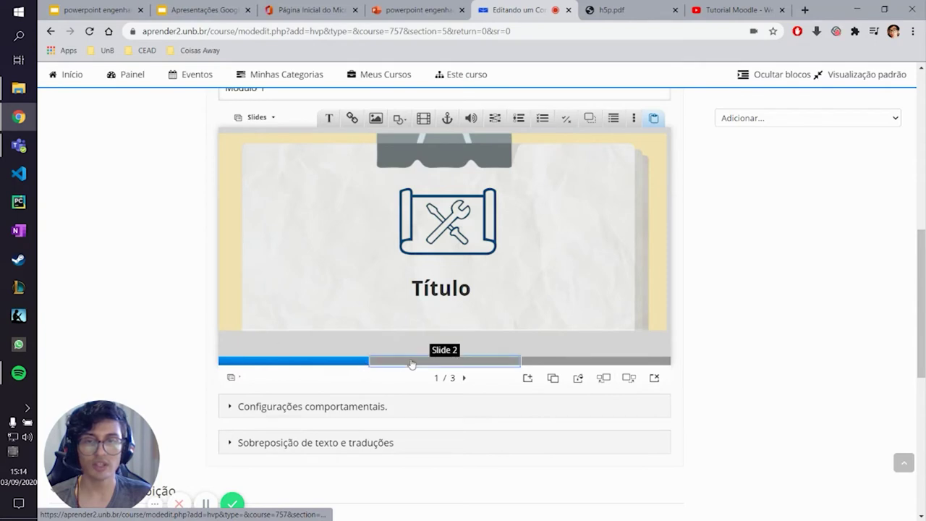
click(434, 361)
click(352, 362)
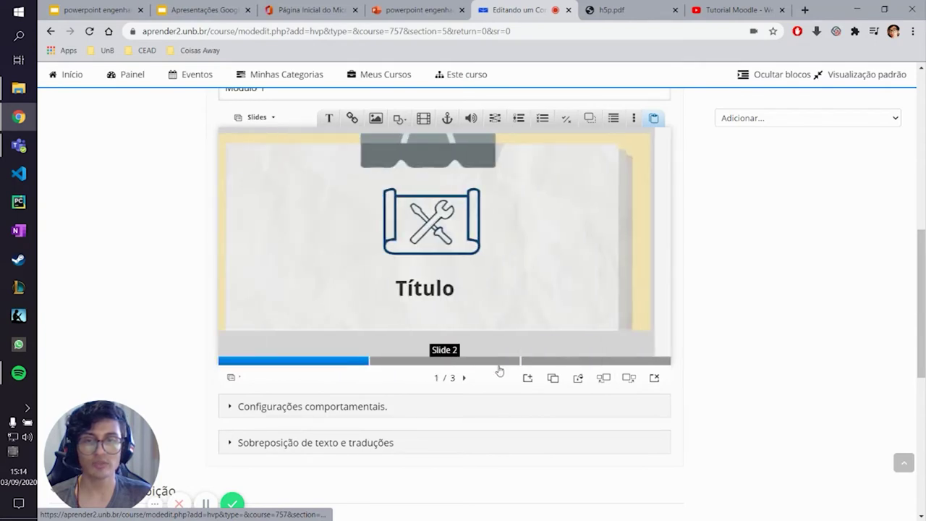
Move the title slide one position later and check the order of slides 1 and 2.
click(630, 387)
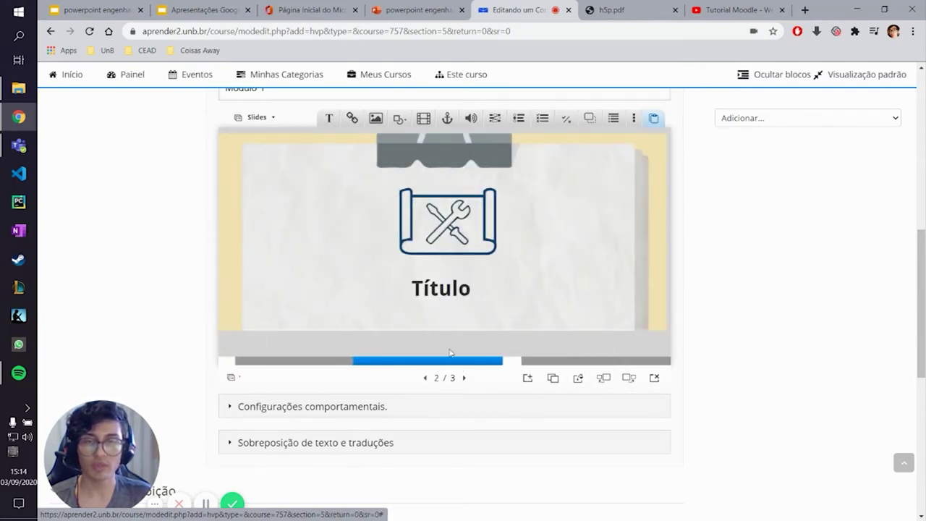
click(293, 362)
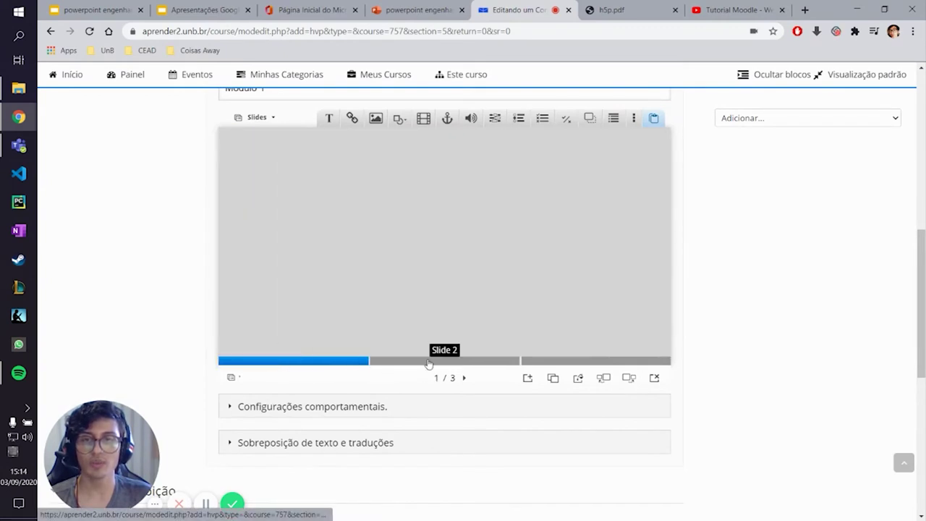
click(429, 362)
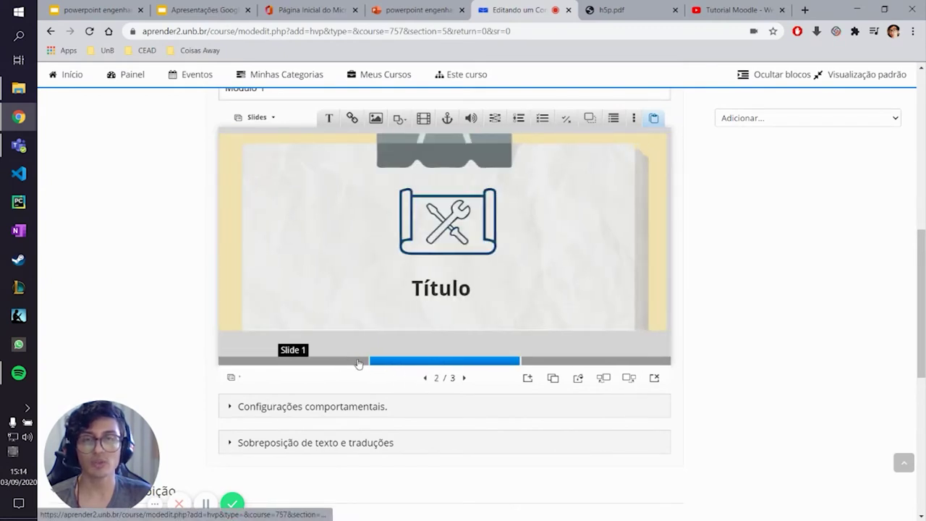
click(358, 362)
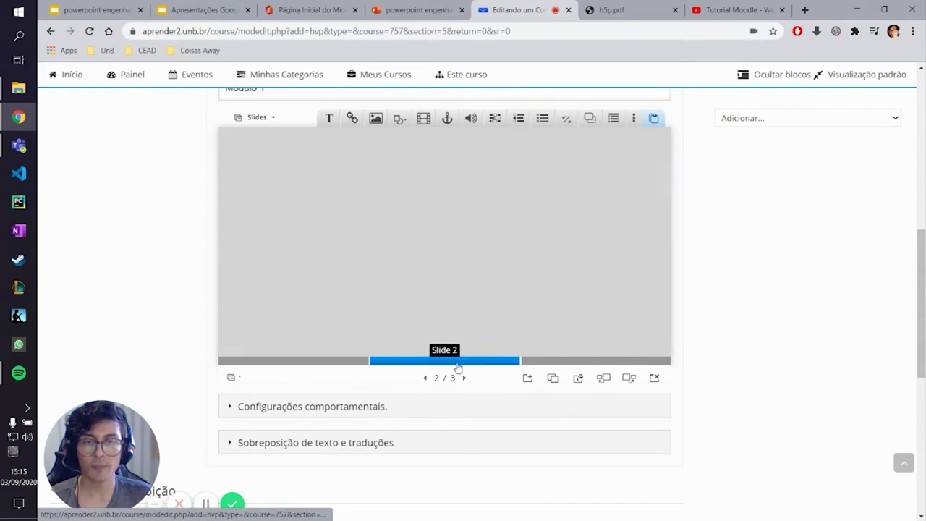
Move the title slide back to first position and open the blank slide 2.
click(456, 362)
click(603, 378)
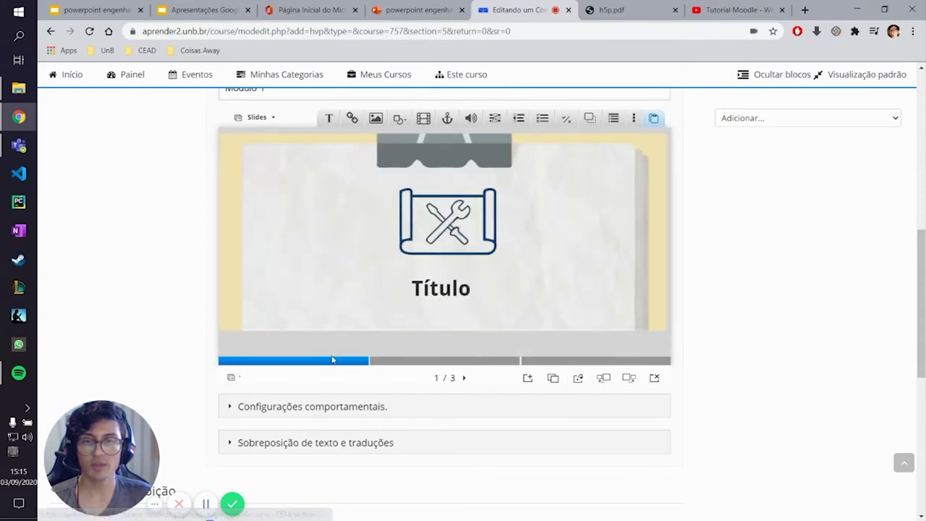
click(445, 362)
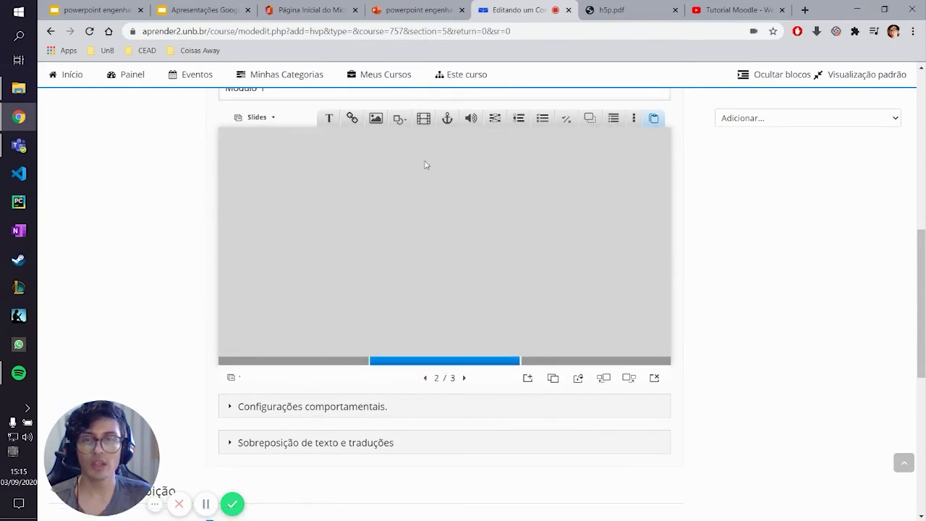
click(375, 118)
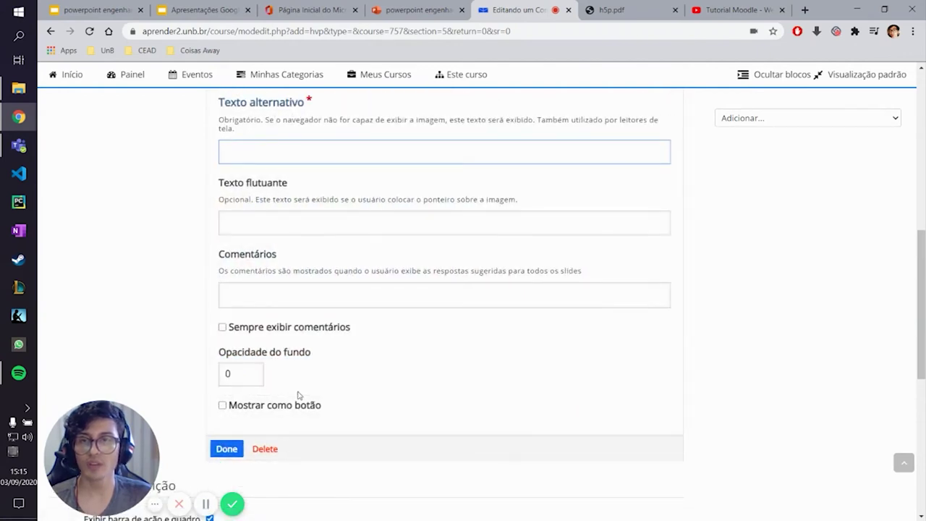
click(265, 448)
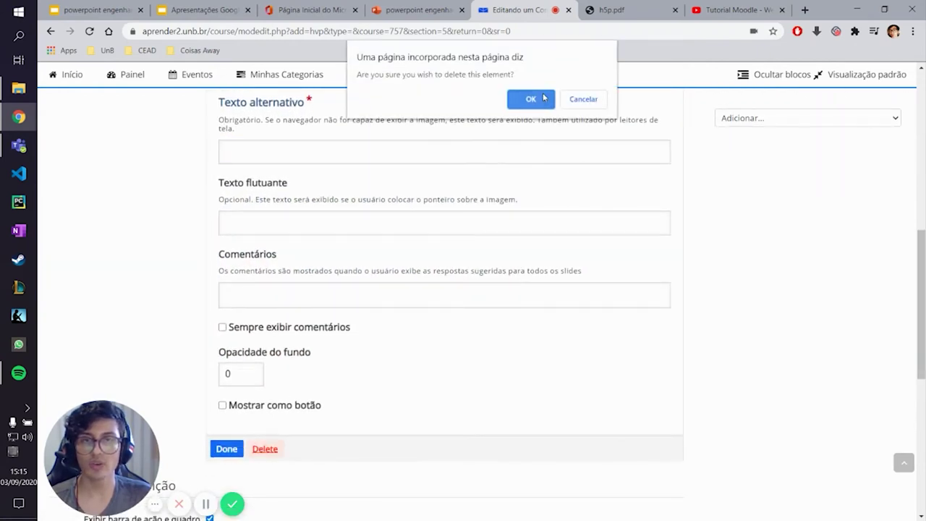
click(531, 99)
Insert image7 from the media folder on slide 2 with the alternative text place_holder.
click(375, 194)
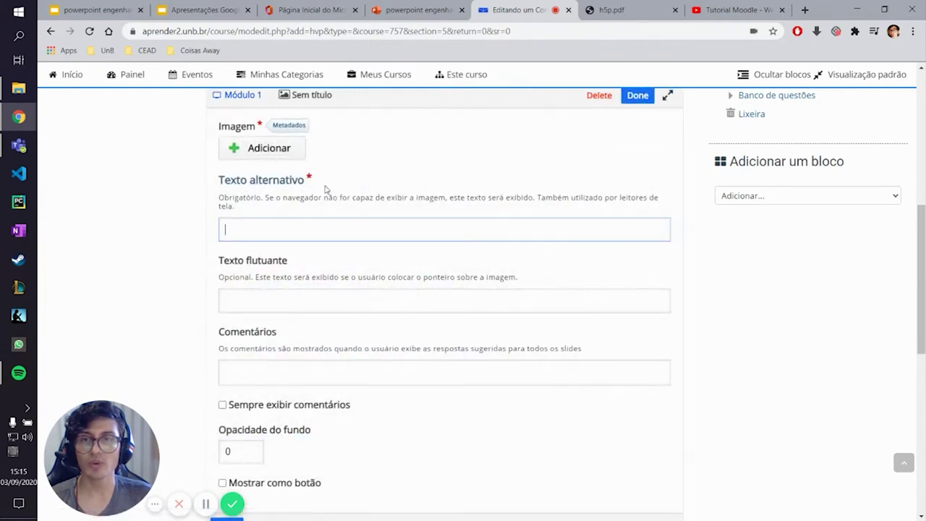
click(258, 149)
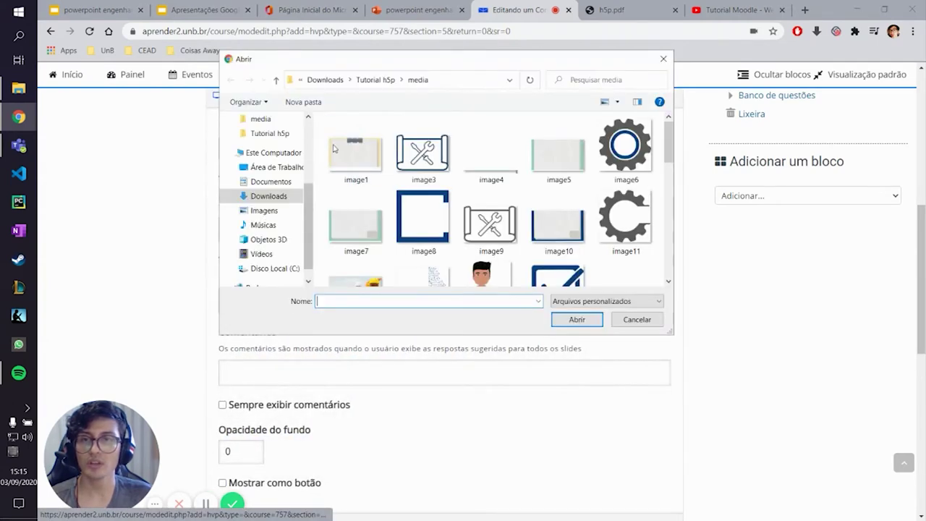
double_click(355, 228)
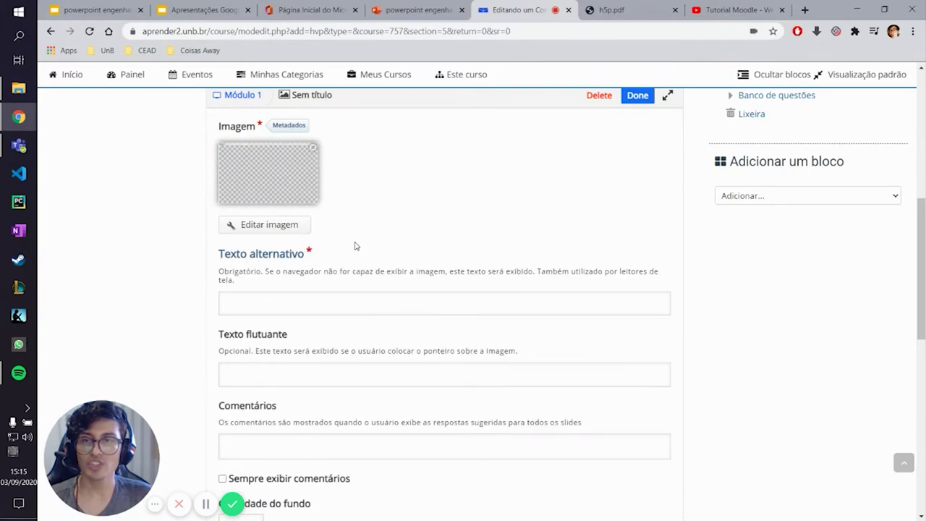
click(352, 302)
text(place_holder)
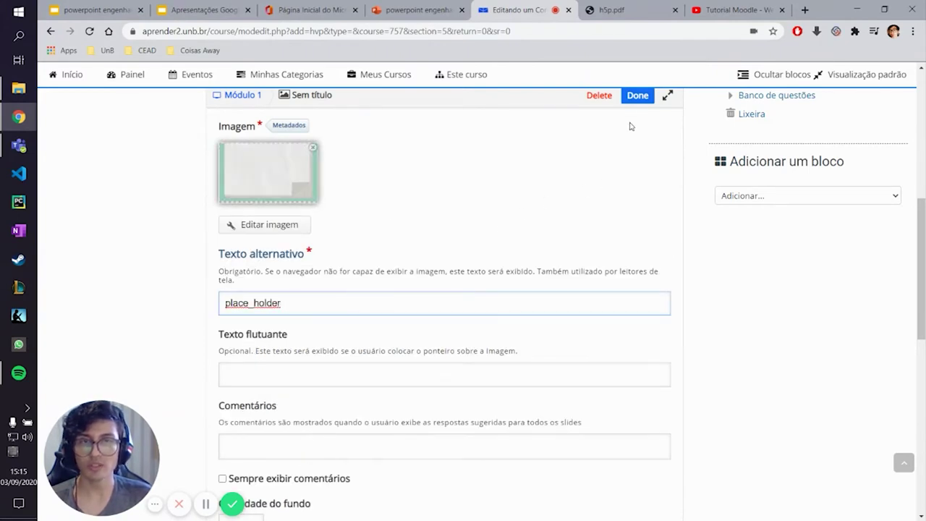
click(636, 100)
Move the green-framed image to position 0, 0 and stretch it to cover the full width and height of slide 2.
drag(475, 290, 283, 197)
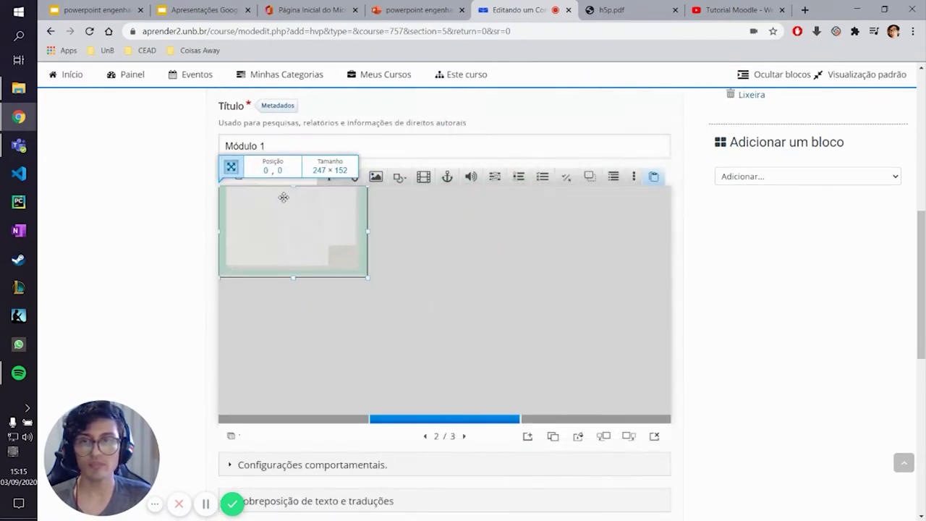
drag(367, 277, 537, 420)
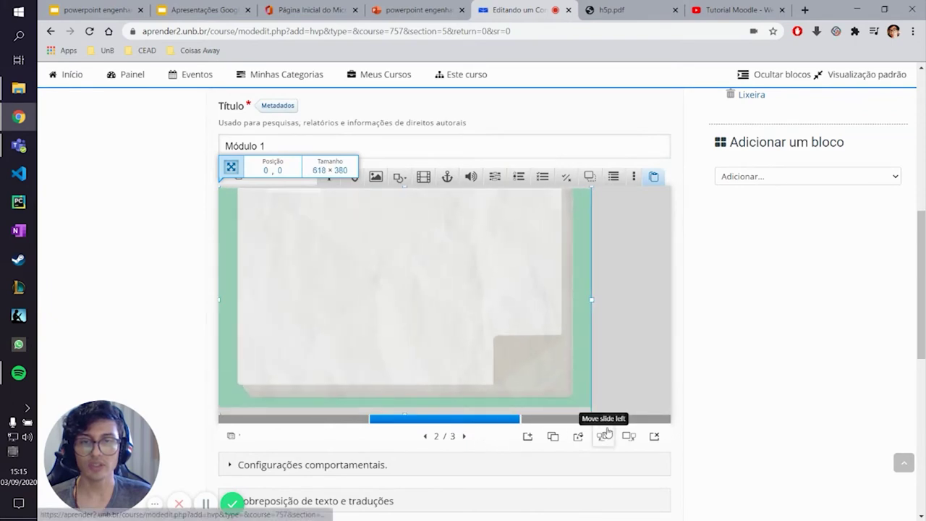
drag(607, 432, 605, 430)
drag(594, 298, 718, 302)
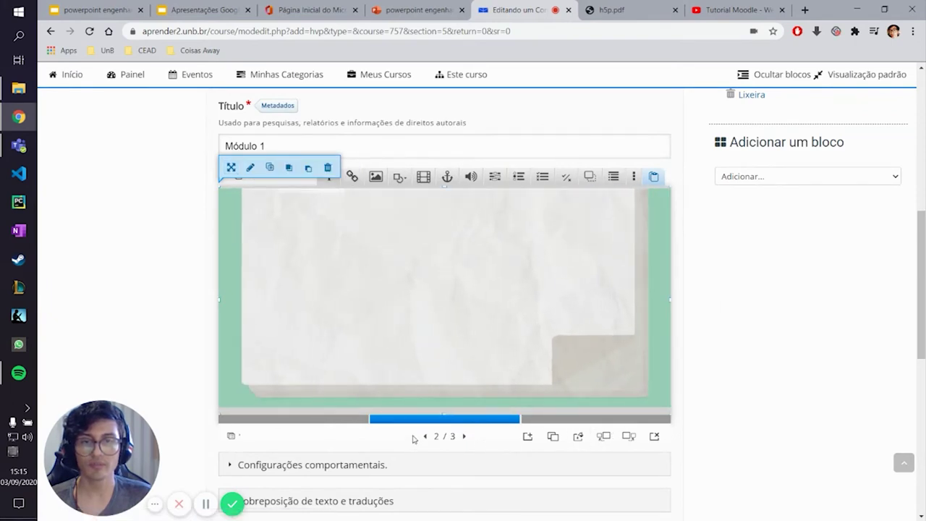
Insert the gear picture image6 from the media folder on slide 2 with the alternative text place_holder.
click(375, 177)
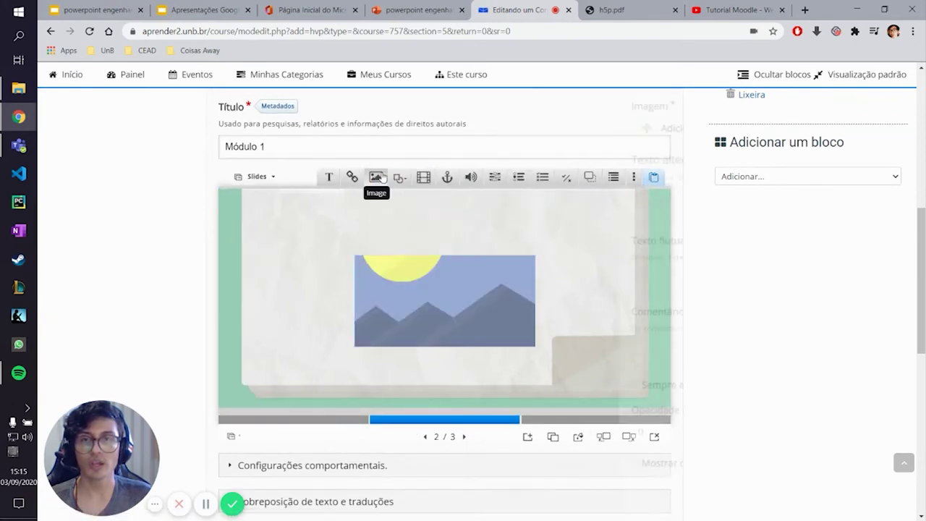
click(280, 130)
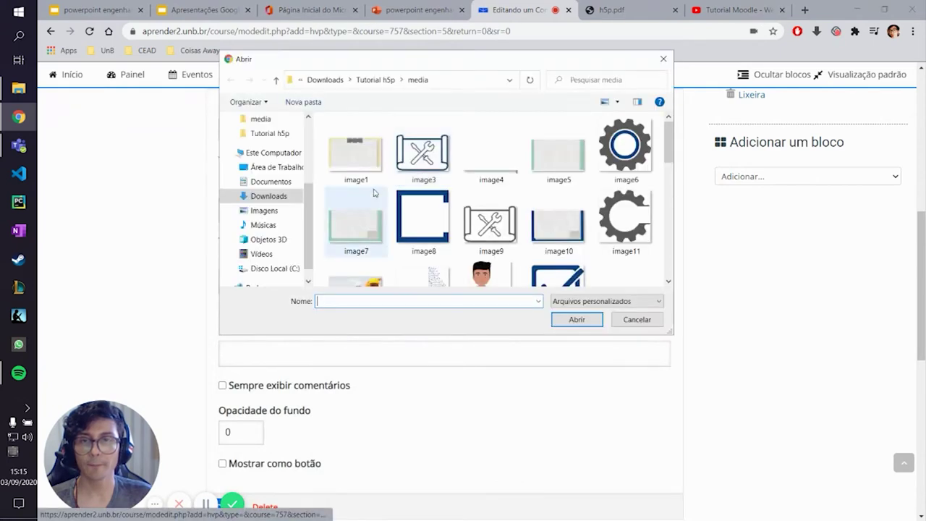
double_click(625, 147)
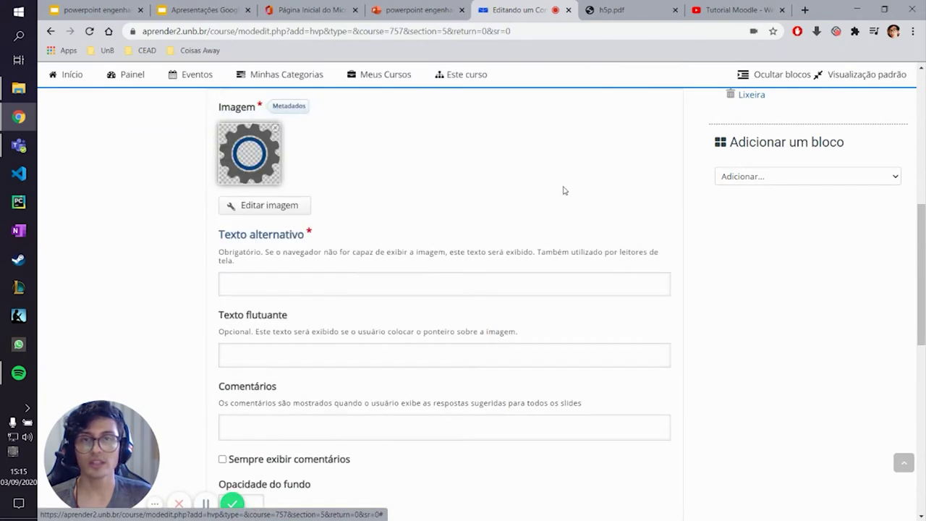
click(261, 283)
text(place_holder)
scroll(514, 224, up, 1)
click(632, 142)
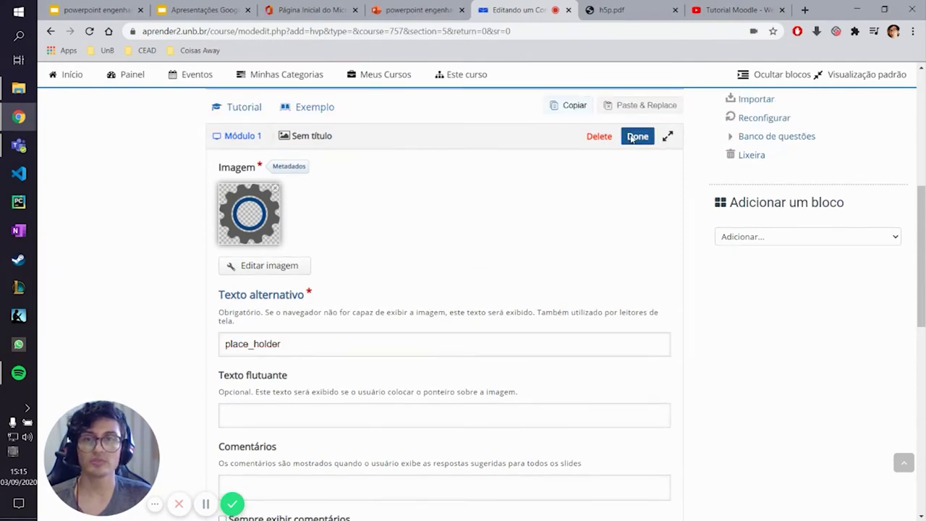
Shrink the gear image and place it in the upper-left corner of the paper area.
drag(406, 298, 312, 256)
drag(347, 295, 265, 213)
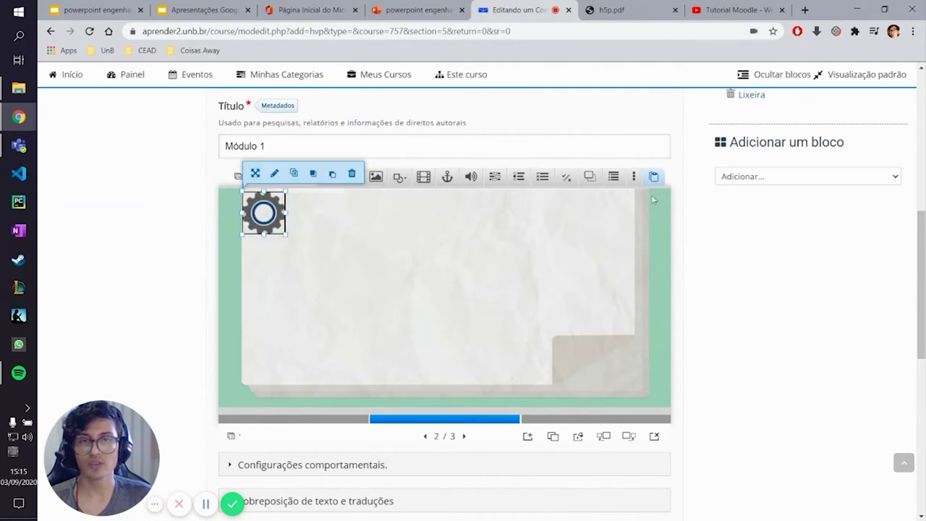
click(337, 293)
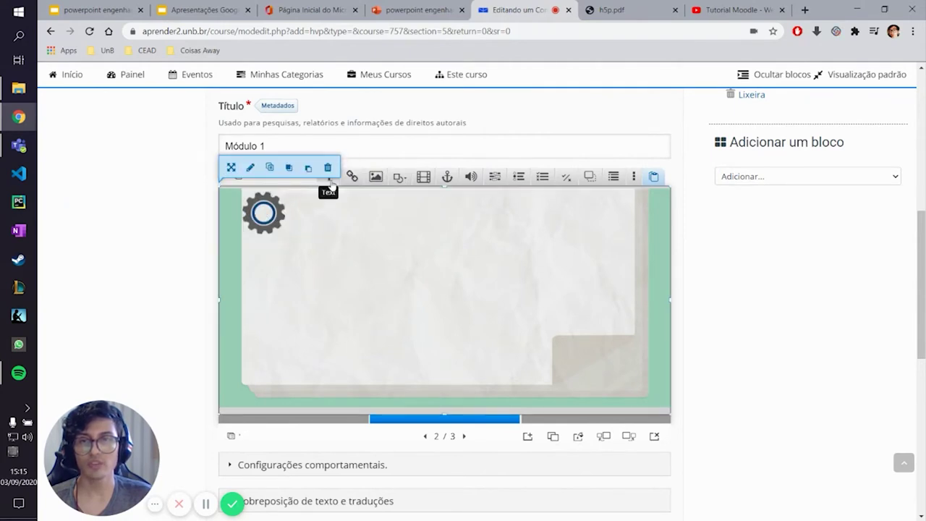
Add the bold text "Título" in Título 2 style at 150% size, shrink its box and place it right beside the gear.
drag(329, 178, 332, 187)
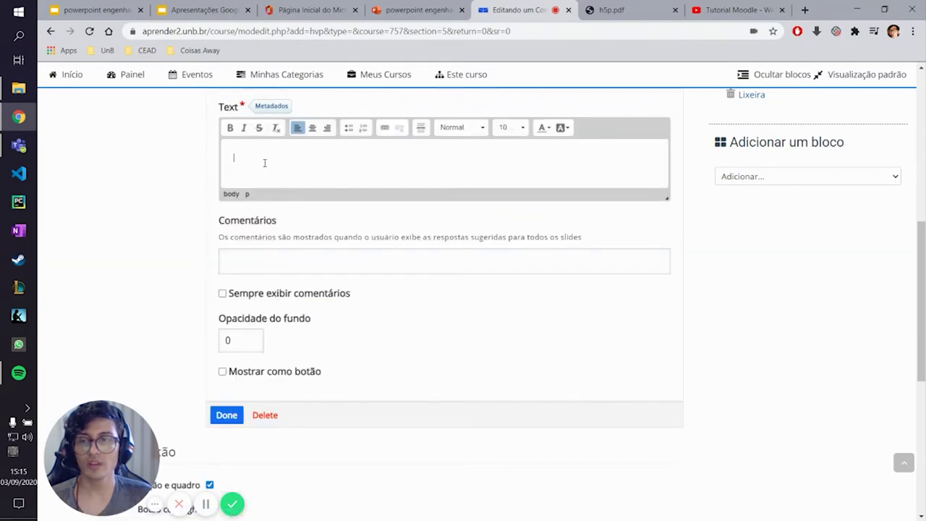
click(507, 128)
scroll(525, 206, down, 3)
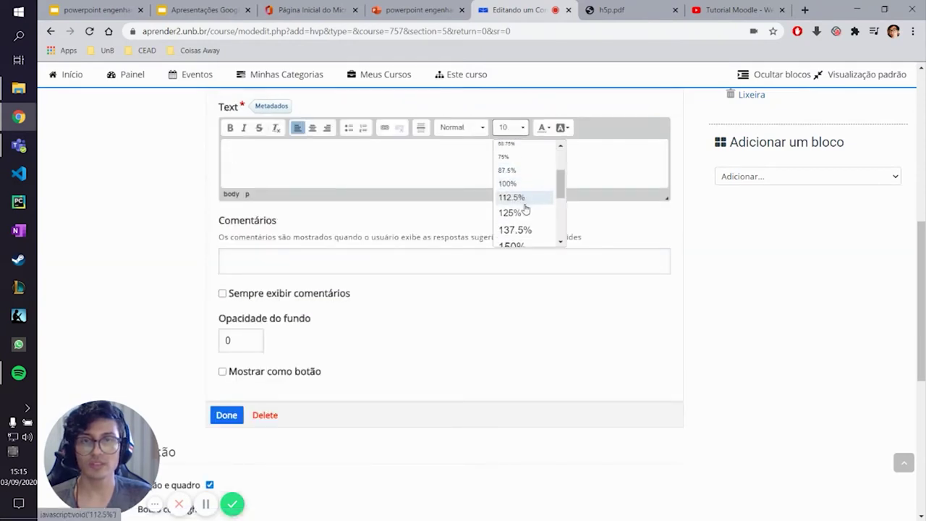
click(515, 204)
click(230, 127)
click(461, 127)
click(457, 166)
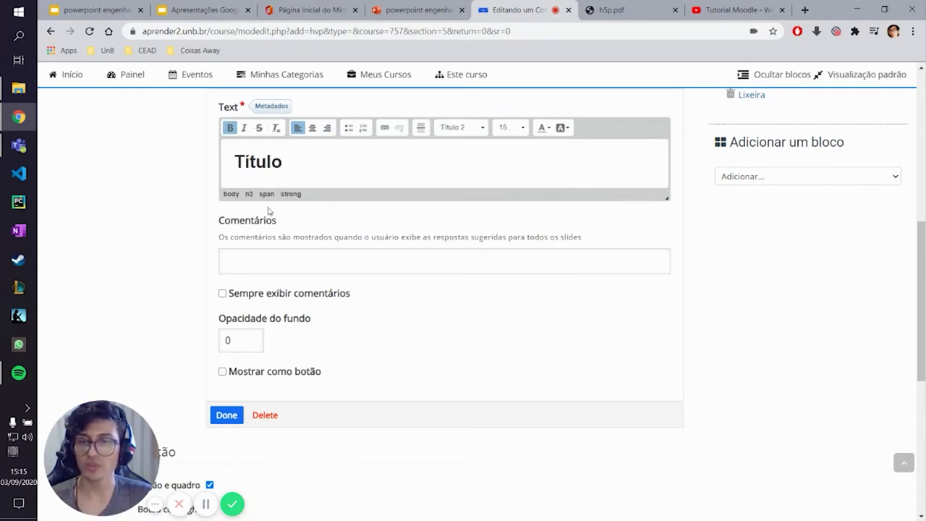
click(228, 417)
drag(406, 360, 341, 306)
drag(475, 357, 383, 290)
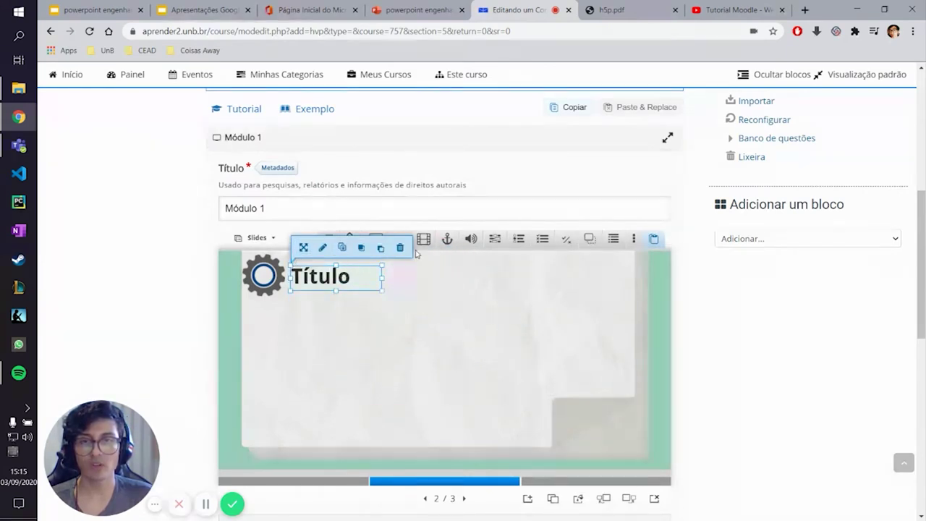
Start a new text element on slide 2 with an enlarged font size and a bulleted list.
click(322, 247)
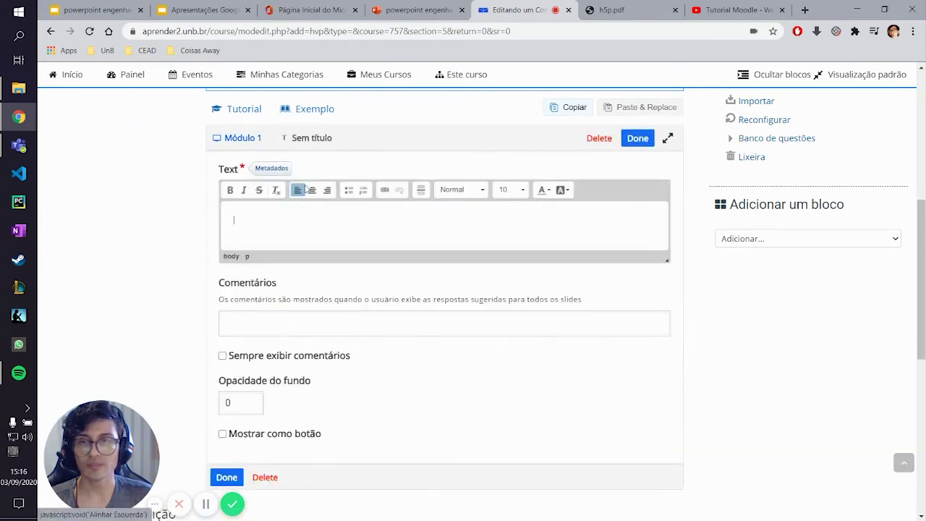
click(349, 190)
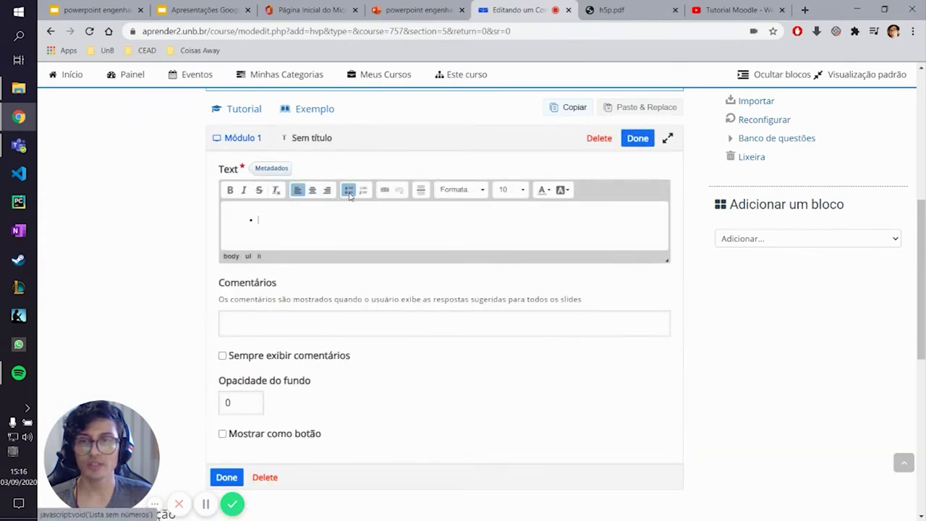
click(349, 191)
click(515, 190)
scroll(534, 262, down, 2)
scroll(534, 262, down, 2)
click(522, 230)
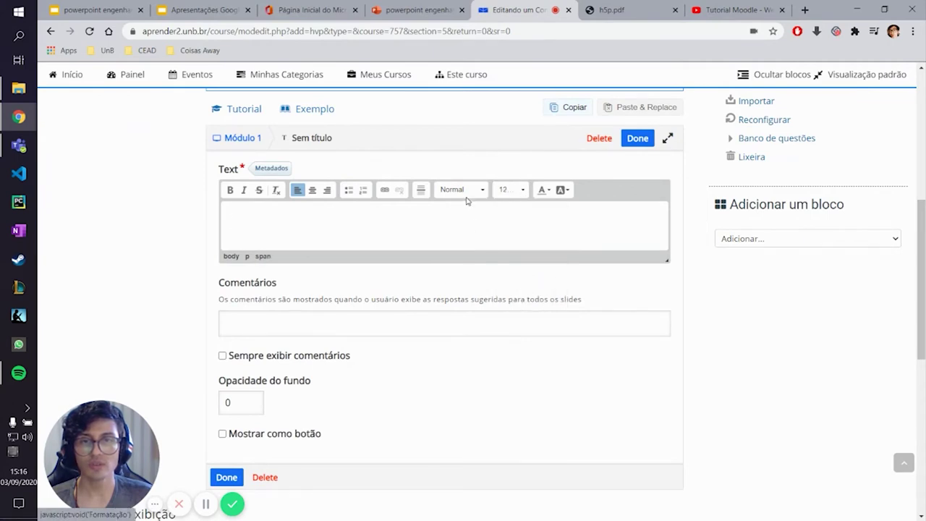
click(480, 190)
click(483, 191)
click(349, 190)
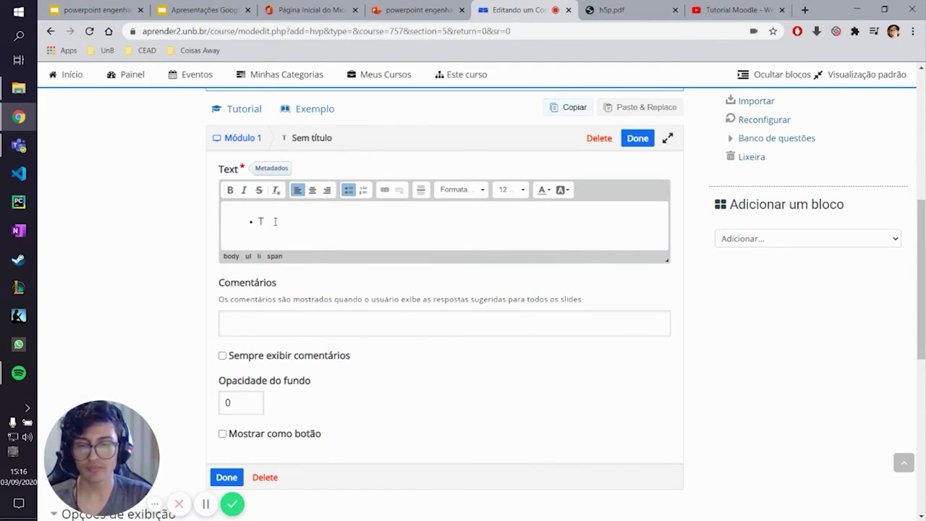
Enter four bullet items, each reading "Tópico", in the text element.
key(Return)
text(Tp)
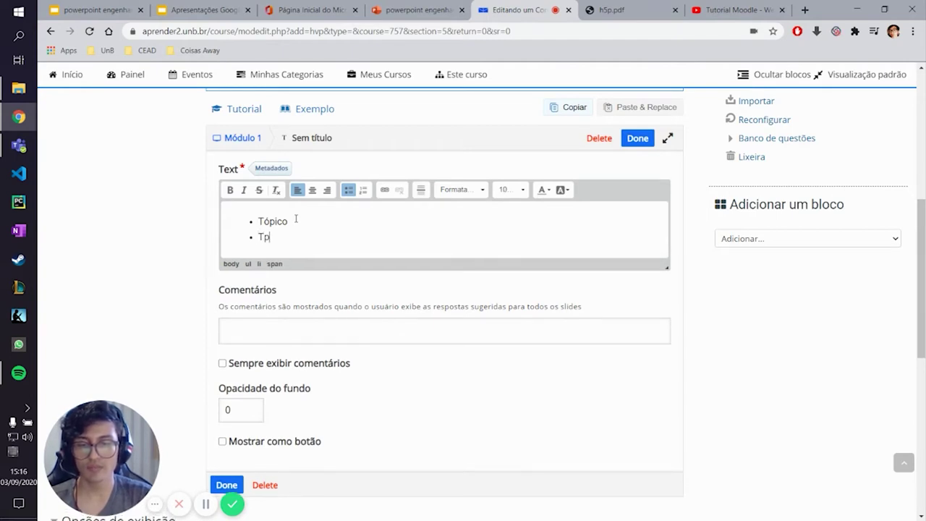
key(Return)
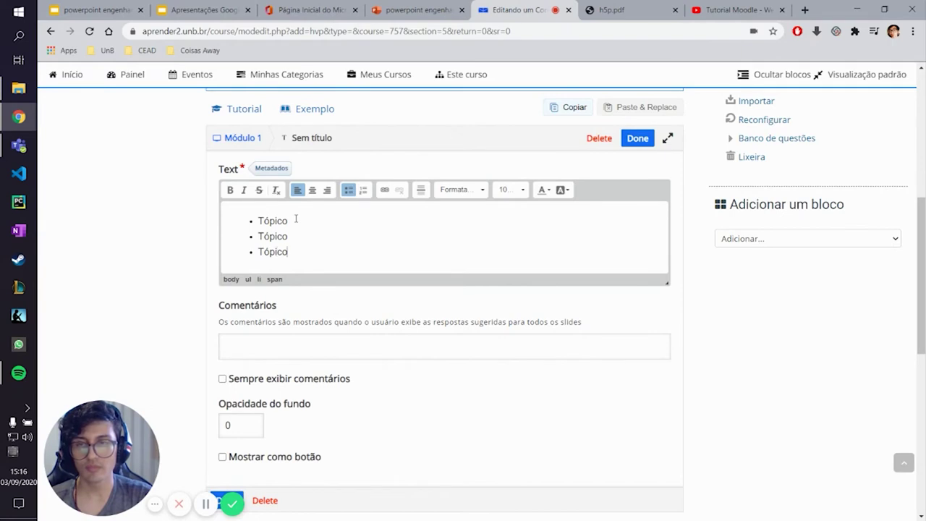
key(Return)
text(Tópico)
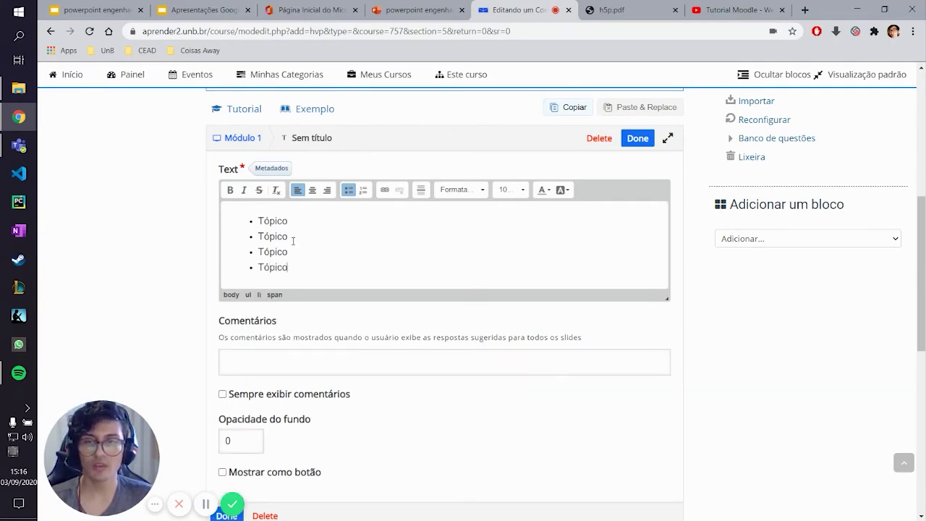
scroll(414, 226, down, 1)
scroll(414, 226, up, 1)
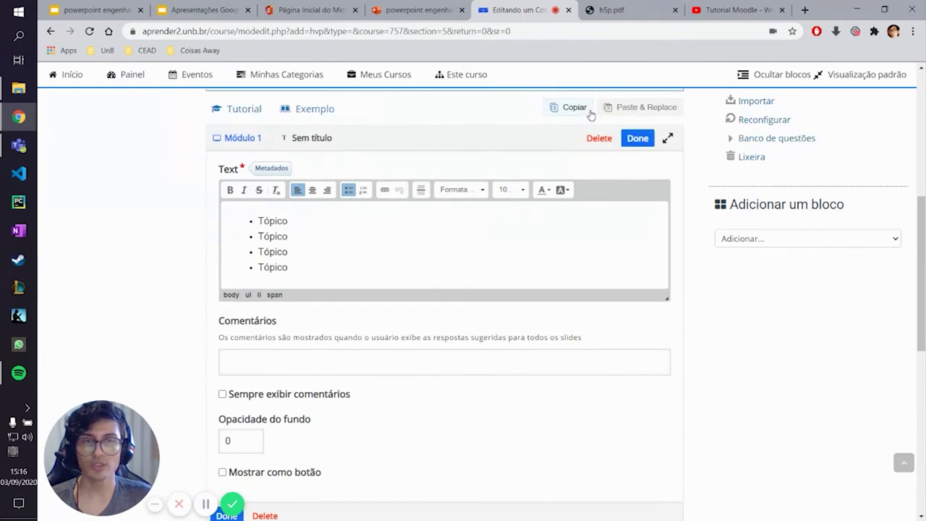
Accept the bulleted list, place it below the title at about 100, 130 and narrow its box to about 120 wide.
click(637, 137)
drag(409, 351, 338, 361)
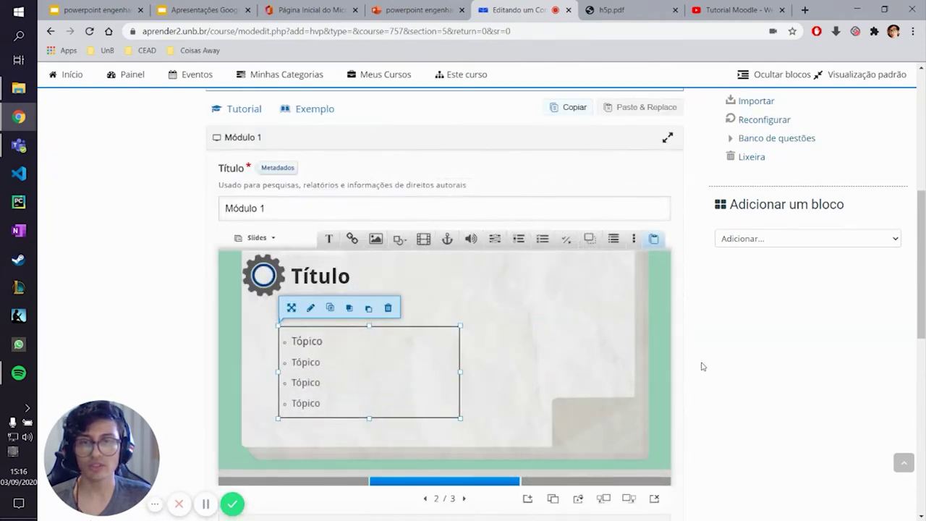
drag(462, 373, 349, 372)
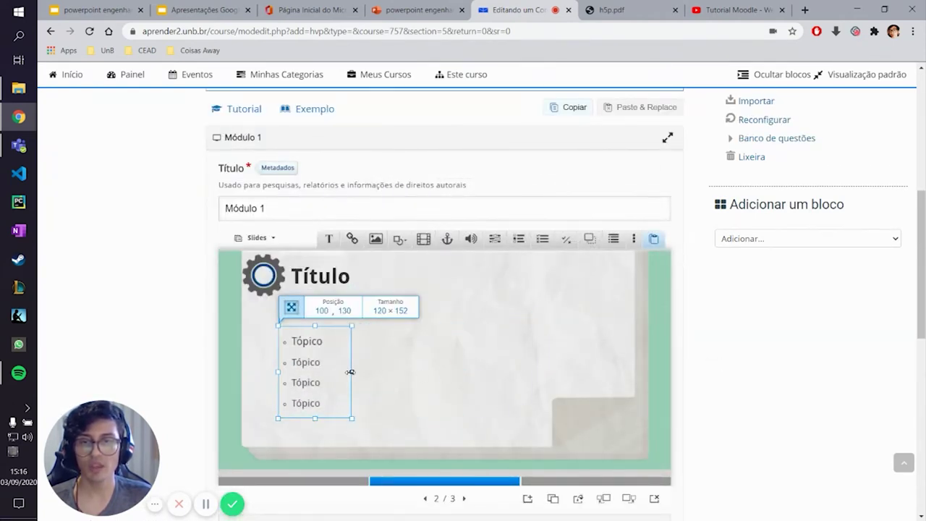
Insert the character picture image14 with the alternative text place_holder and place it to the right of the bulleted list on slide 2.
click(375, 239)
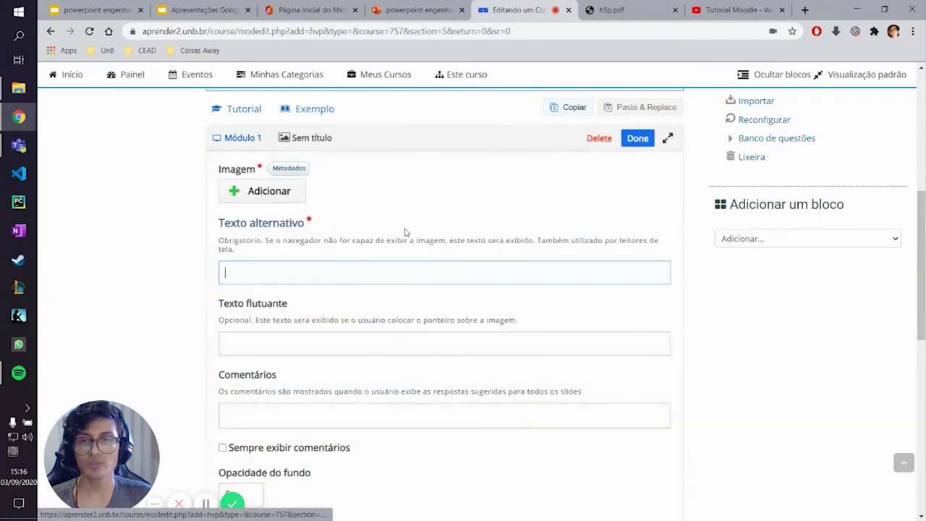
click(269, 192)
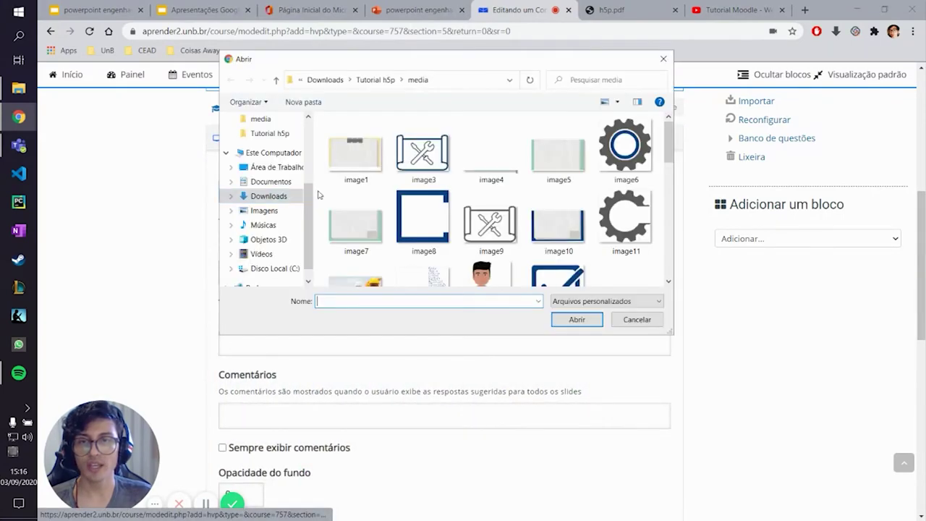
scroll(495, 233, down, 1)
click(495, 233)
click(590, 326)
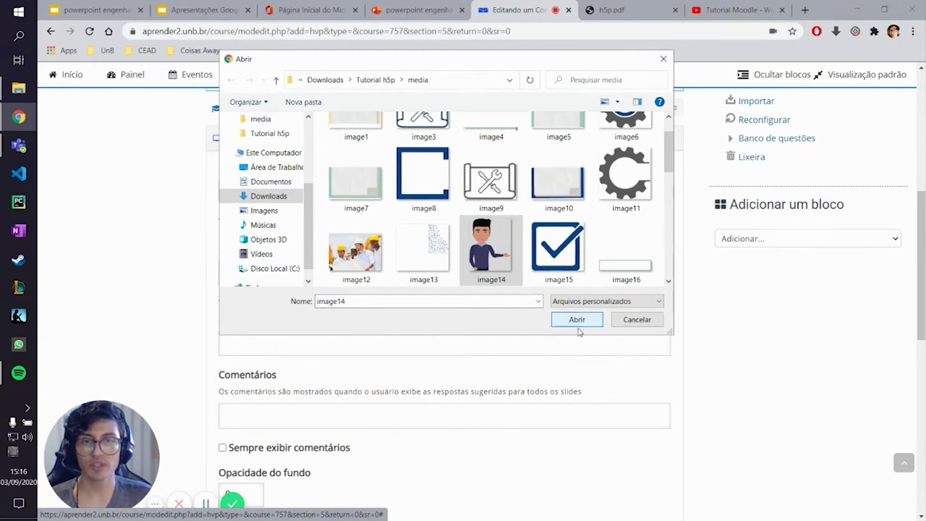
click(578, 323)
click(304, 348)
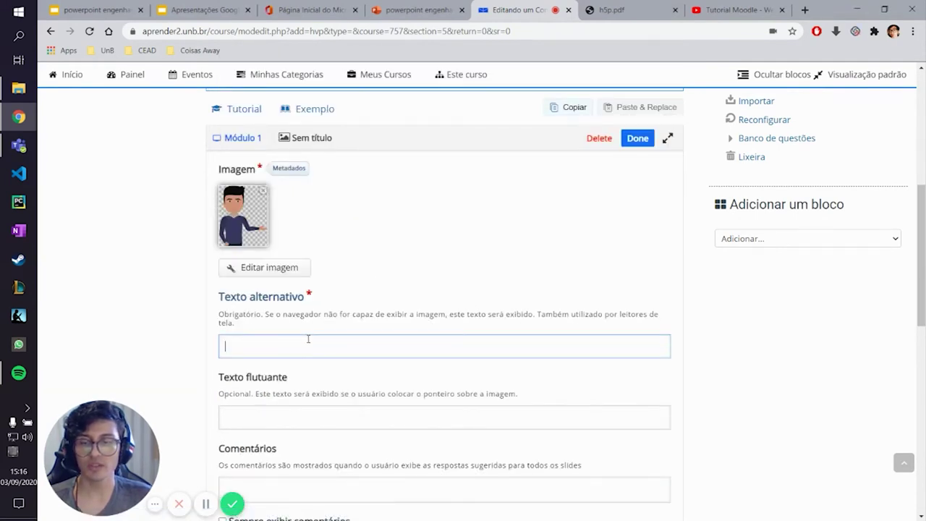
text(placa_holder)
click(638, 138)
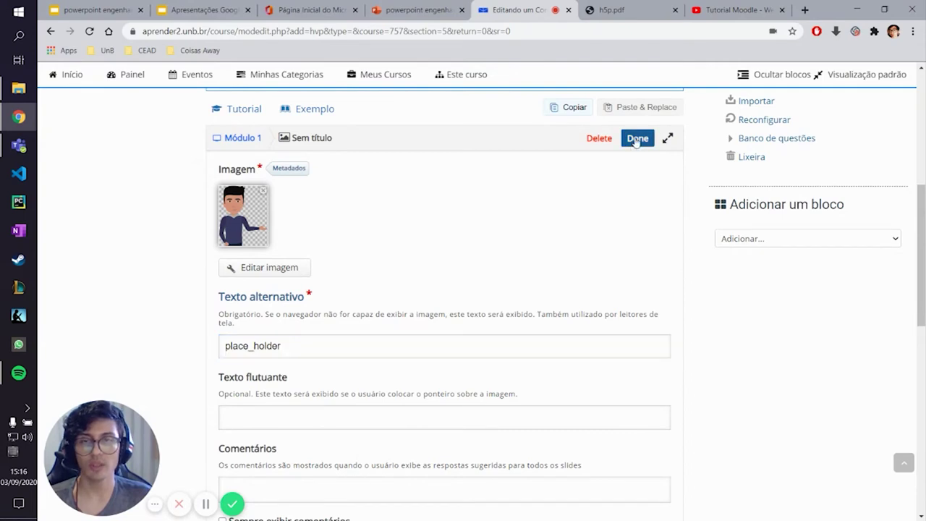
drag(398, 297, 522, 312)
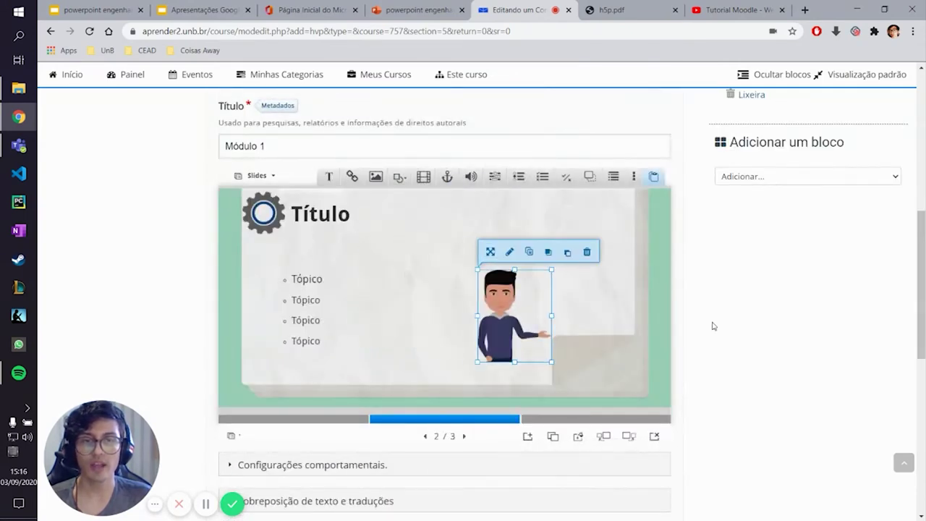
Add a new blank slide after slide 3 and return to slide 2.
click(552, 420)
click(527, 436)
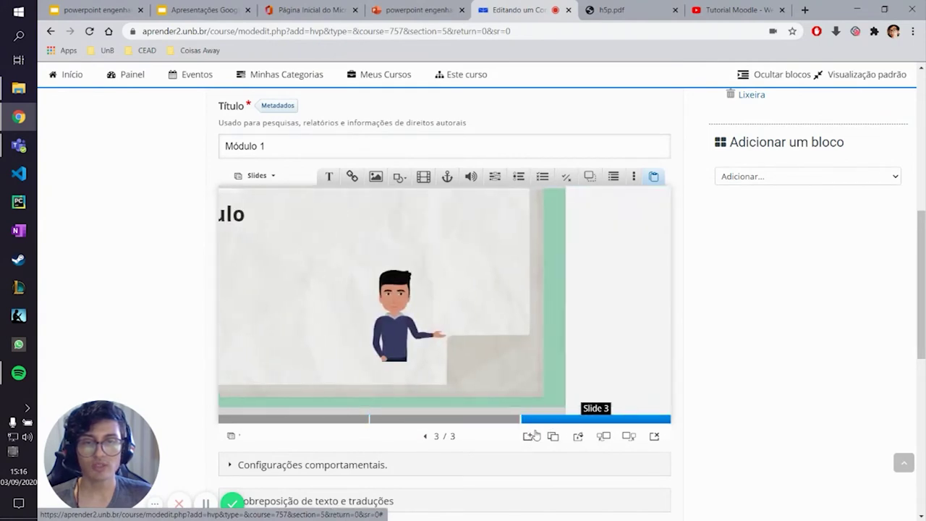
click(463, 420)
click(422, 420)
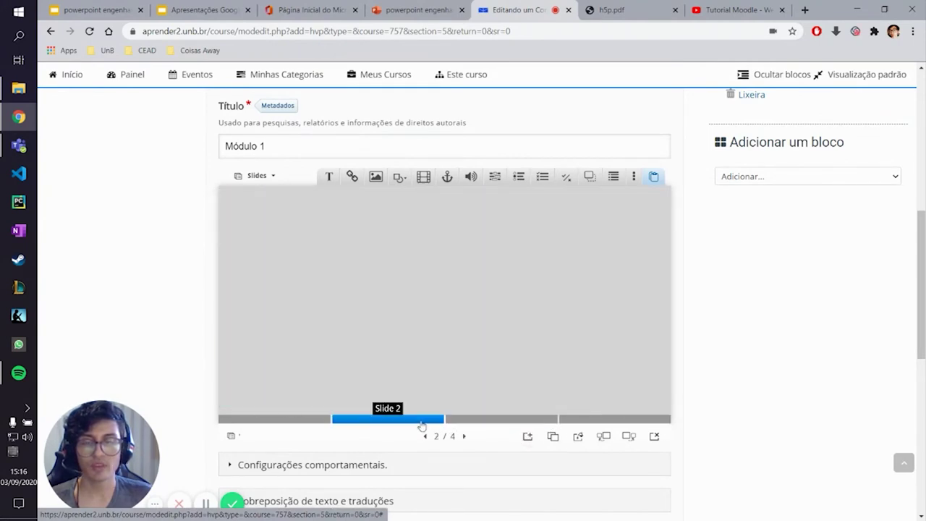
click(485, 289)
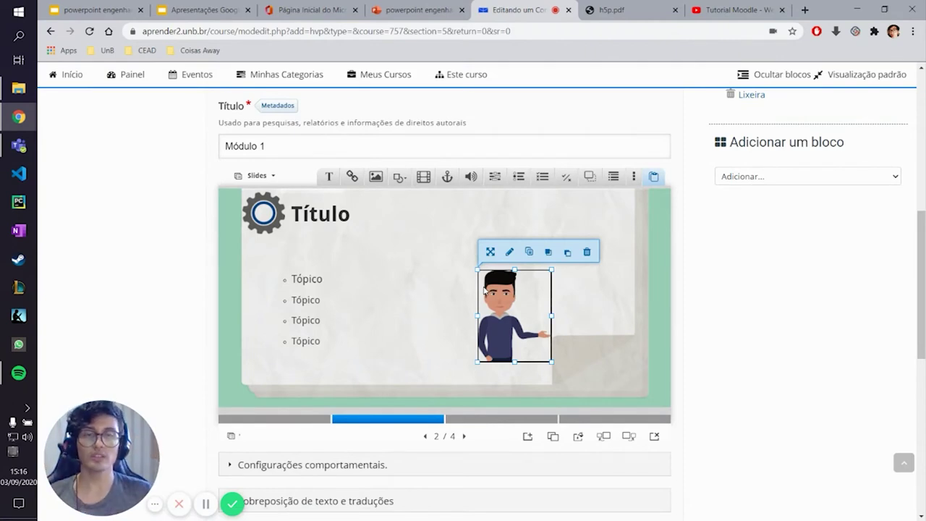
click(511, 421)
click(428, 420)
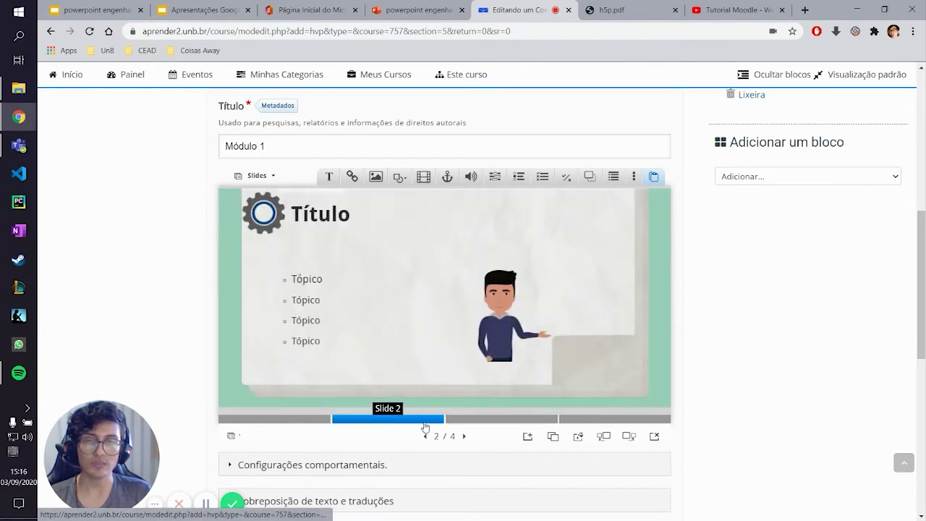
click(511, 324)
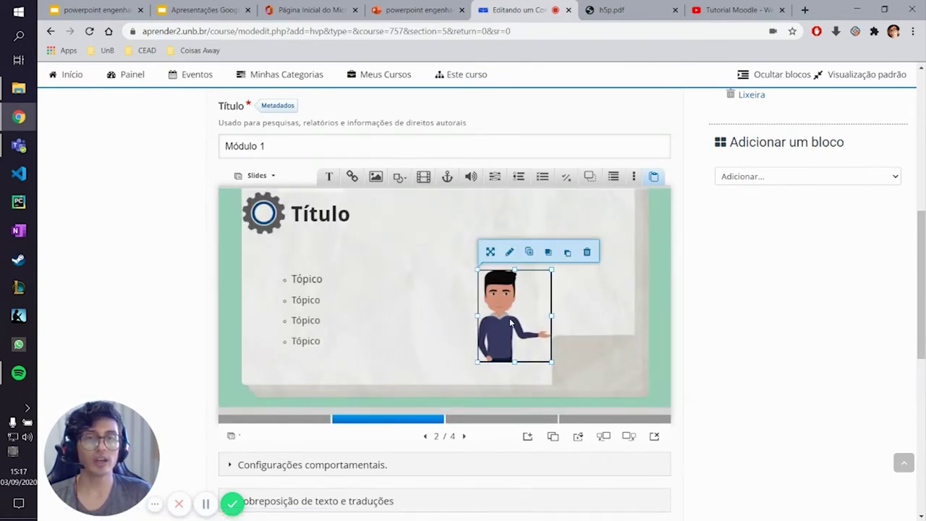
click(607, 420)
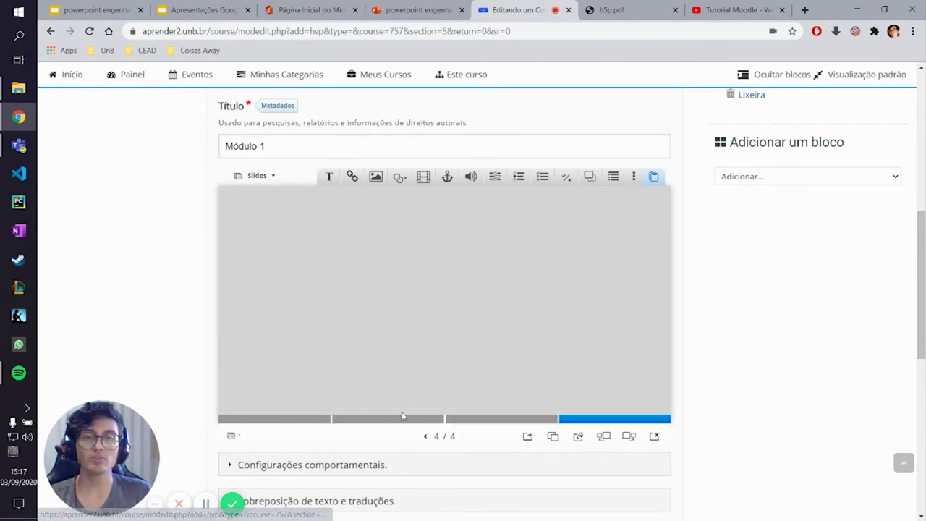
click(387, 419)
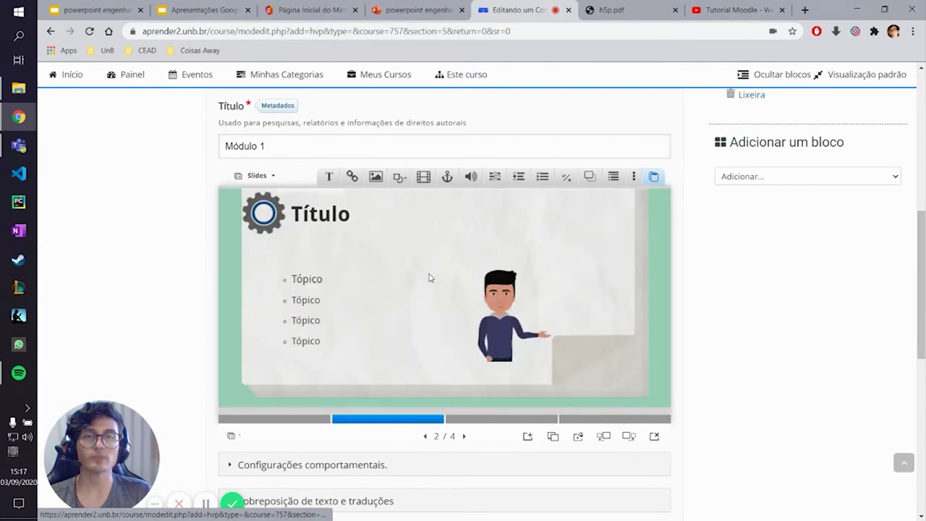
Add a Go to slide link on slide 2 that leads to the specific slide number 4.
click(447, 178)
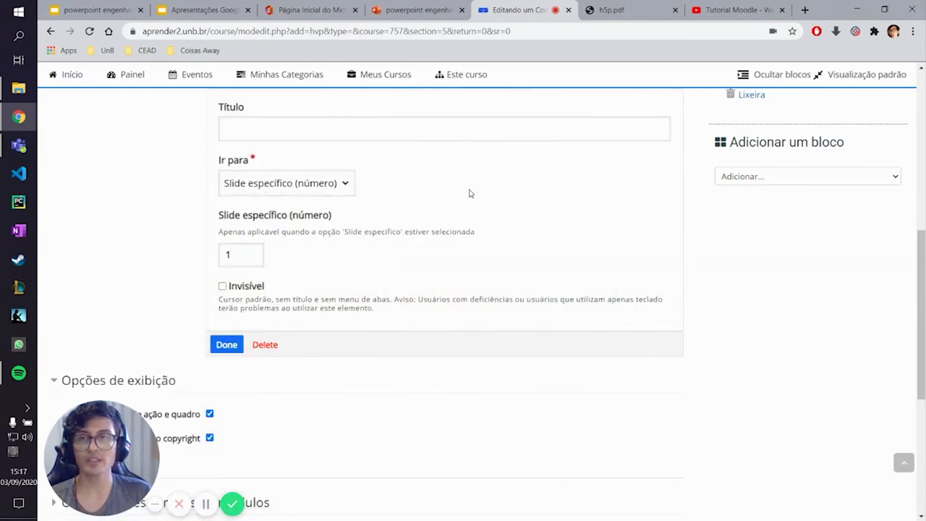
scroll(434, 196, up, 1)
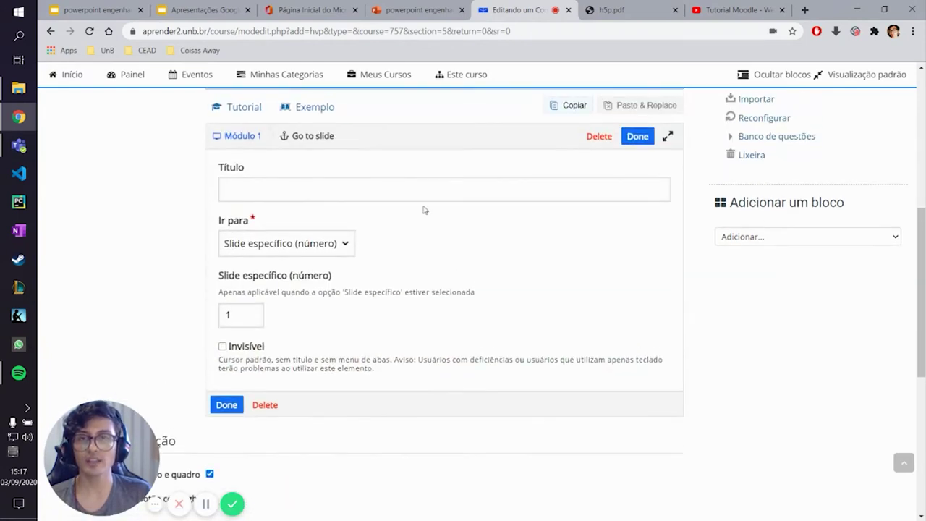
click(345, 245)
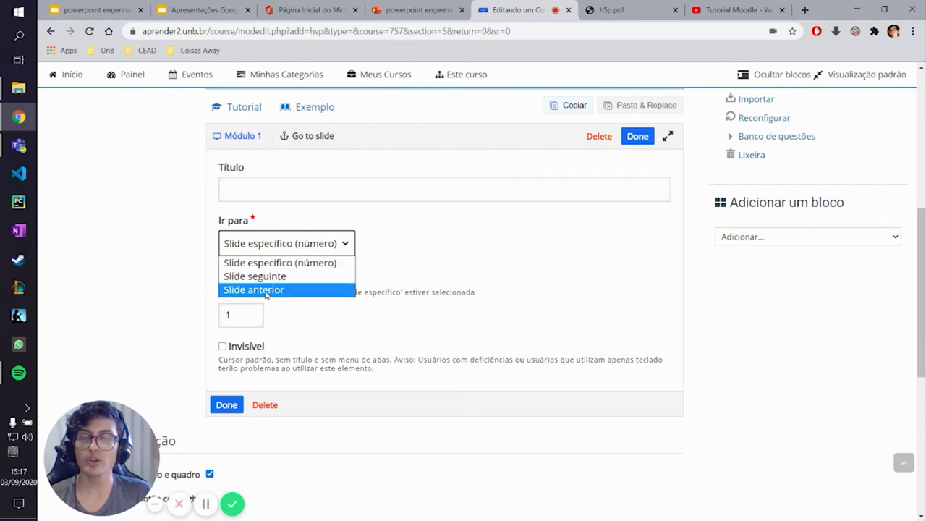
click(283, 263)
click(235, 322)
text(4)
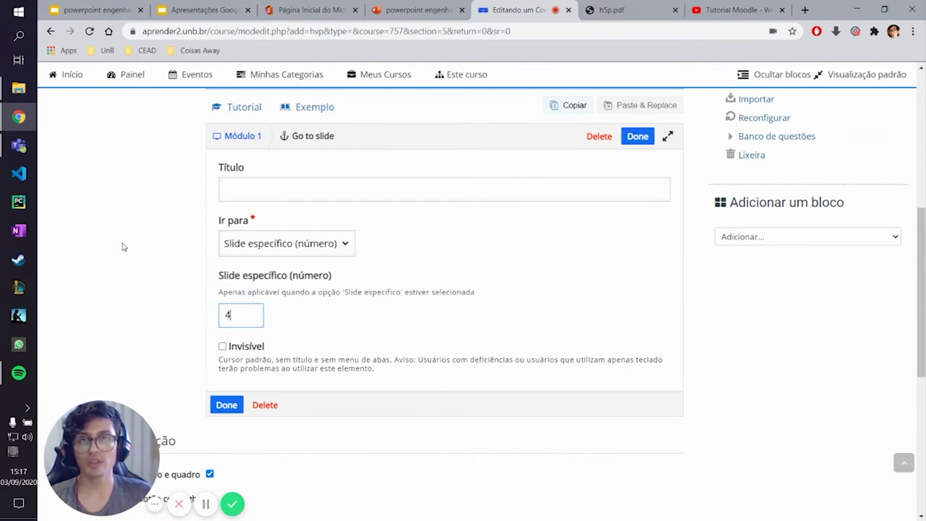
click(219, 407)
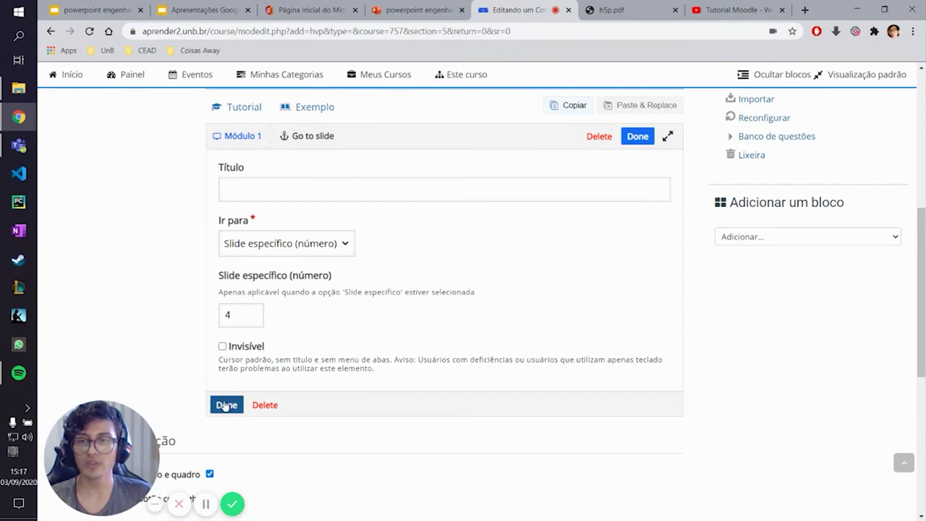
click(226, 405)
Shrink the link area to the size of the character picture and place it exactly over the character.
drag(430, 336, 397, 289)
drag(482, 306, 548, 306)
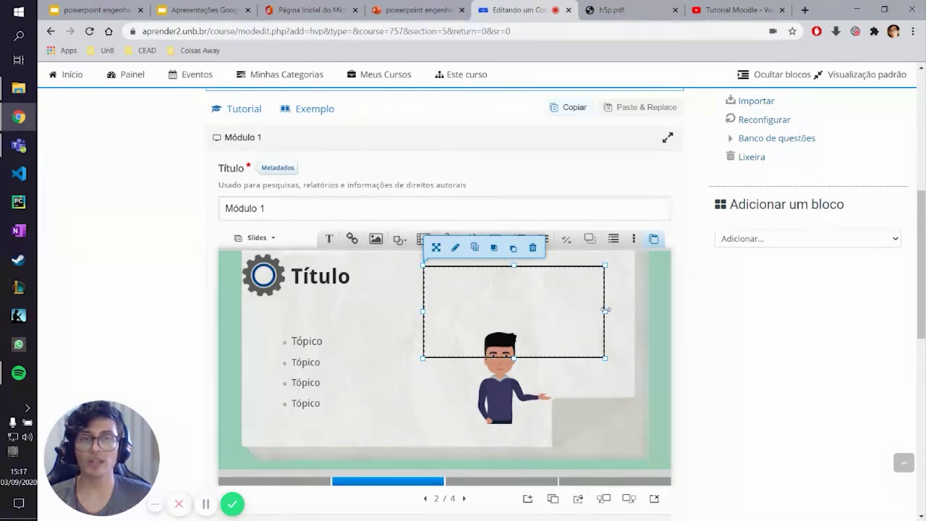
drag(607, 310, 485, 378)
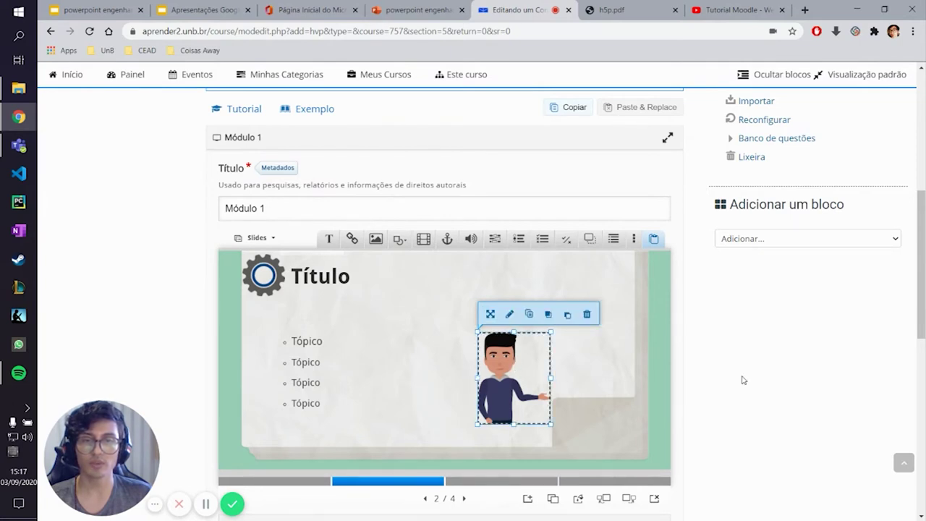
click(615, 381)
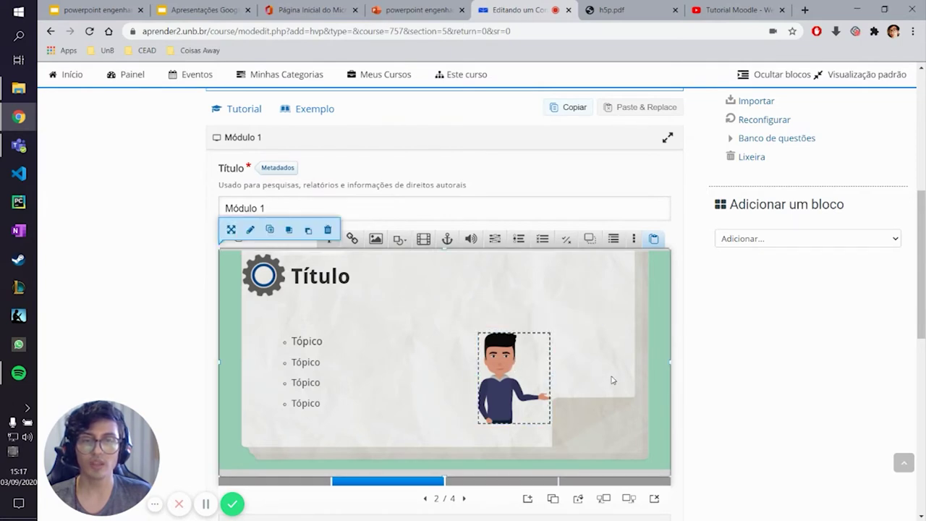
click(520, 370)
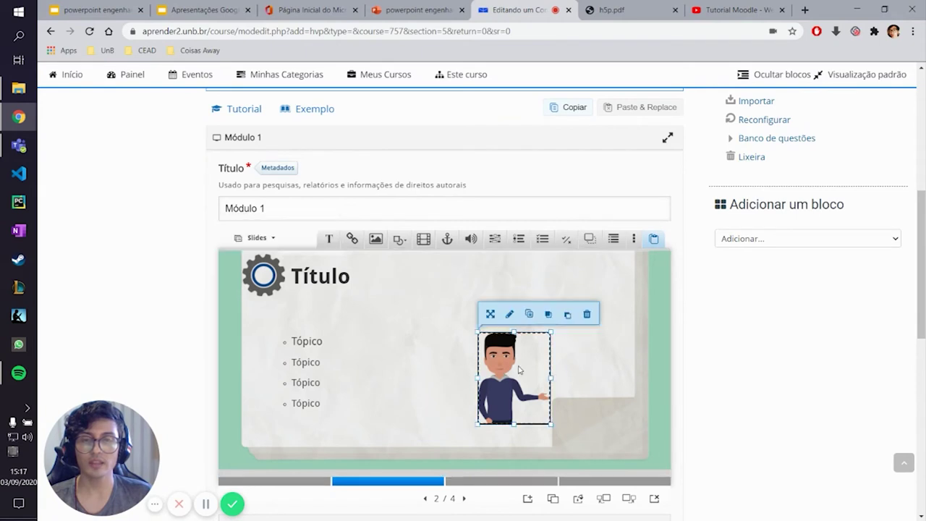
Add a video element titled Vídeo to slide 3 and open its video source options.
click(495, 483)
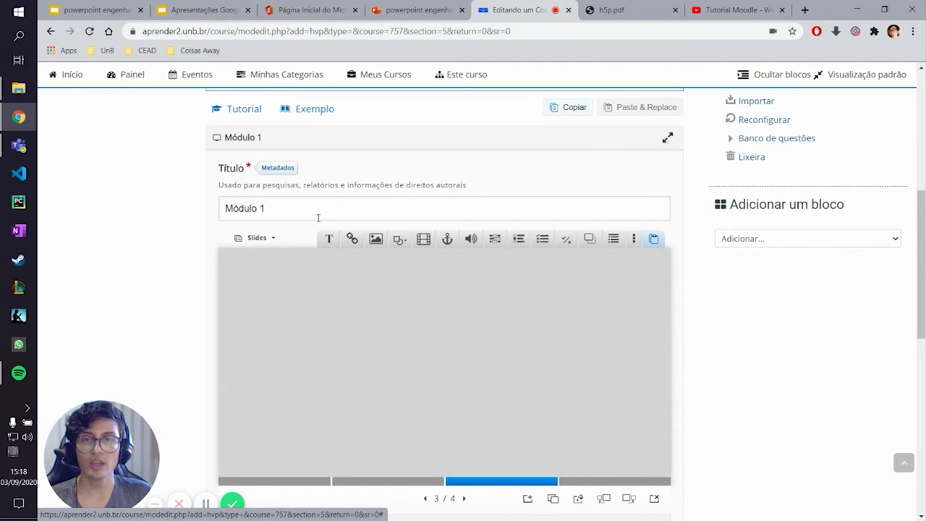
click(422, 242)
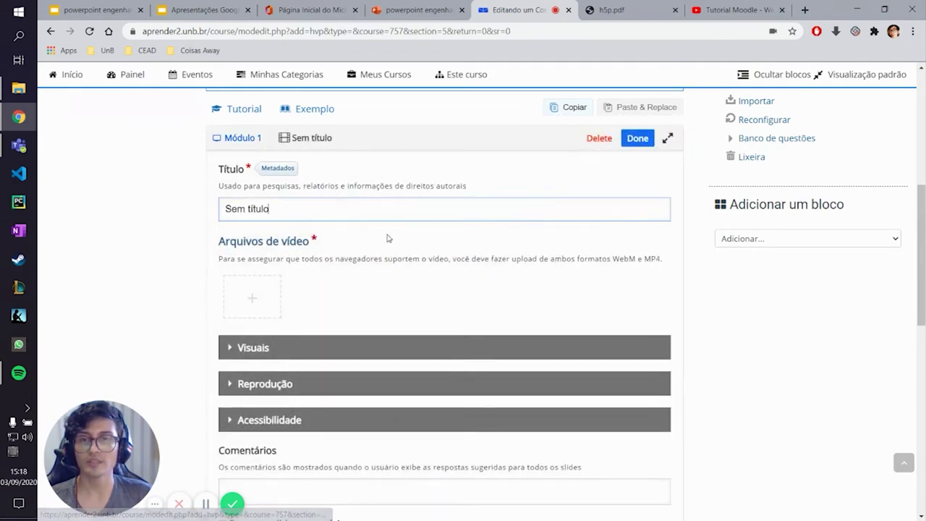
drag(306, 211, 216, 223)
text(Vi)
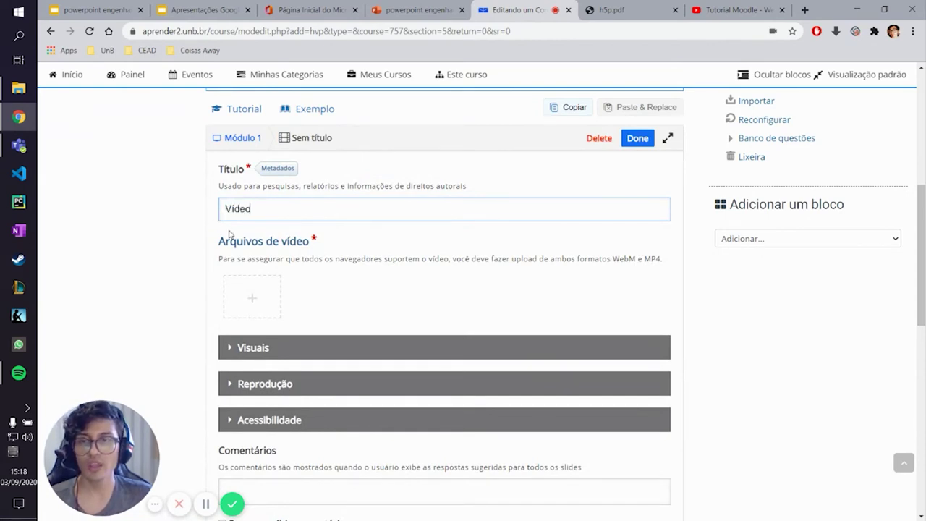
click(245, 291)
click(245, 291)
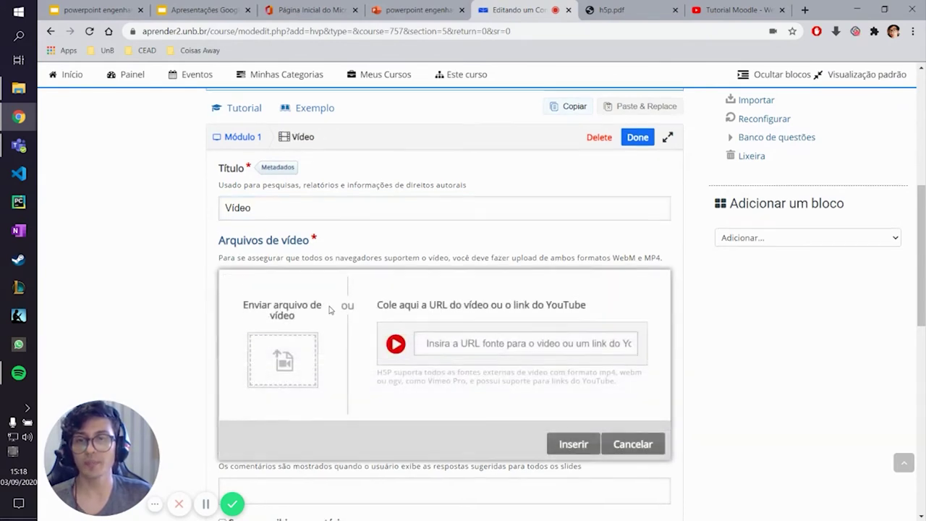
scroll(329, 310, down, 1)
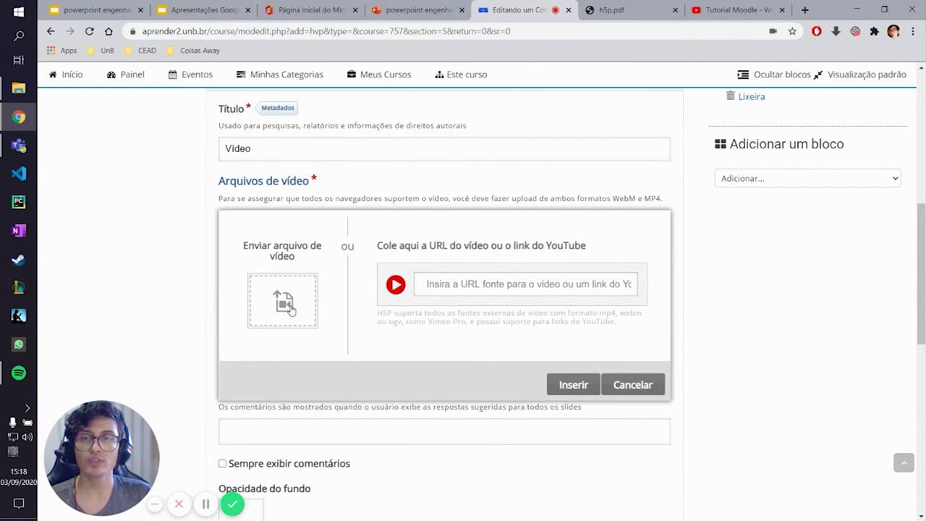
click(295, 309)
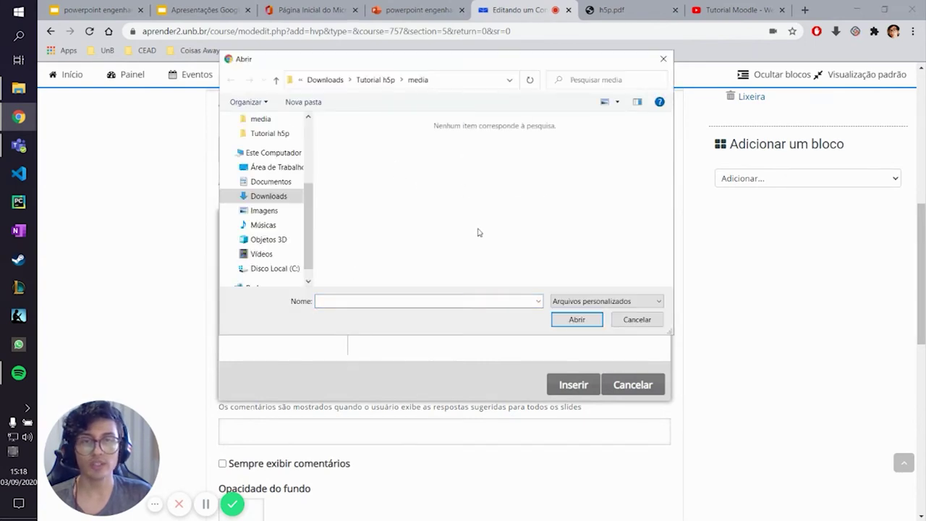
click(627, 322)
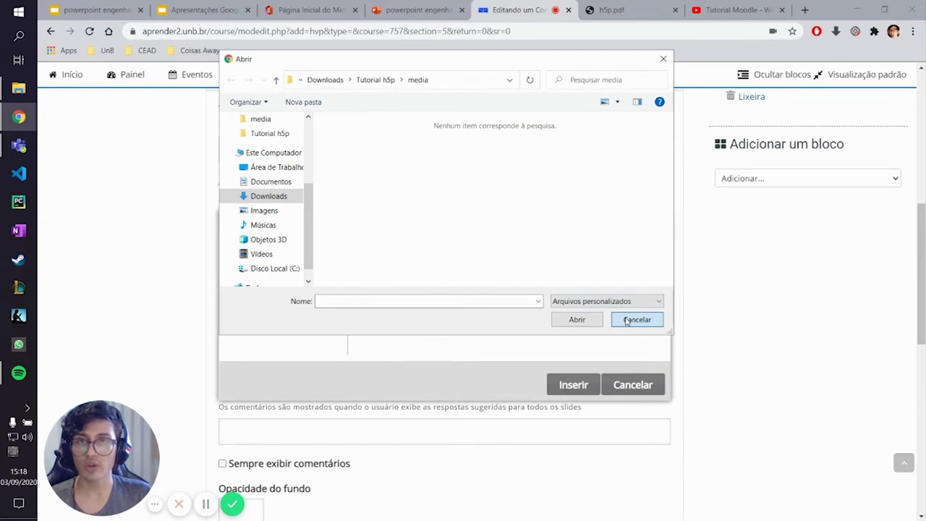
Switch to YouTube and copy the URL of the video Tutorial Moodle - Webconferência BBB.
click(460, 284)
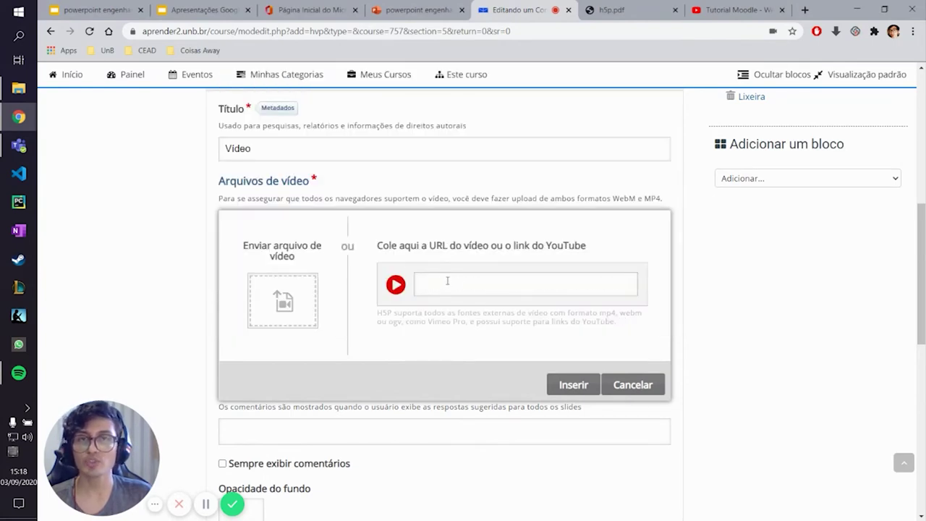
drag(378, 233, 588, 250)
click(606, 234)
click(735, 9)
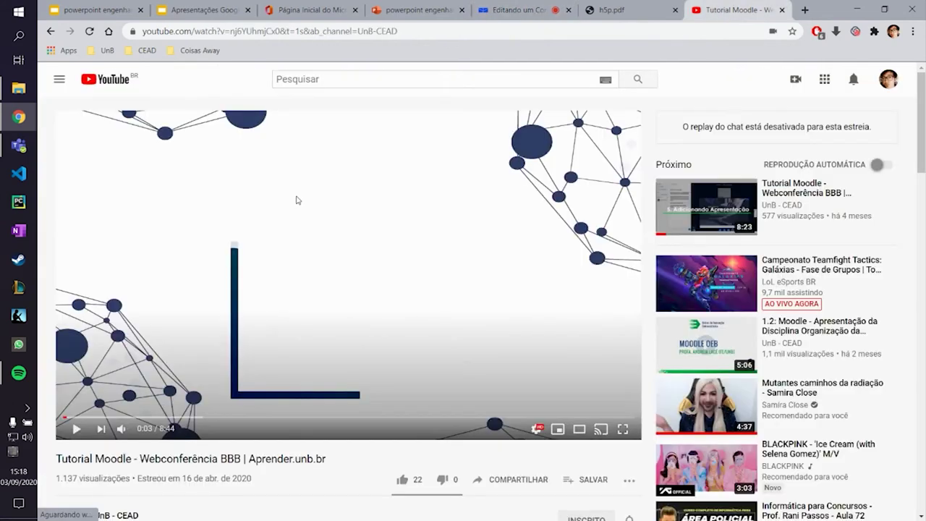
right_click(288, 273)
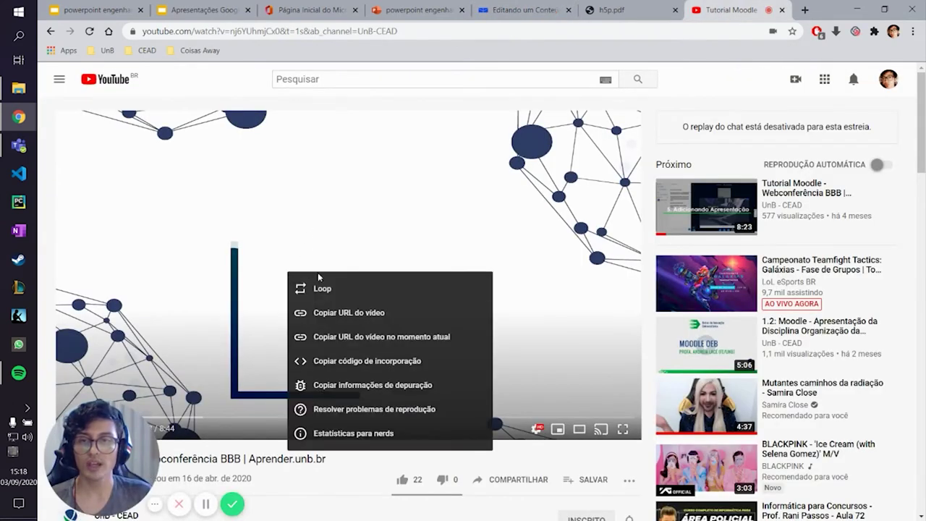
click(350, 317)
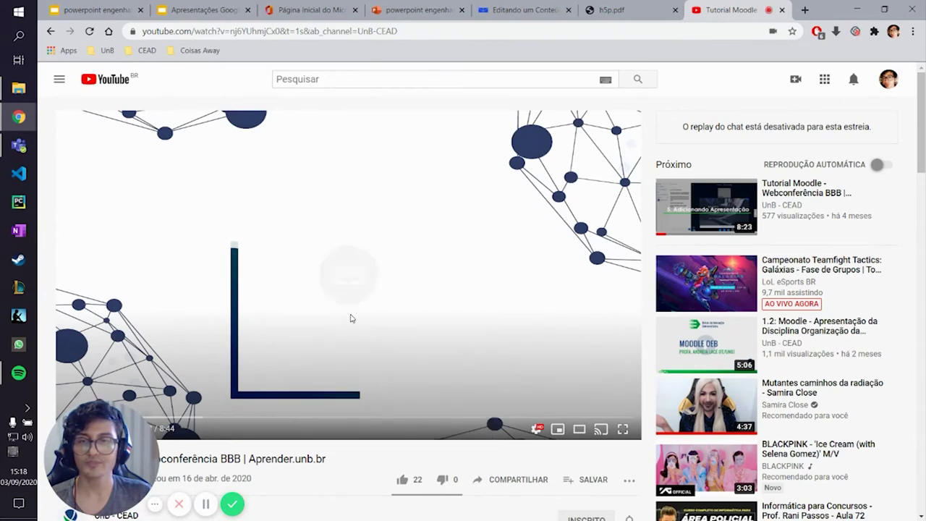
click(505, 12)
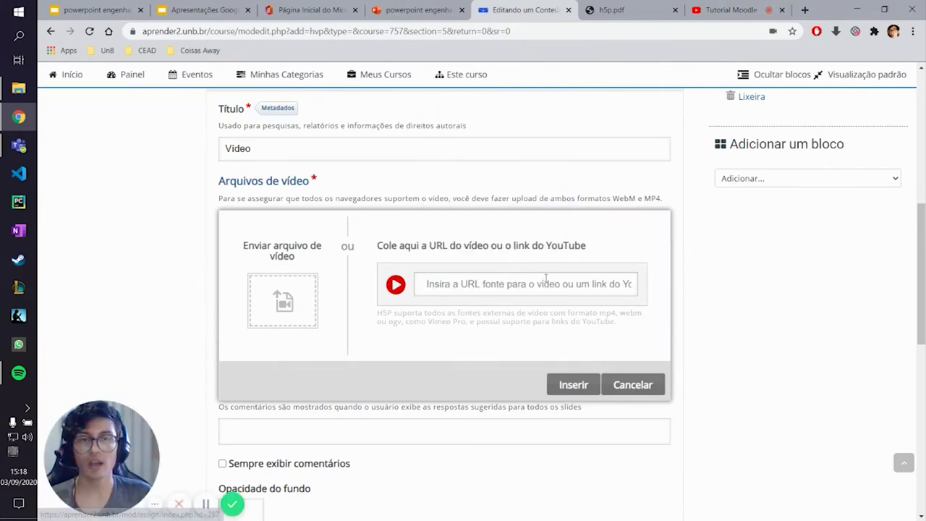
right_click(545, 278)
click(582, 373)
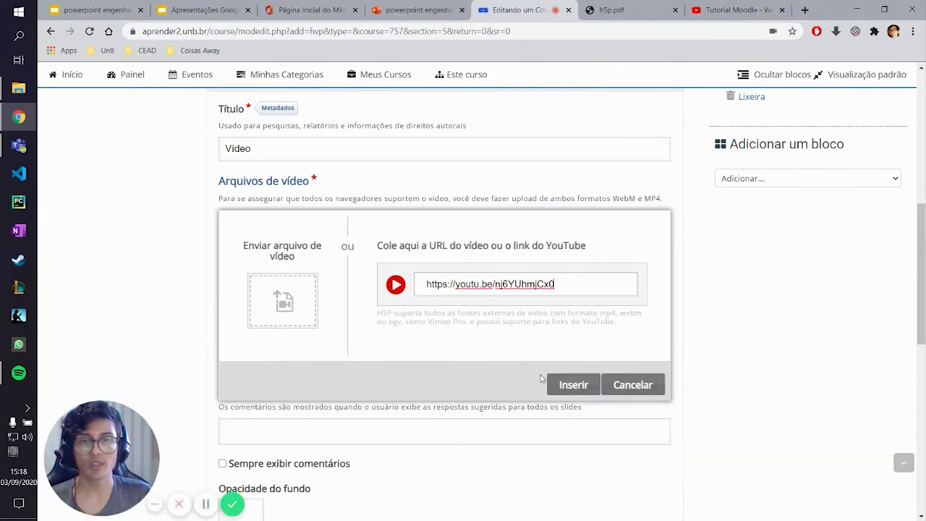
click(562, 385)
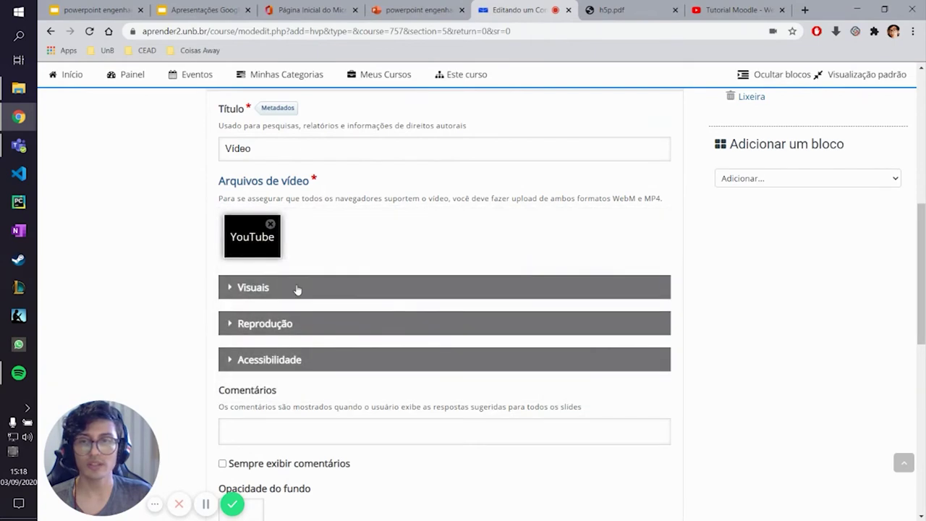
Add the gear picture image6 as the video's poster image in the visual settings.
click(299, 289)
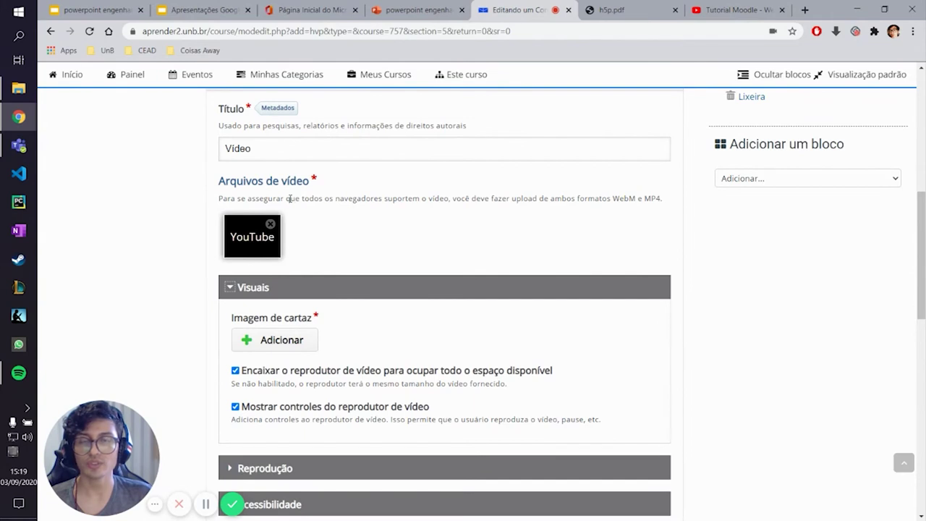
double_click(232, 318)
drag(294, 325, 345, 325)
click(347, 327)
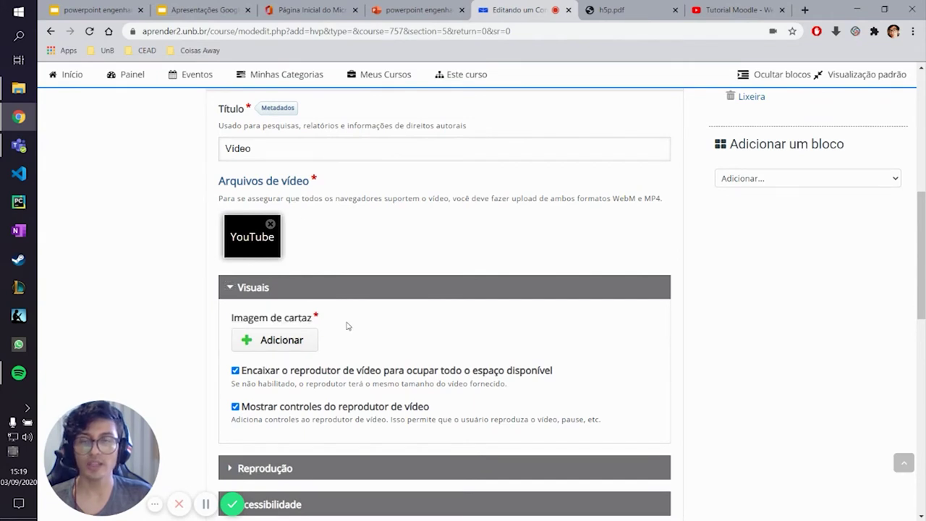
click(265, 344)
click(423, 152)
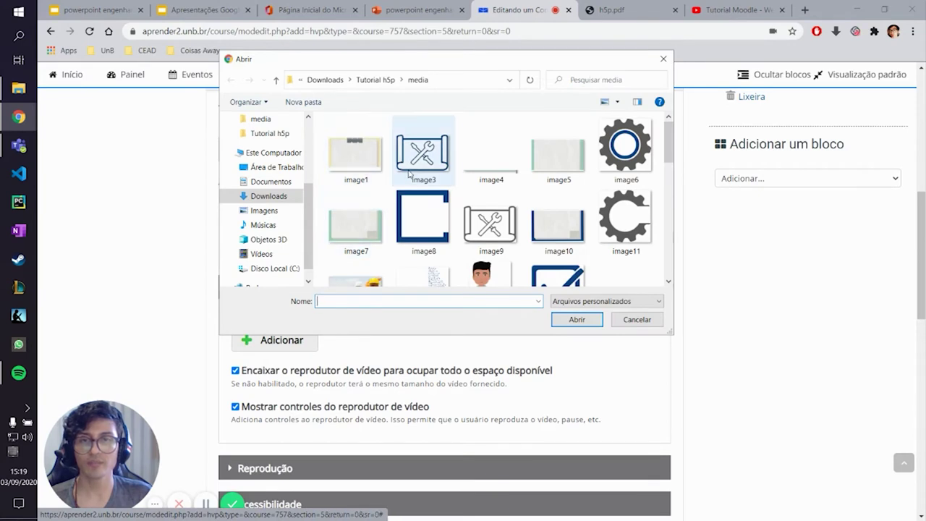
click(631, 151)
double_click(631, 150)
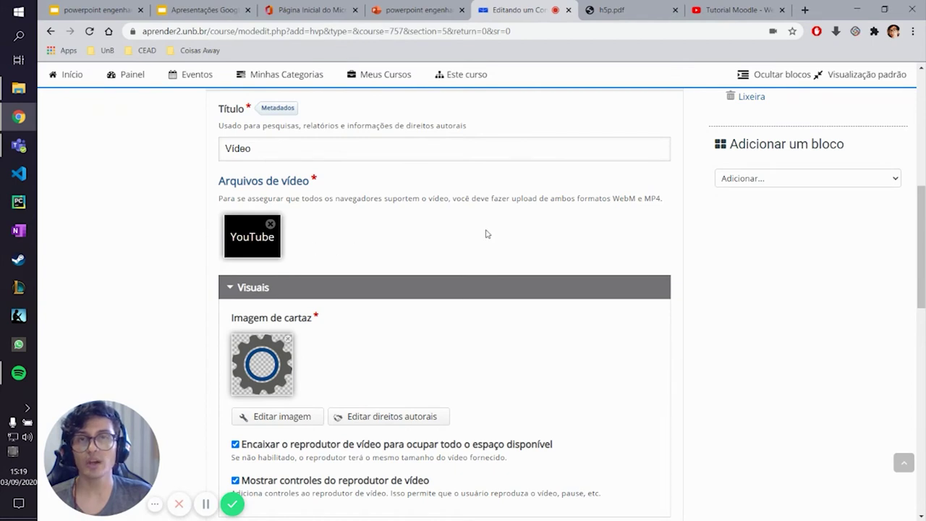
Review the video's visual and playback options, leaving autoplay and loop off, and save the video element.
scroll(452, 289, down, 1)
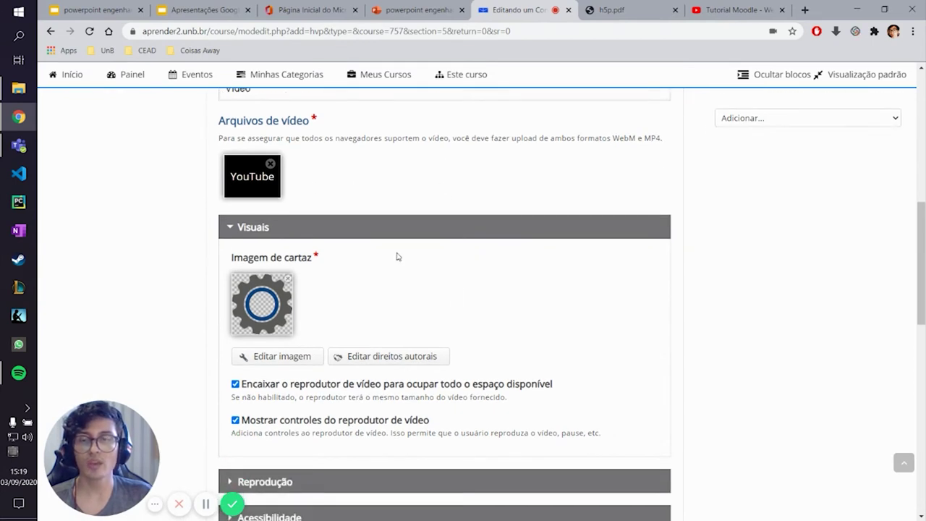
scroll(471, 209, up, 1)
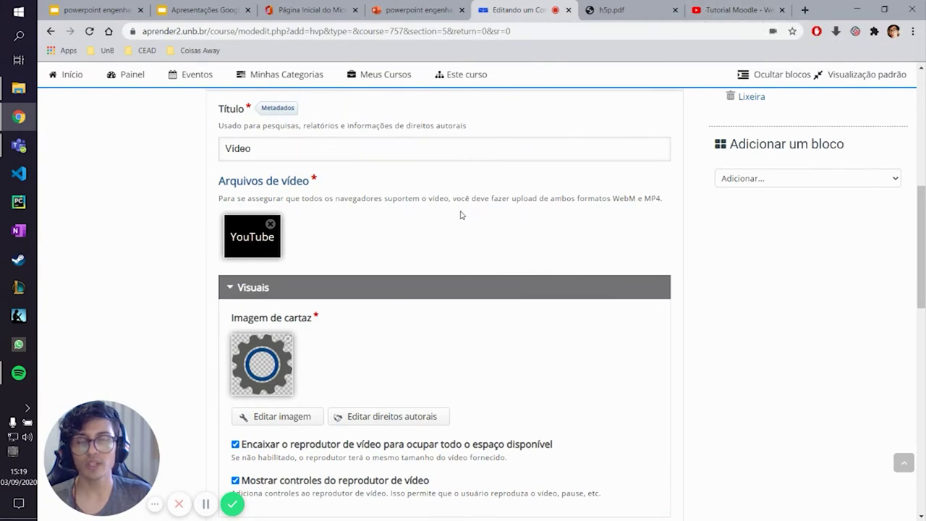
scroll(462, 215, down, 2)
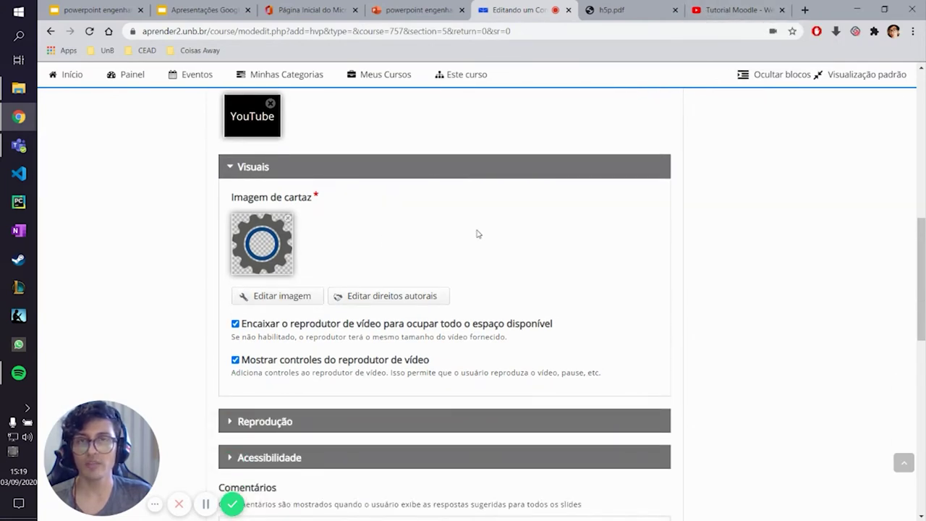
scroll(477, 234, down, 2)
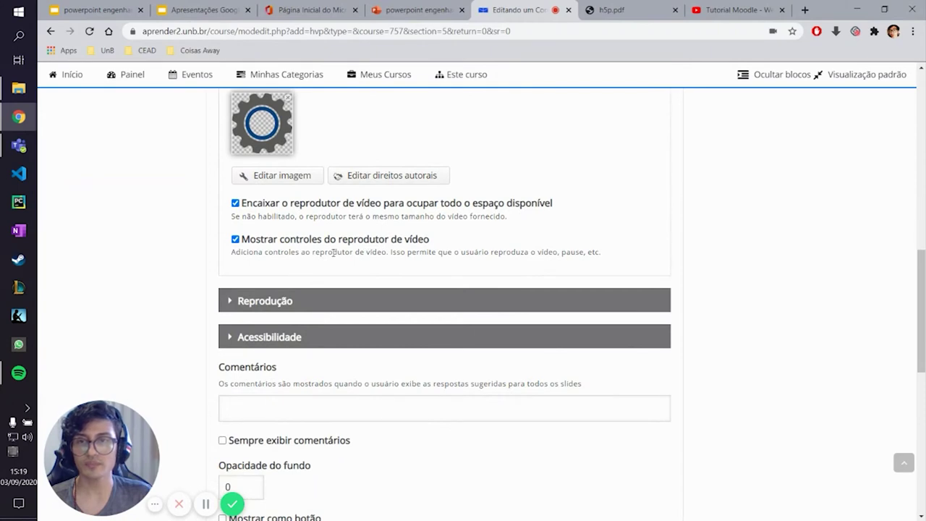
click(265, 301)
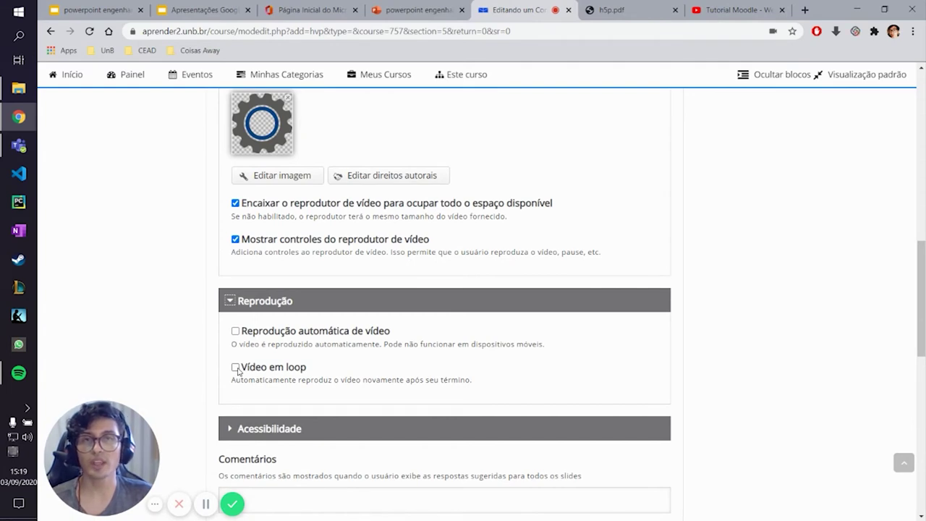
scroll(362, 318, down, 3)
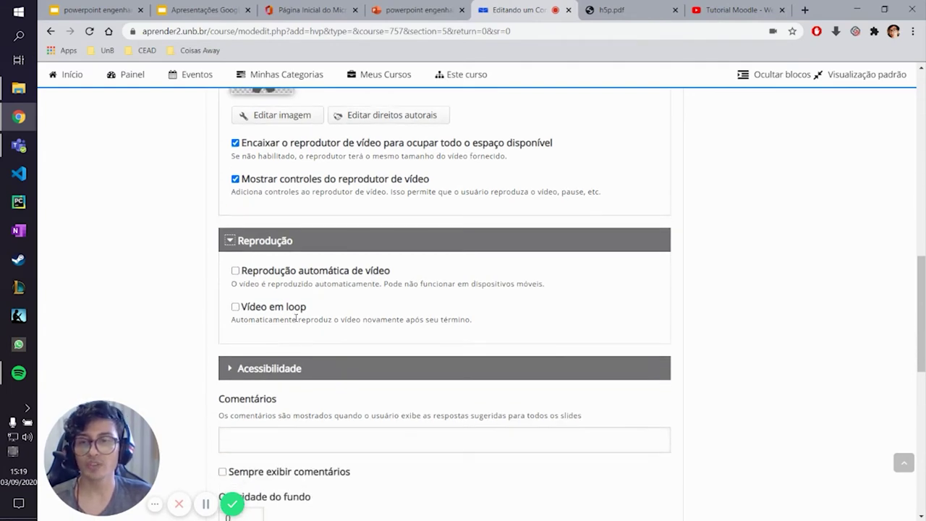
click(226, 413)
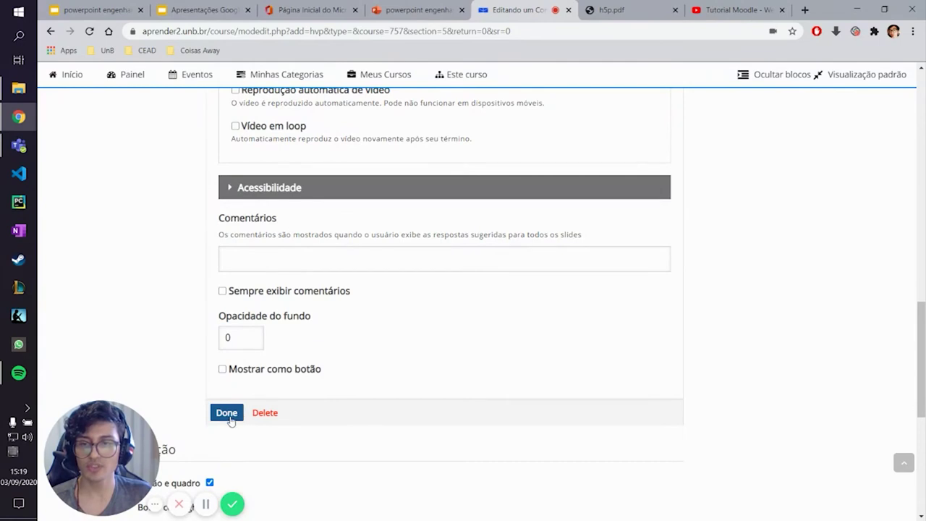
Move the video towards the centre of slide 3 and enlarge it to fill most of the slide's width.
drag(345, 284, 320, 272)
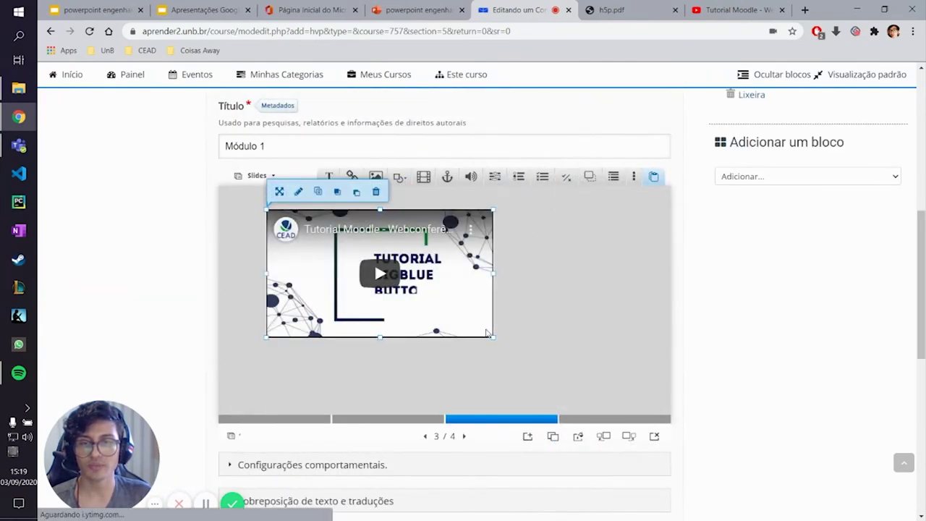
drag(493, 337, 590, 336)
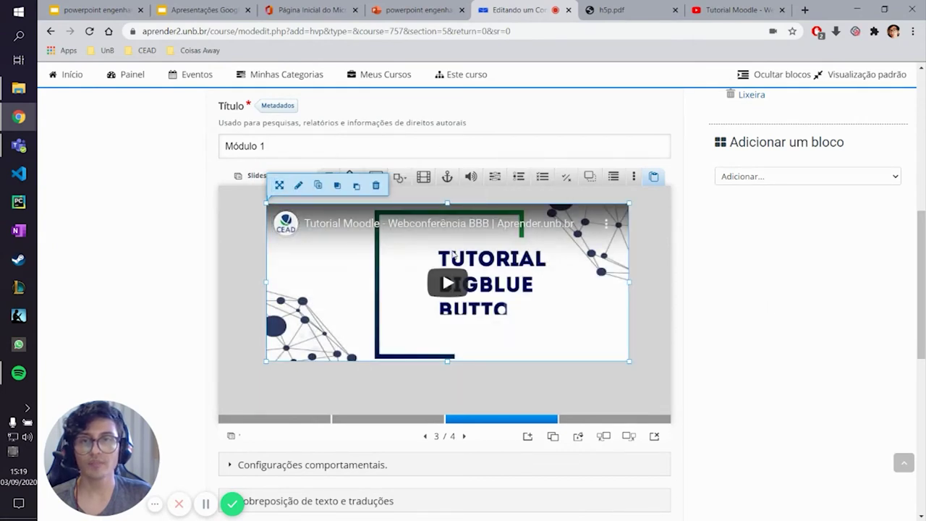
click(409, 199)
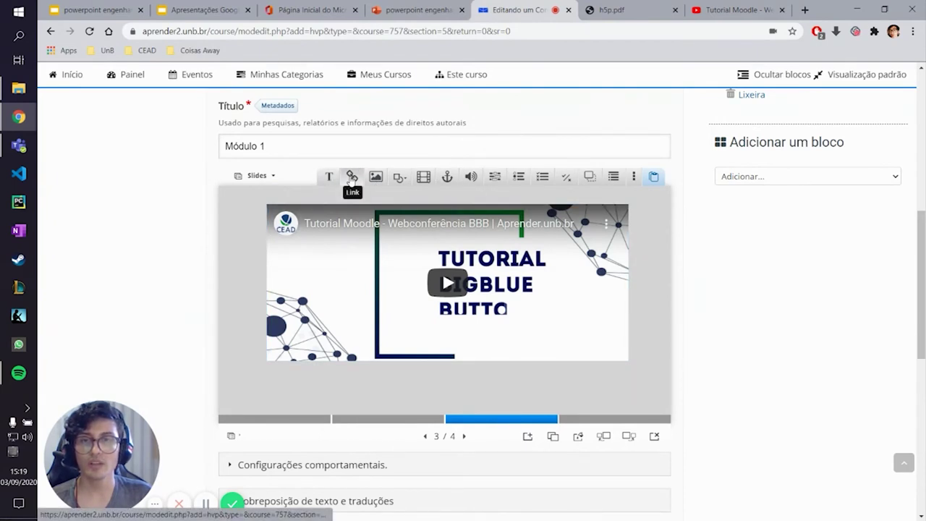
Start a link element titled Site da UnB on slide 3 and open the unb.br website in a new browser tab.
click(352, 178)
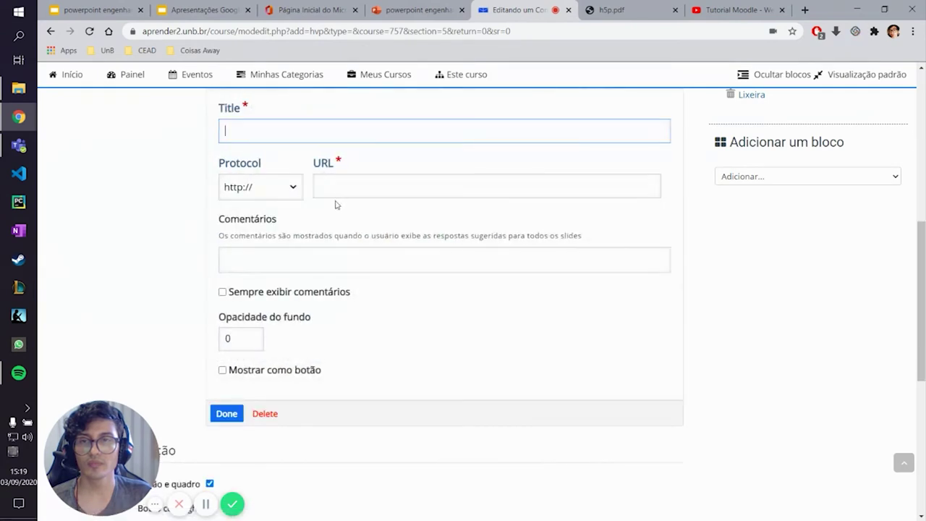
text(Site da UnB)
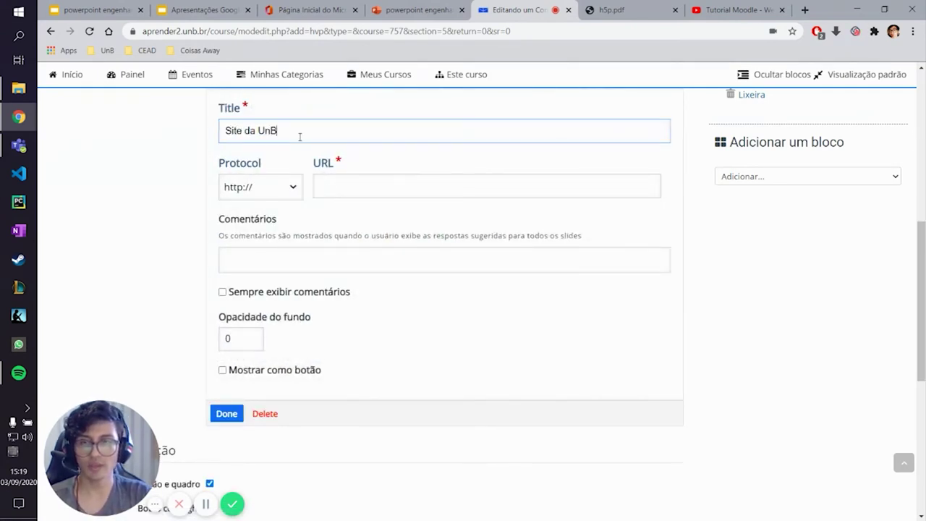
click(805, 10)
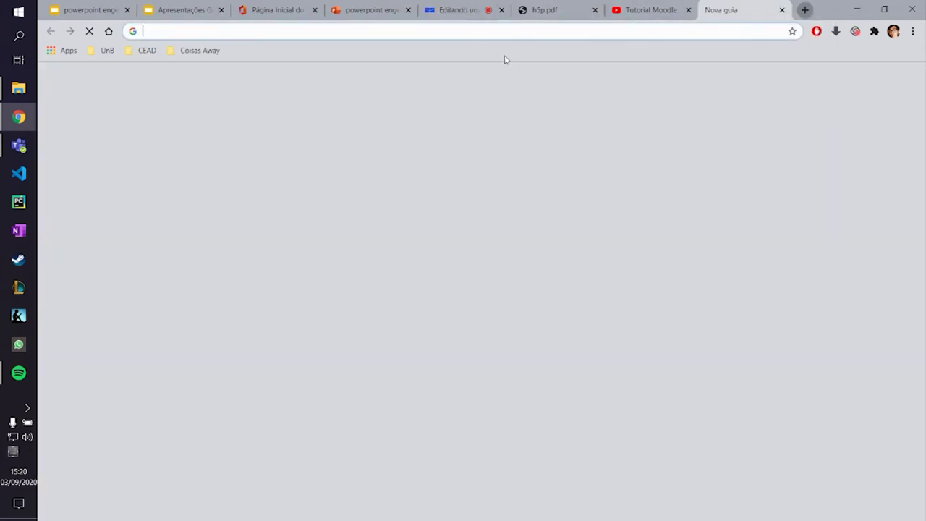
click(483, 34)
text(unb.br)
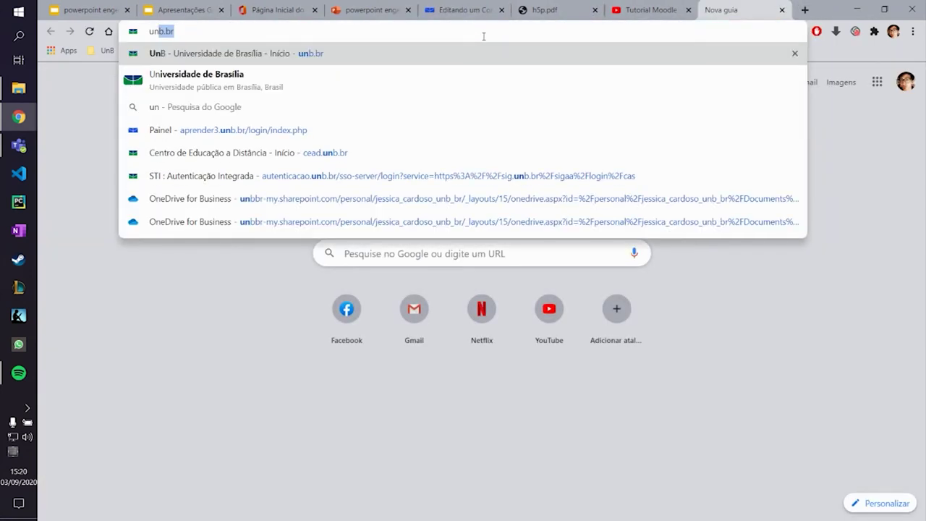
key(Return)
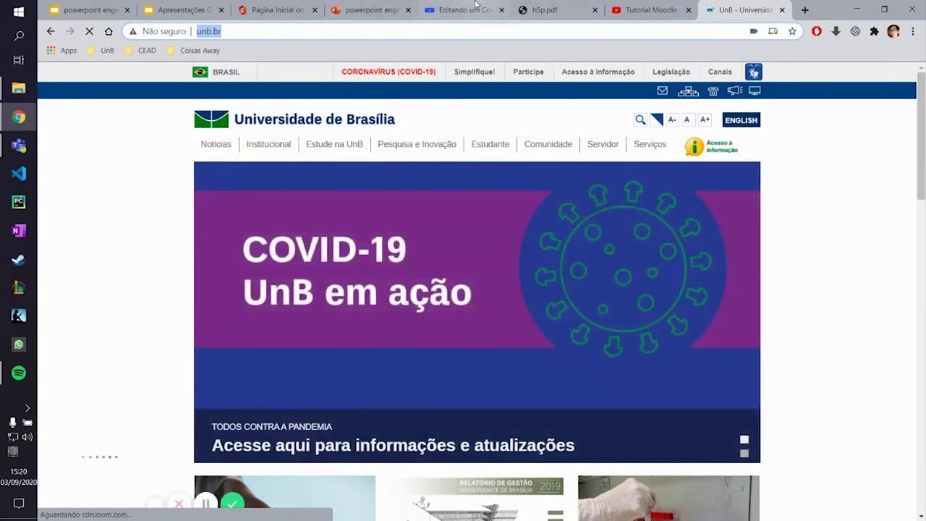
click(463, 10)
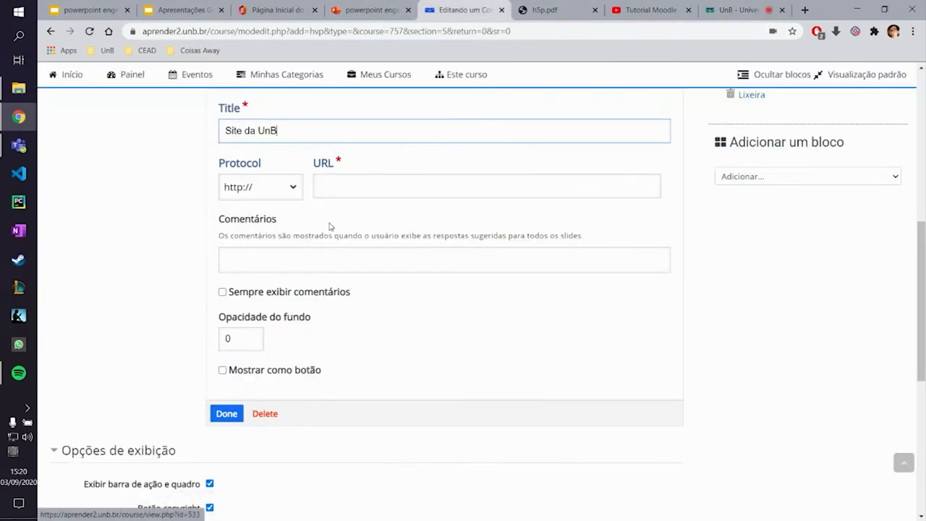
click(370, 186)
text(unb.br/)
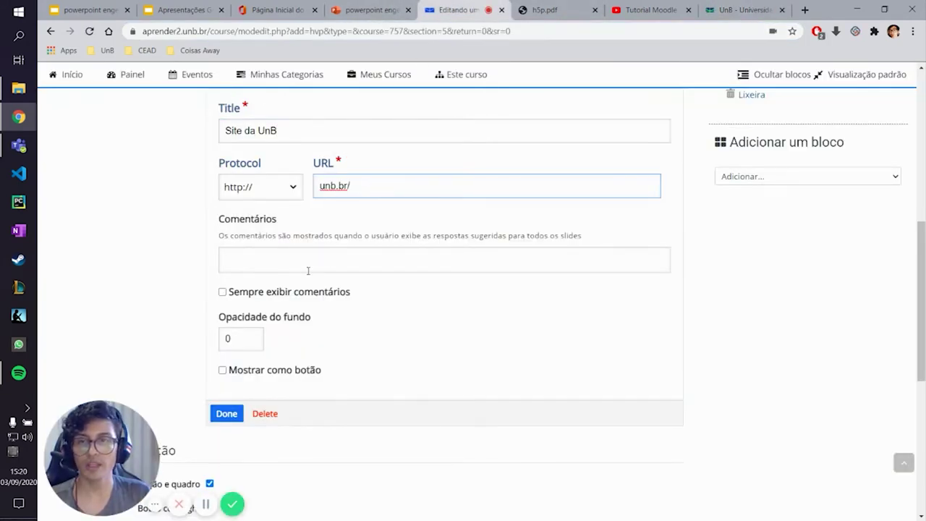
double_click(231, 338)
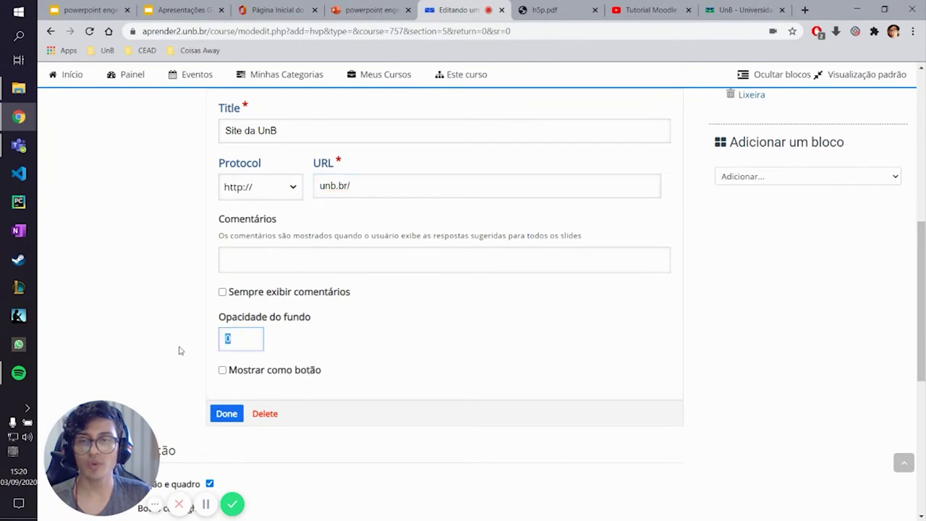
click(225, 415)
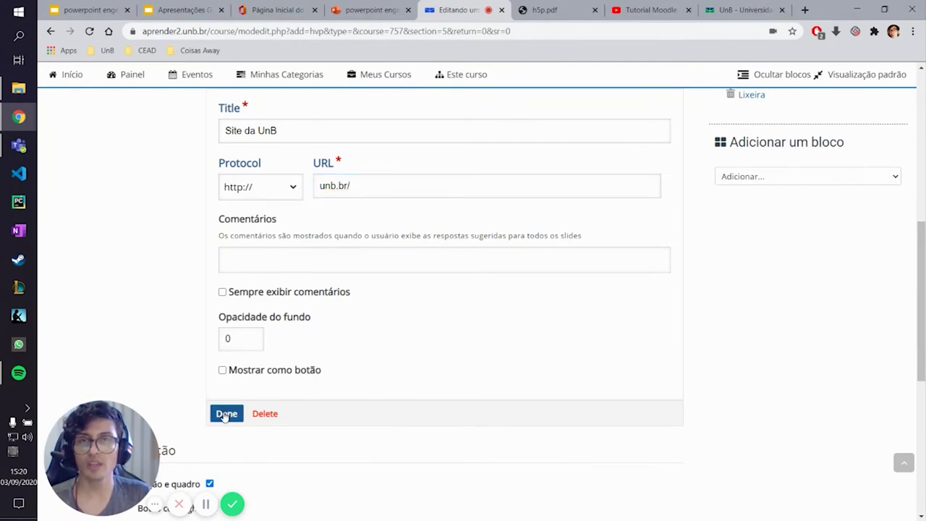
Move the Site da UnB link just below the video's lower-left corner and shrink its frame to fit the space.
drag(439, 393, 363, 461)
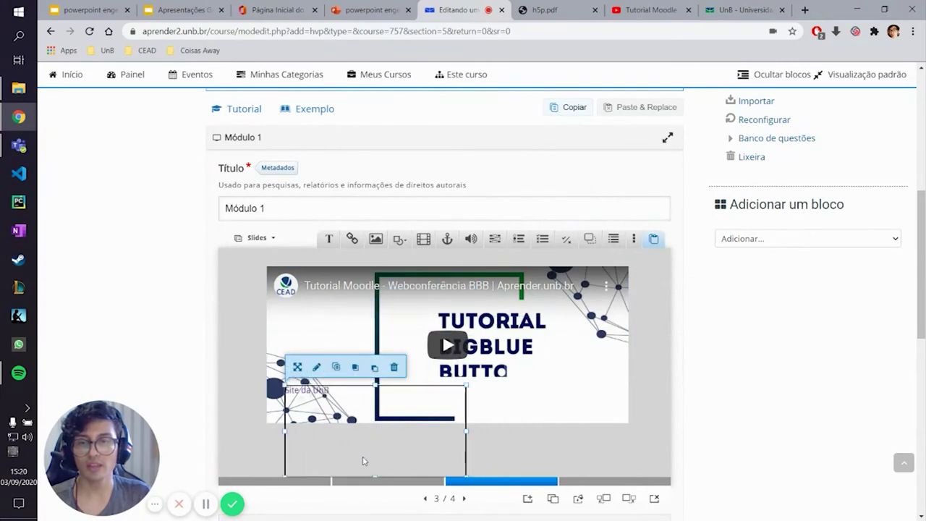
drag(349, 391, 325, 439)
drag(381, 471, 326, 451)
click(453, 451)
scroll(720, 349, down, 1)
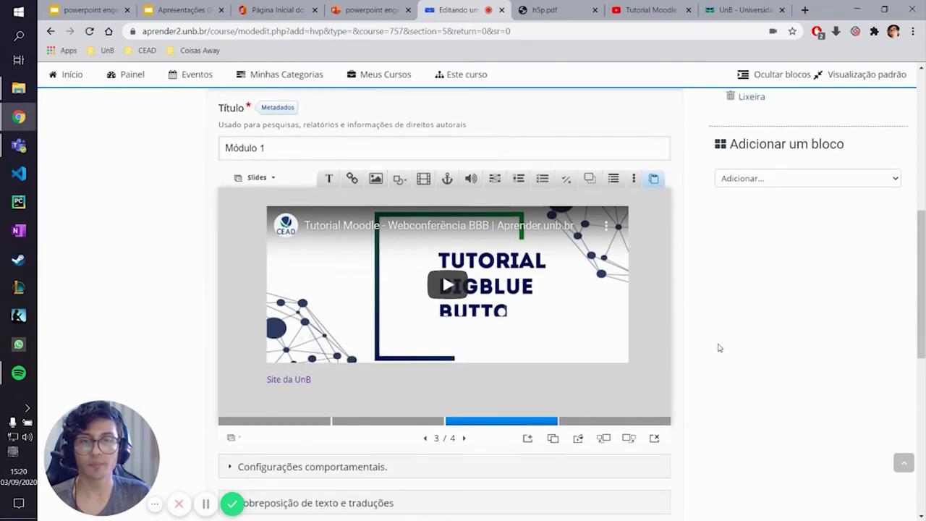
Go to the empty slide 4 and insert a single-choice question set titled Atividade.
click(588, 423)
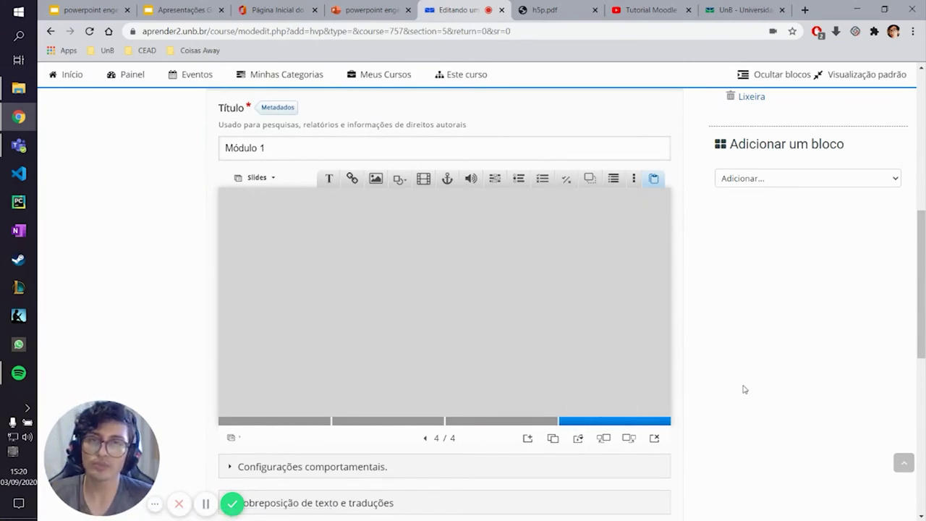
click(420, 422)
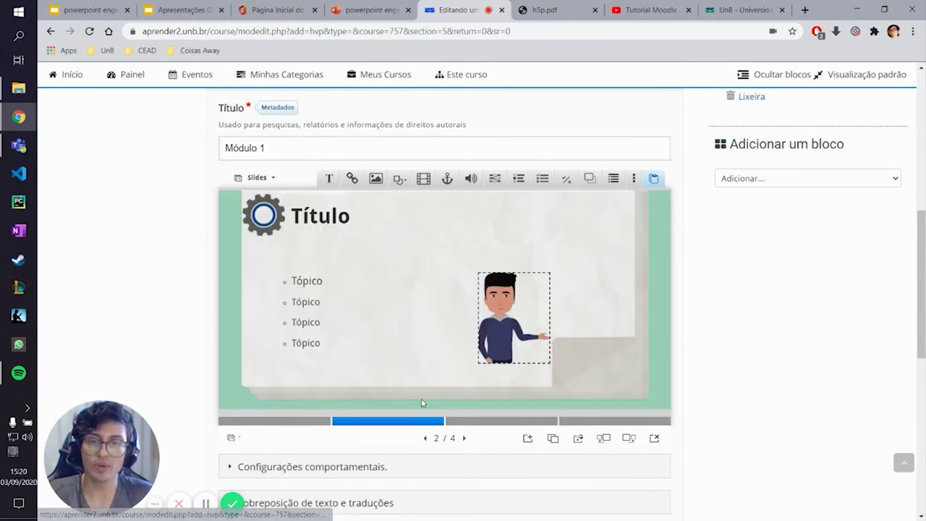
click(595, 418)
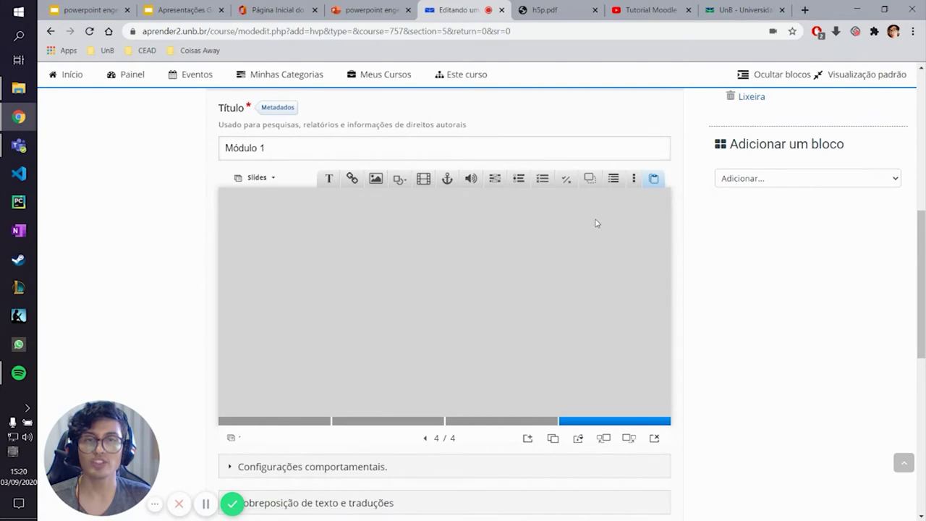
click(635, 181)
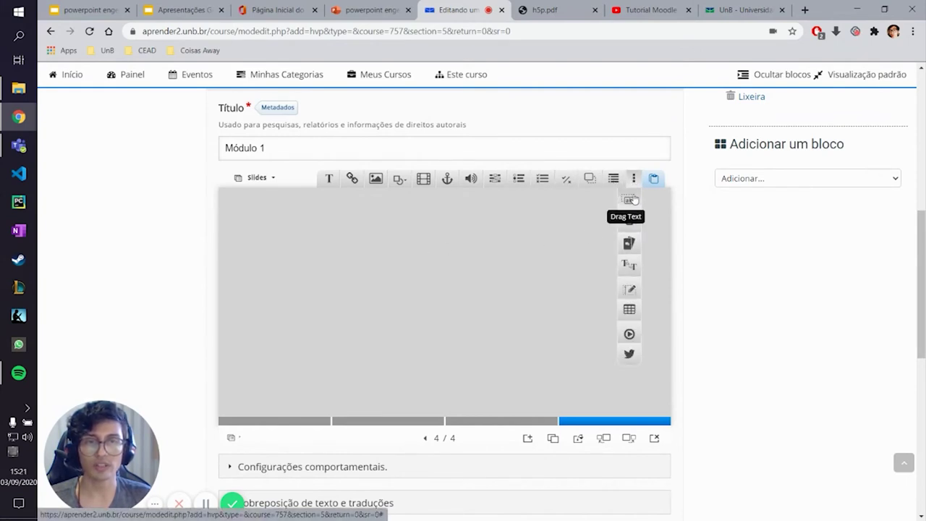
click(518, 181)
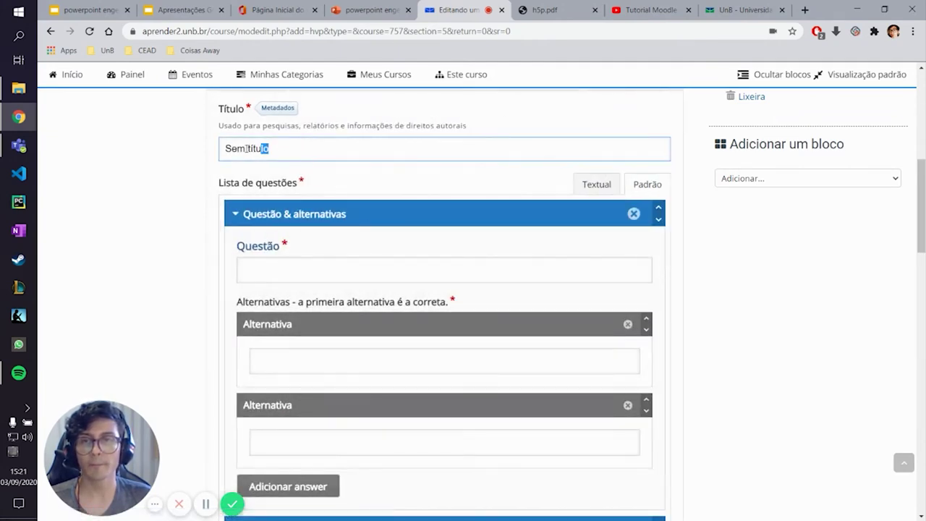
drag(266, 148, 206, 152)
text(Atividade)
scroll(204, 151, up, 2)
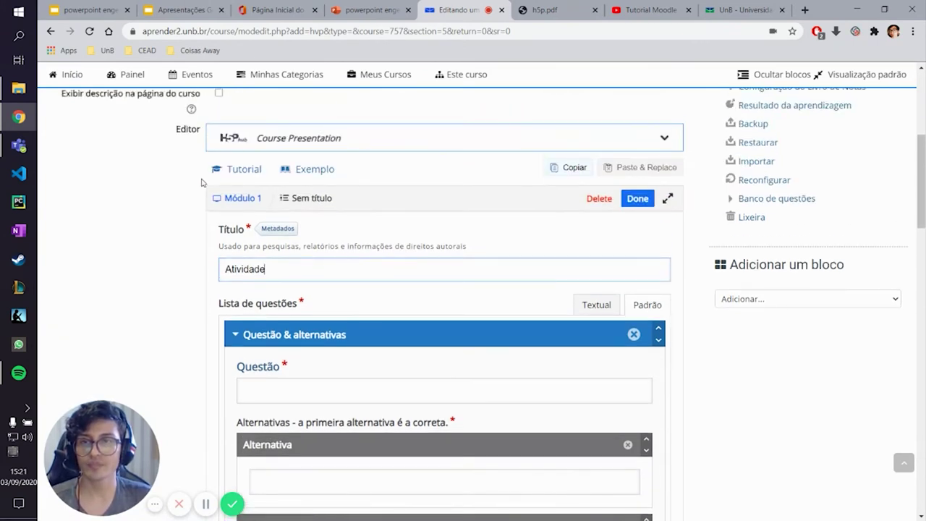
scroll(201, 189, down, 2)
Enter Questão as the first question's text and Certa as its first, correct alternative.
click(260, 270)
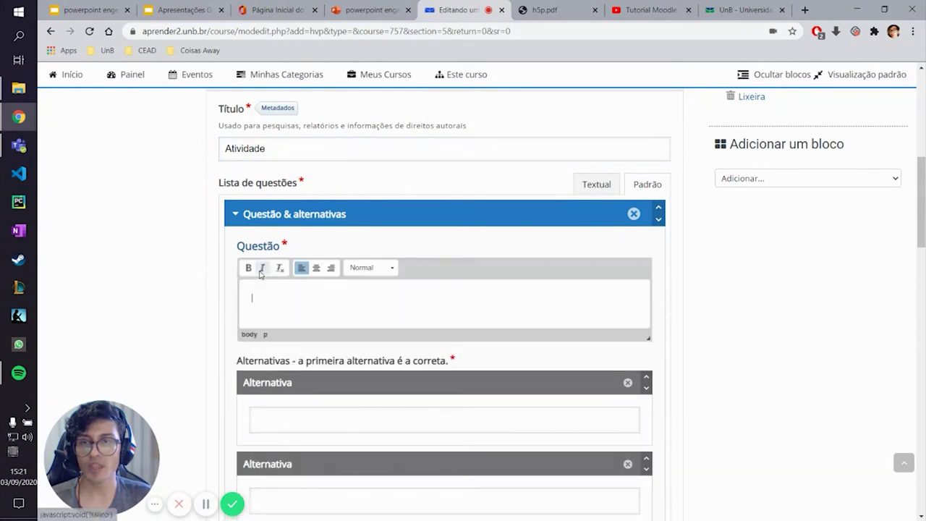
scroll(274, 250, down, 1)
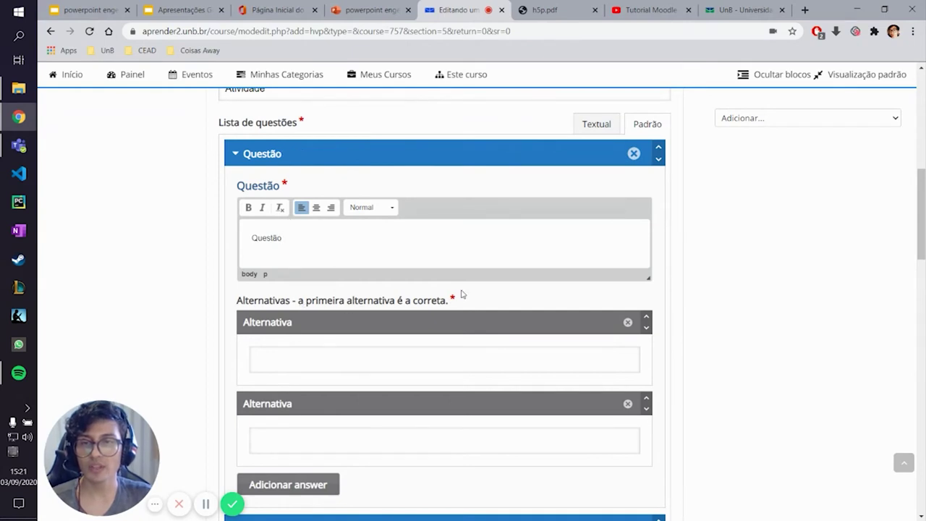
drag(458, 301, 299, 307)
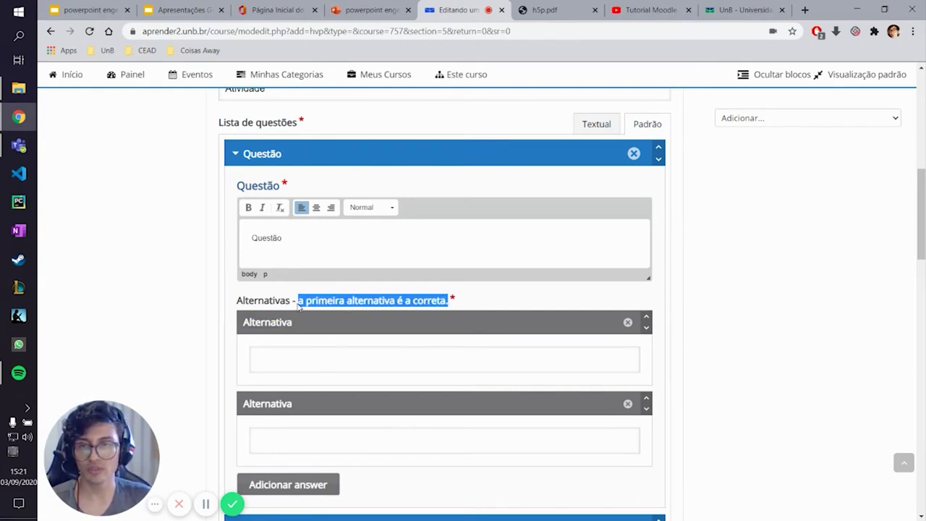
drag(299, 308, 222, 306)
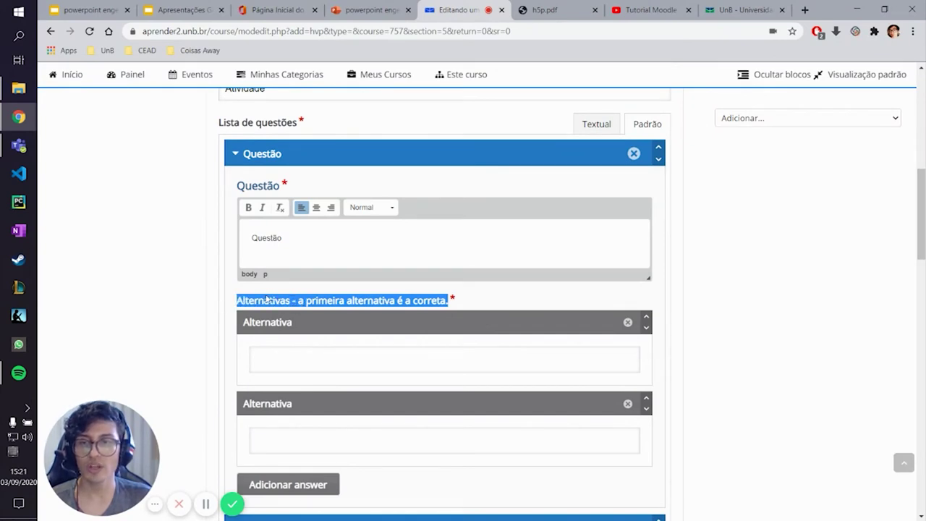
click(304, 300)
click(399, 358)
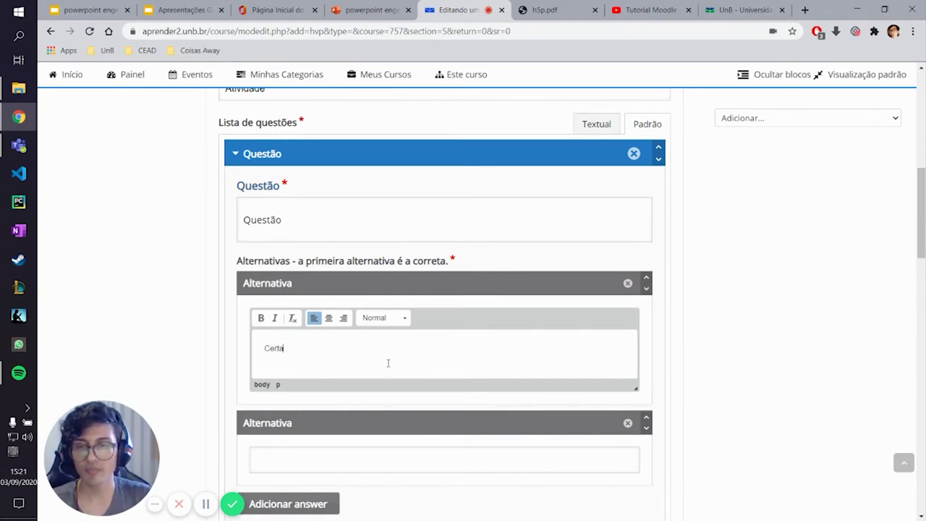
Fill the first question's second alternative with Errada and copy that word.
scroll(389, 384, down, 2)
click(345, 403)
text(Erradas)
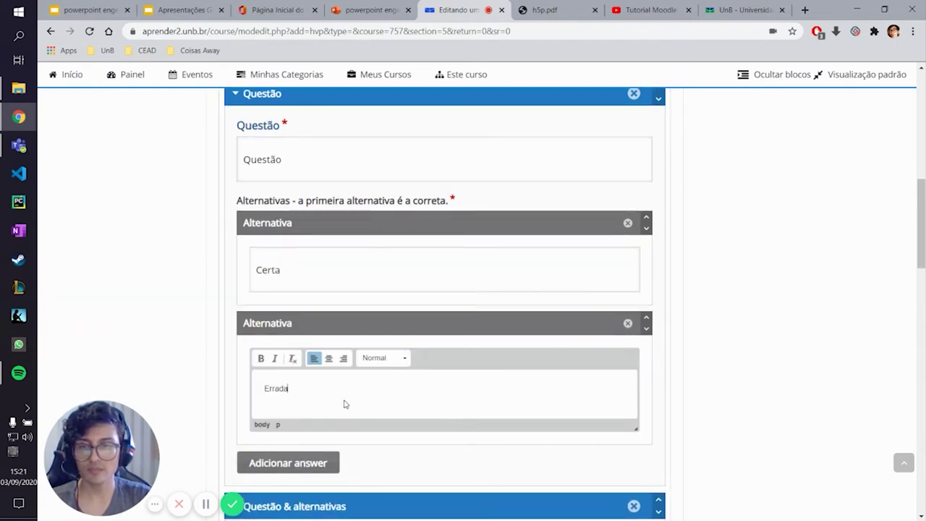
double_click(346, 404)
key(ctrl+c)
scroll(348, 402, down, 4)
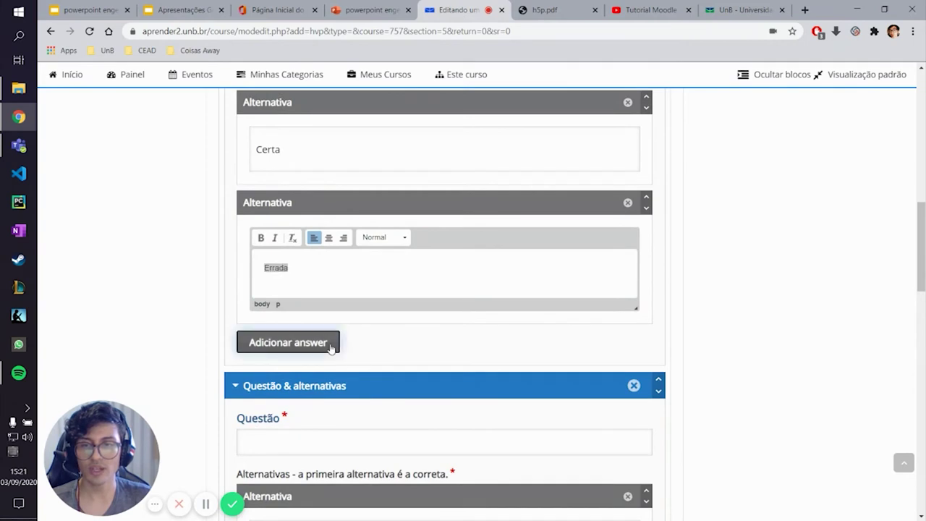
Add further alternatives to the first question and paste Errada into each of them.
click(331, 346)
scroll(319, 384, down, 1)
click(307, 363)
click(312, 333)
key(ctrl+v)
click(295, 419)
key(ctrl+v)
scroll(348, 420, down, 2)
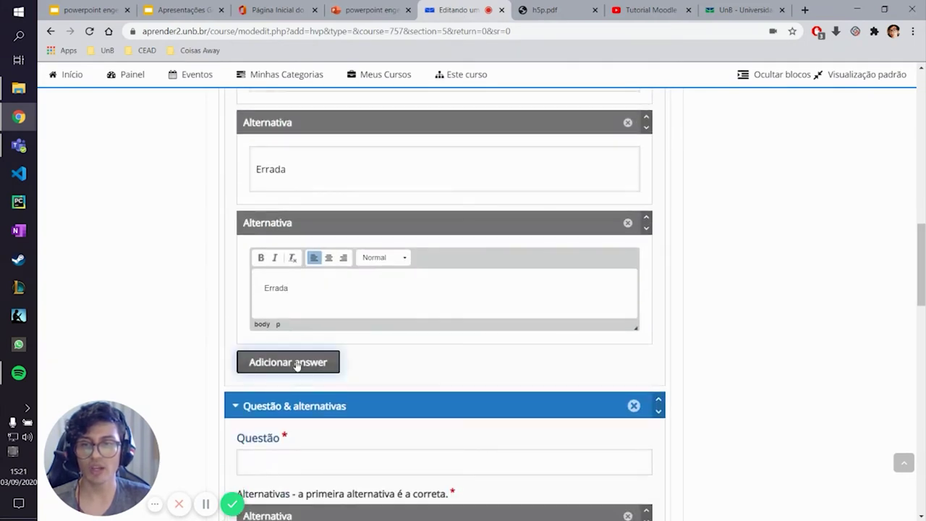
click(321, 366)
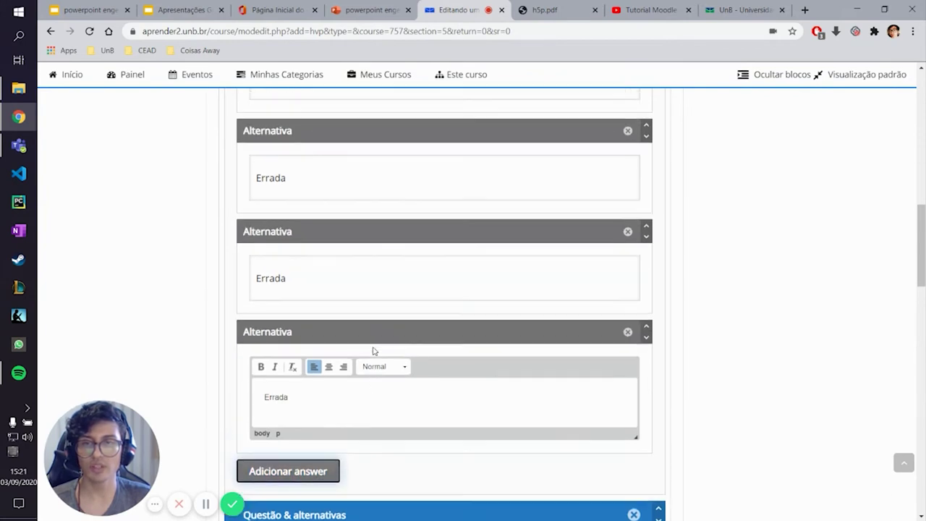
Enter Questão 2 as the second question's text and Certa as its first, correct alternative.
scroll(308, 250, down, 6)
scroll(297, 244, up, 1)
scroll(340, 265, down, 7)
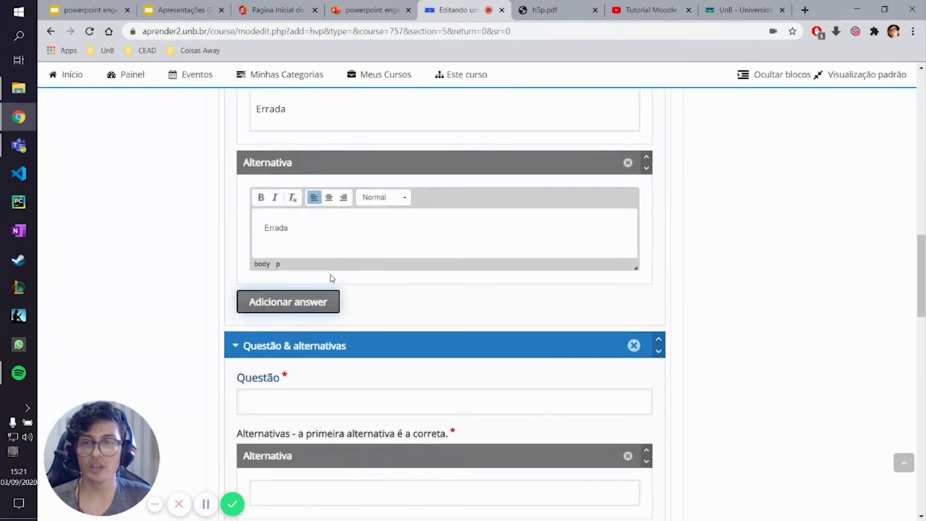
click(266, 286)
text(Questão 2)
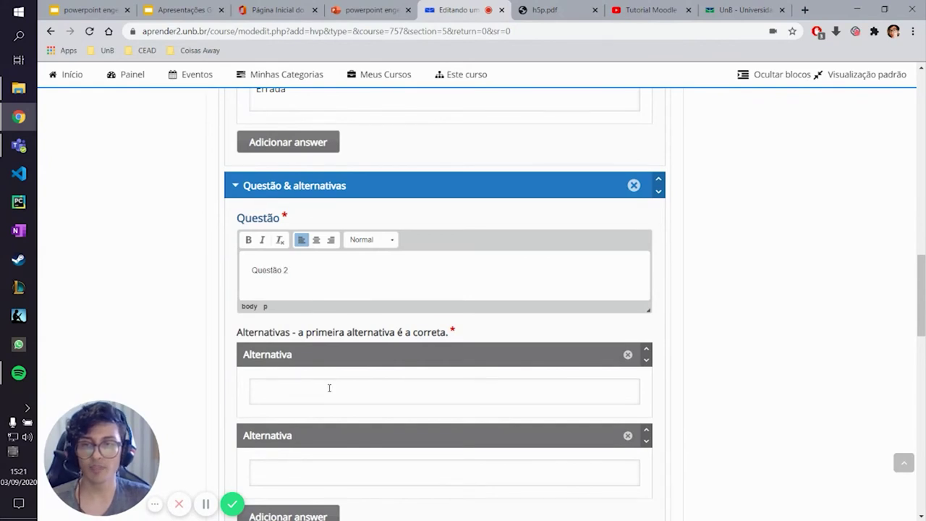
click(330, 389)
text(Certa)
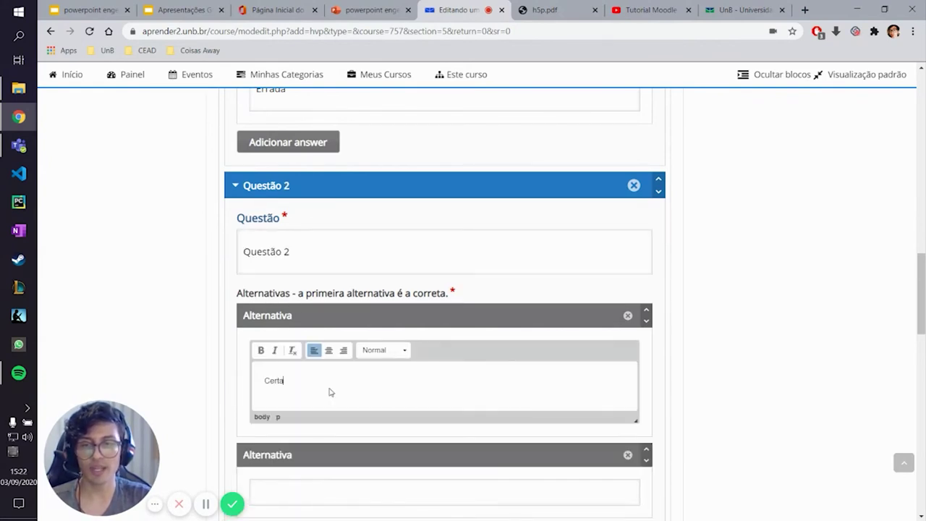
drag(300, 292, 413, 293)
click(480, 296)
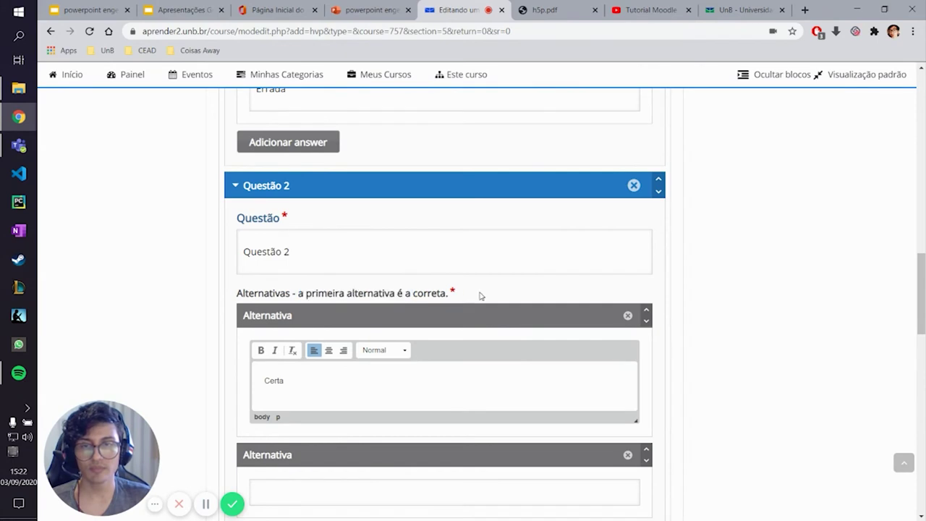
Fill the second alternative of Questão 2 with Errada and add two more alternatives with the same text.
scroll(480, 296, down, 2)
click(299, 364)
text(Errada)
scroll(340, 390, down, 2)
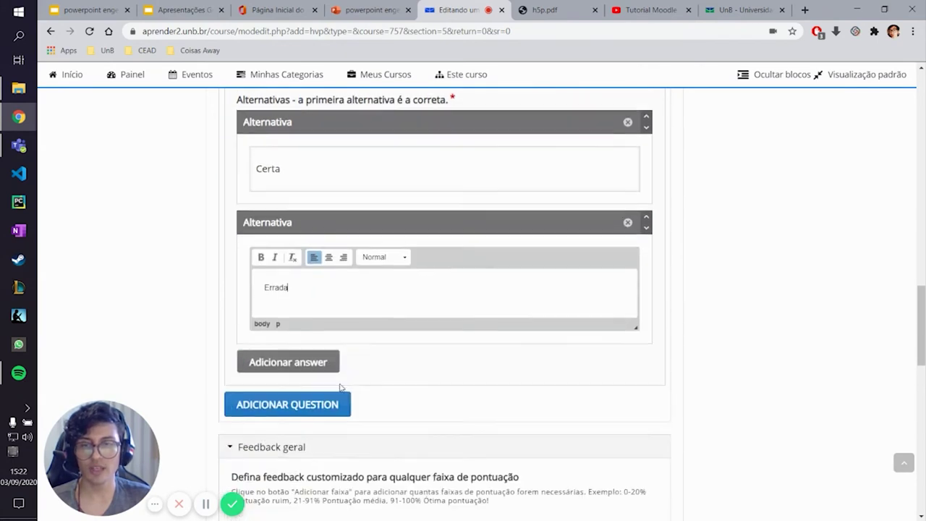
click(289, 314)
click(303, 346)
text(Errada)
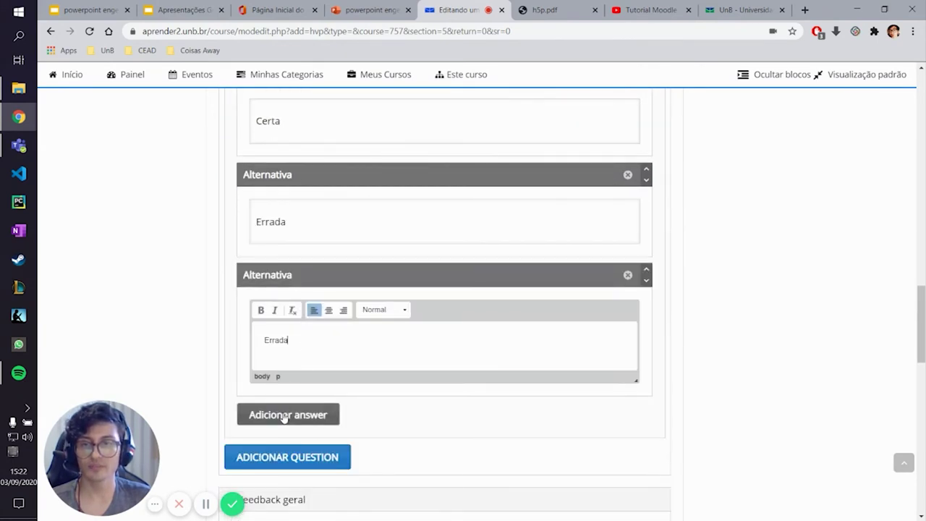
click(289, 415)
click(291, 443)
text(Errada)
scroll(693, 357, down, 2)
Enter Passou as the overall feedback for the single 0–100 % score range.
scroll(692, 357, down, 4)
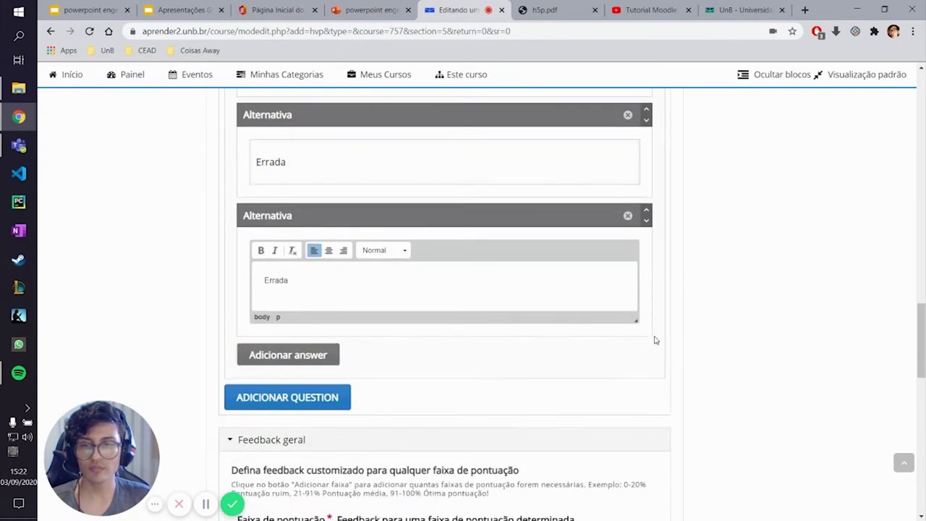
scroll(277, 253, up, 2)
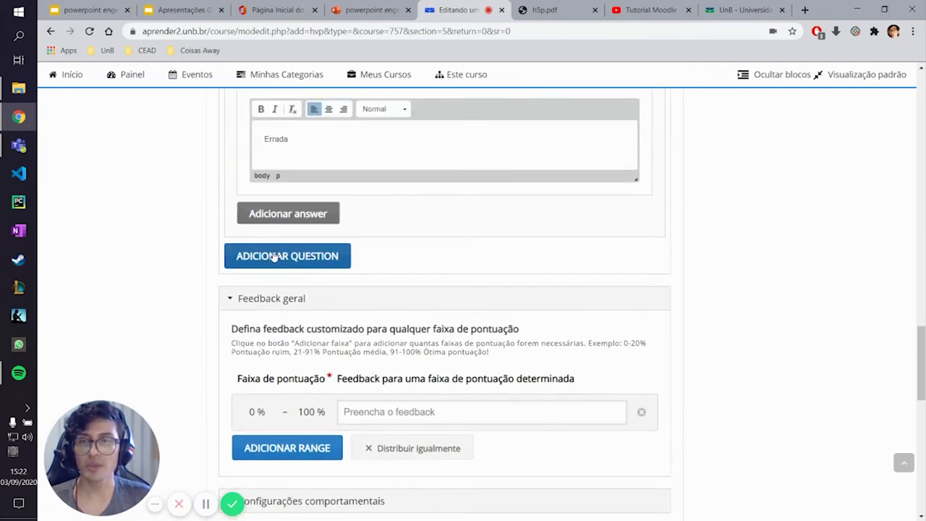
scroll(327, 262, down, 2)
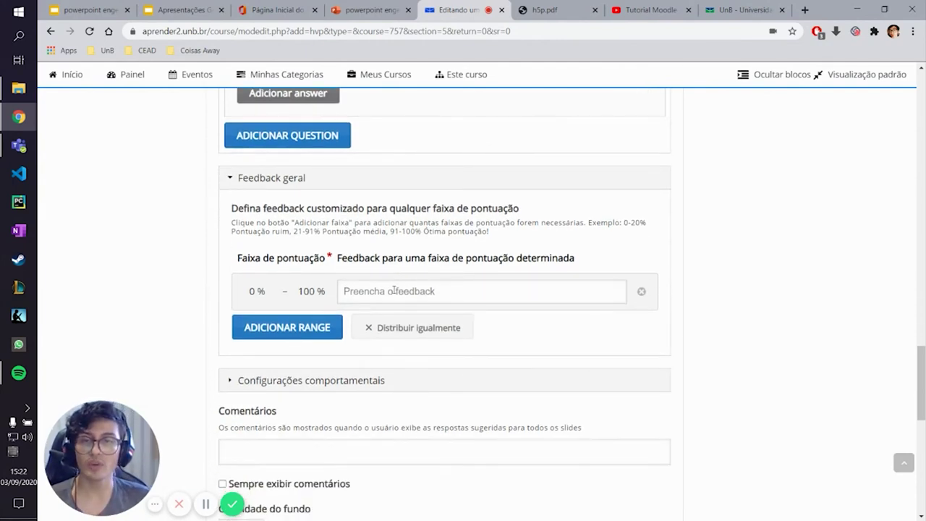
drag(250, 292, 333, 294)
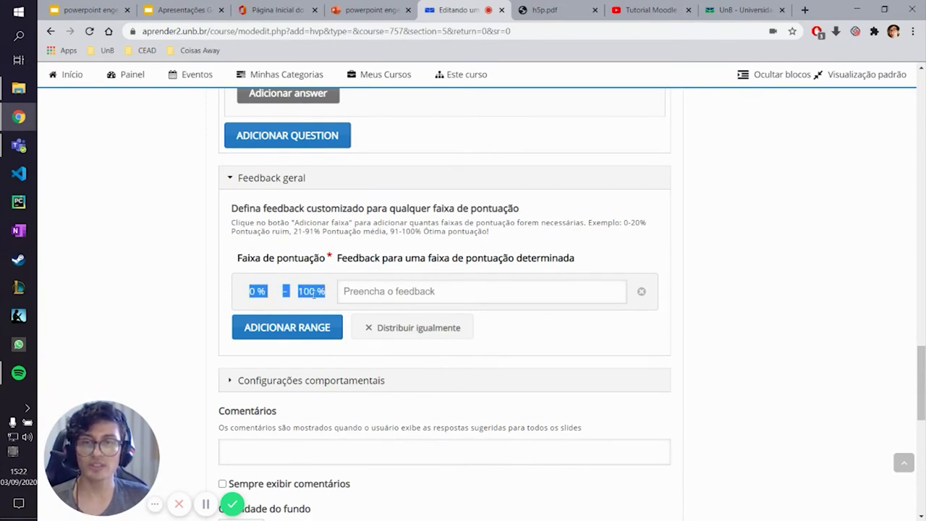
click(371, 292)
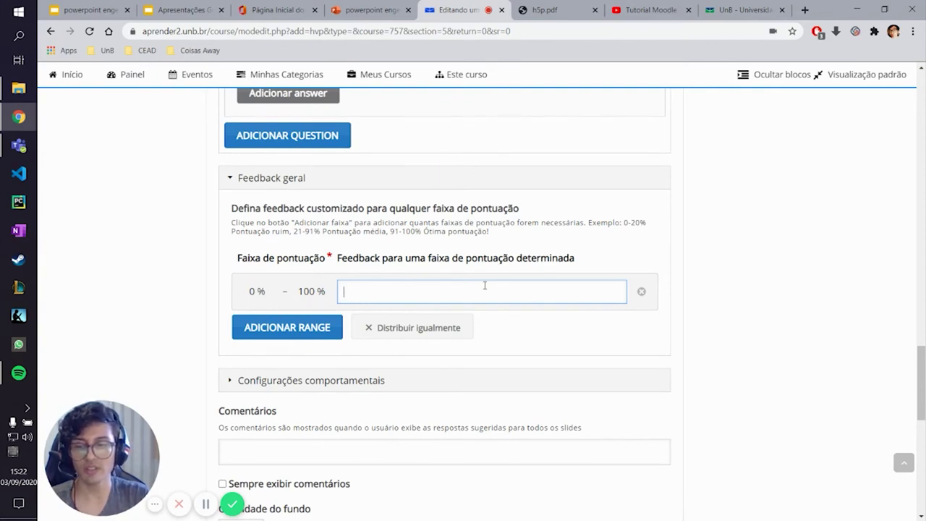
text(Passou)
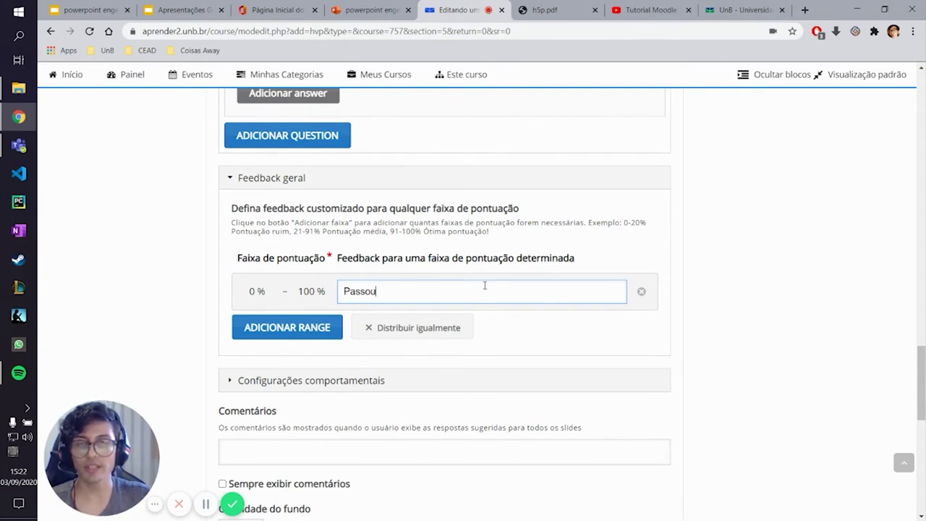
Add a second score range, end the first range at 49 %, and set its feedback to Reprovou.
click(322, 333)
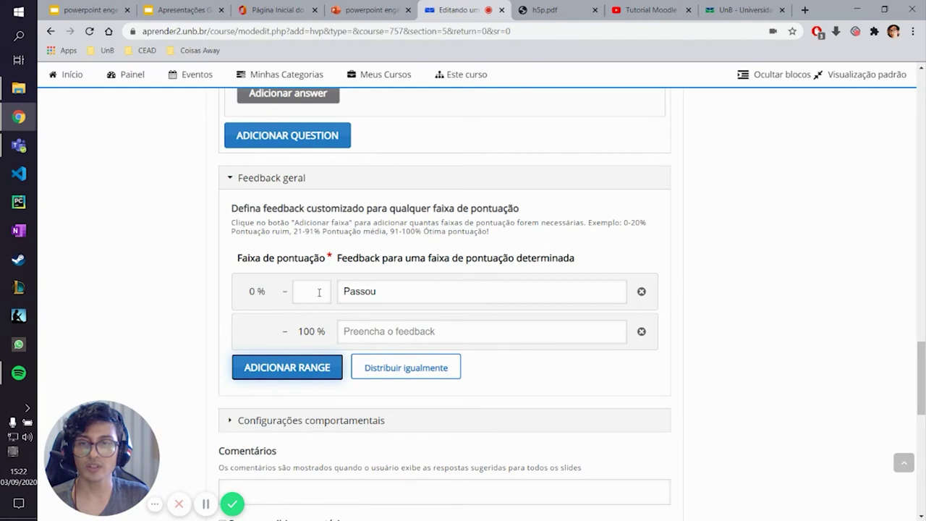
click(311, 291)
text(49)
key(Tab)
text(Reprovo)
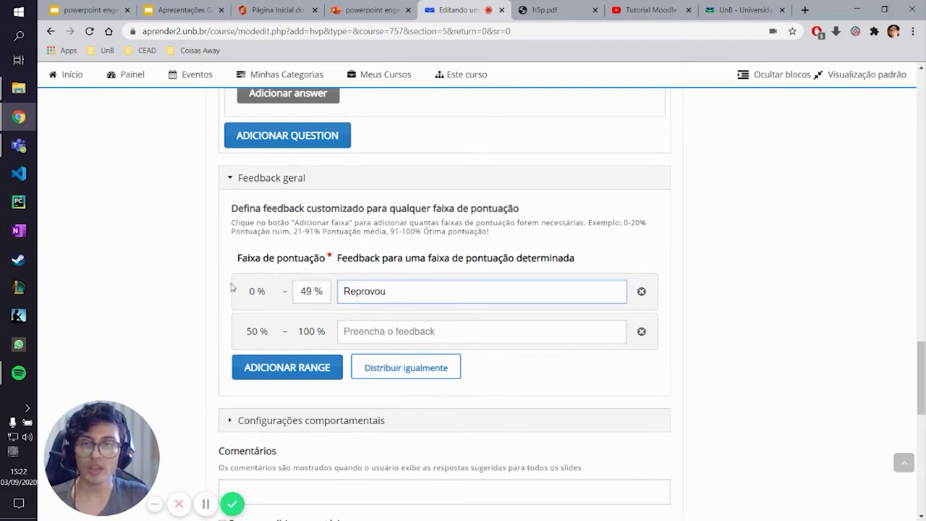
Set the feedback for the 50–100 % score range to Passou.
drag(246, 331, 261, 333)
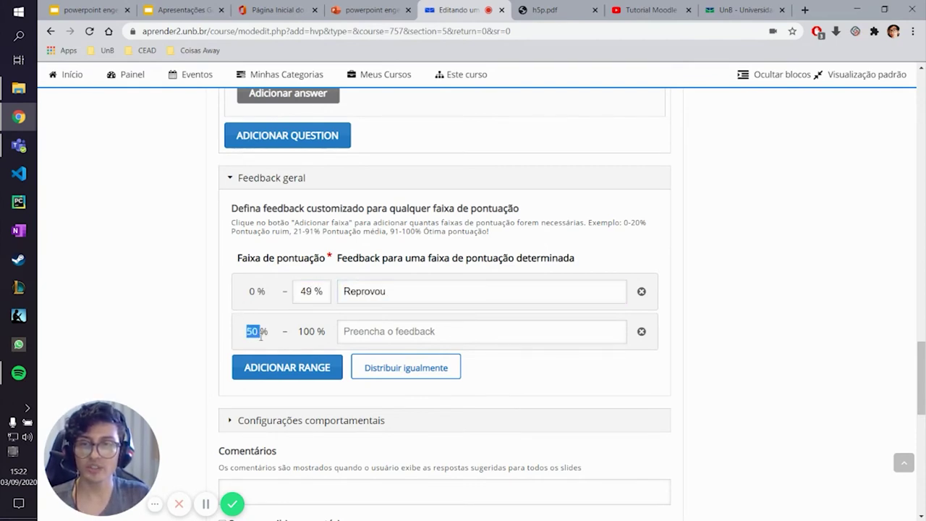
click(367, 333)
text(Passp)
scroll(330, 288, down, 3)
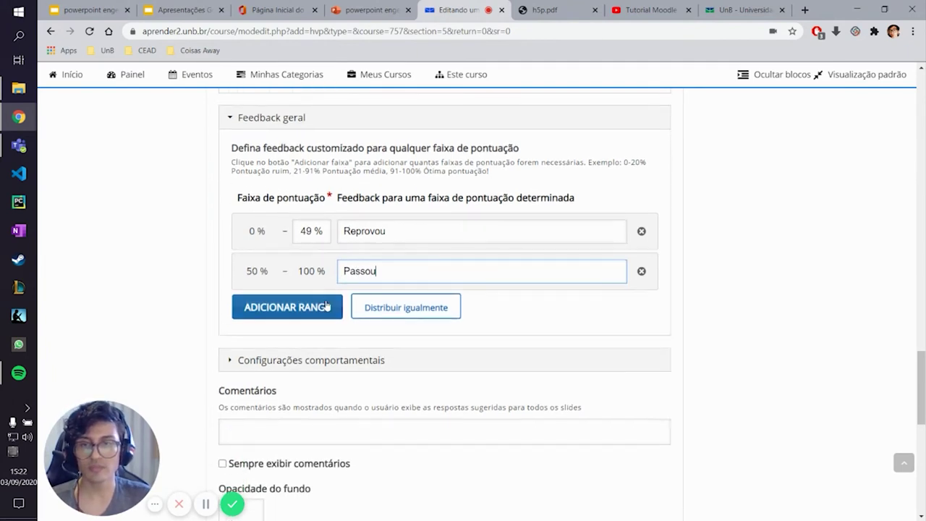
click(325, 284)
scroll(338, 283, down, 1)
scroll(426, 259, up, 1)
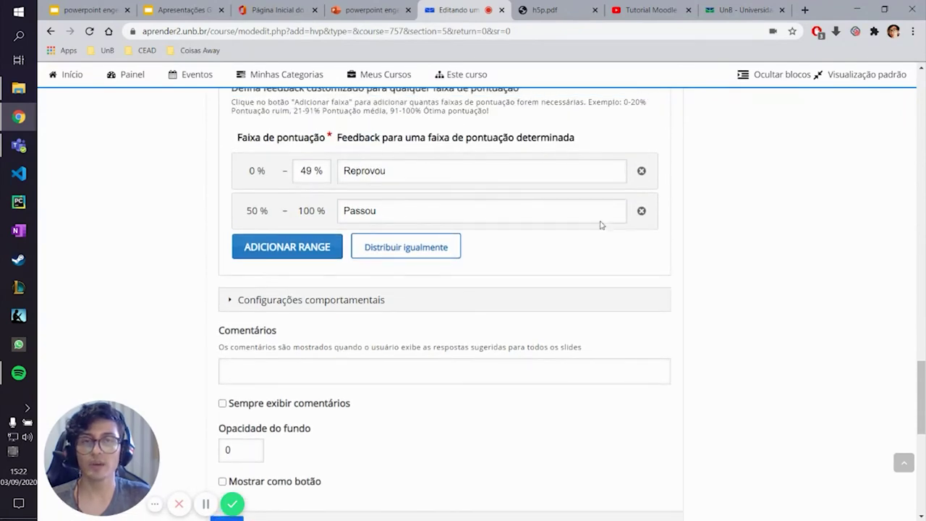
scroll(515, 143, up, 1)
scroll(492, 181, up, 8)
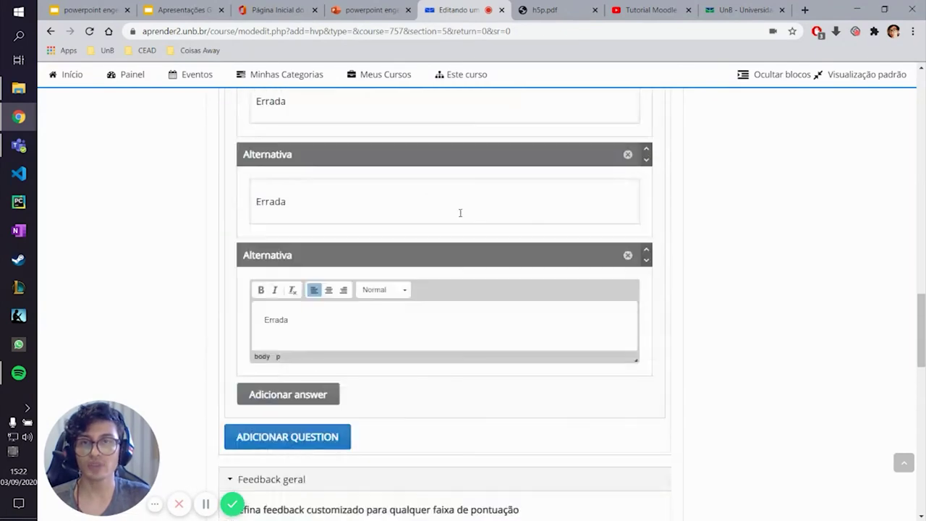
scroll(433, 332, down, 5)
scroll(433, 332, down, 4)
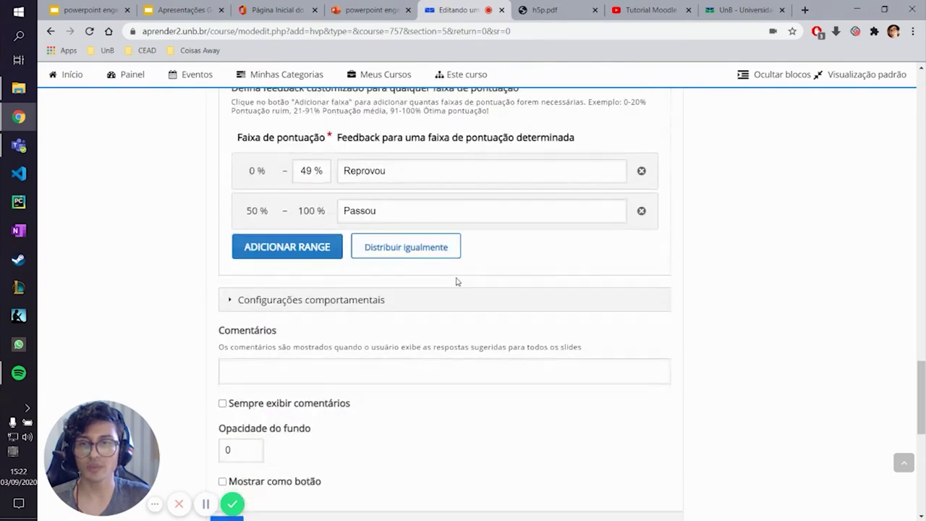
Disable the Tentar novamente and Mostrar solução buttons in the question set's behavioural settings.
click(318, 301)
scroll(340, 299, down, 3)
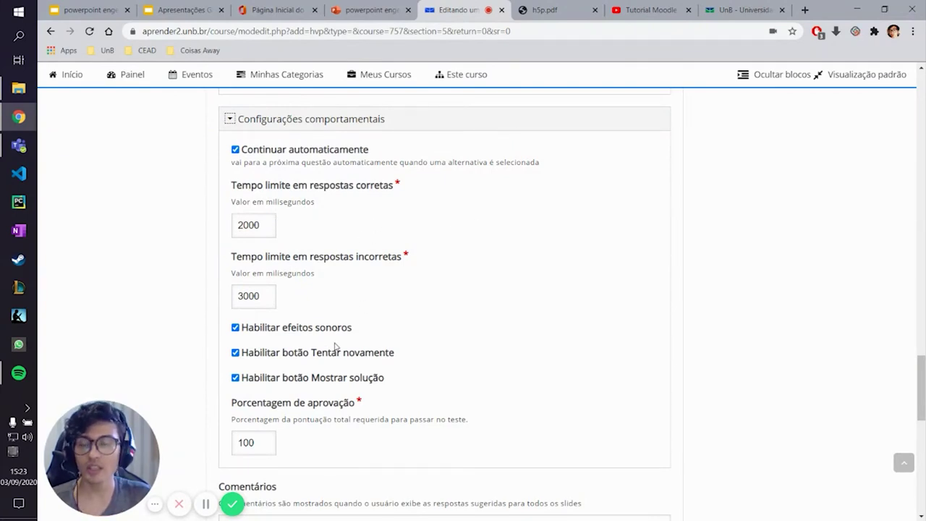
scroll(333, 325, down, 1)
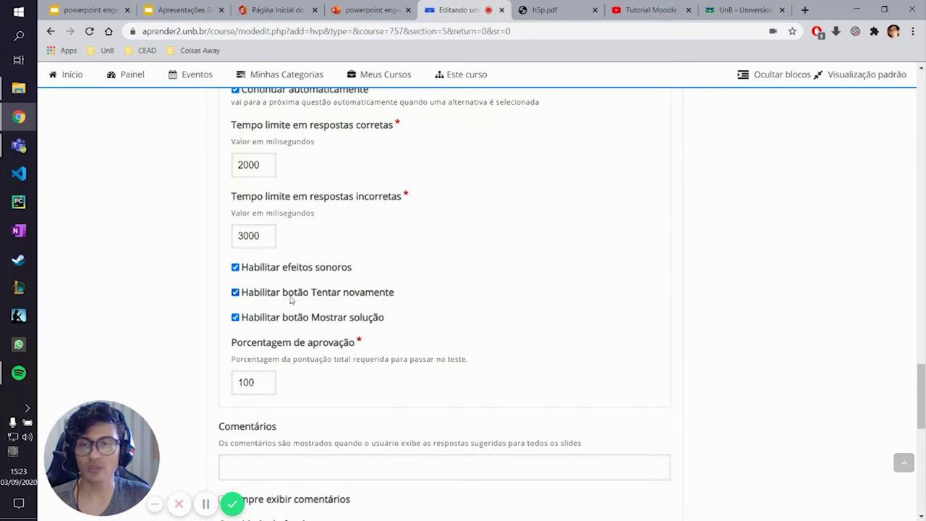
click(340, 295)
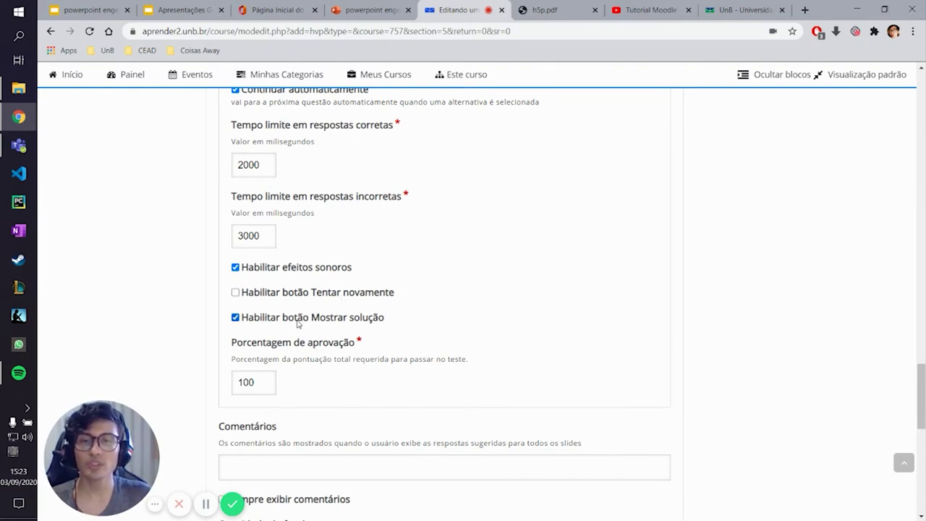
scroll(395, 303, down, 3)
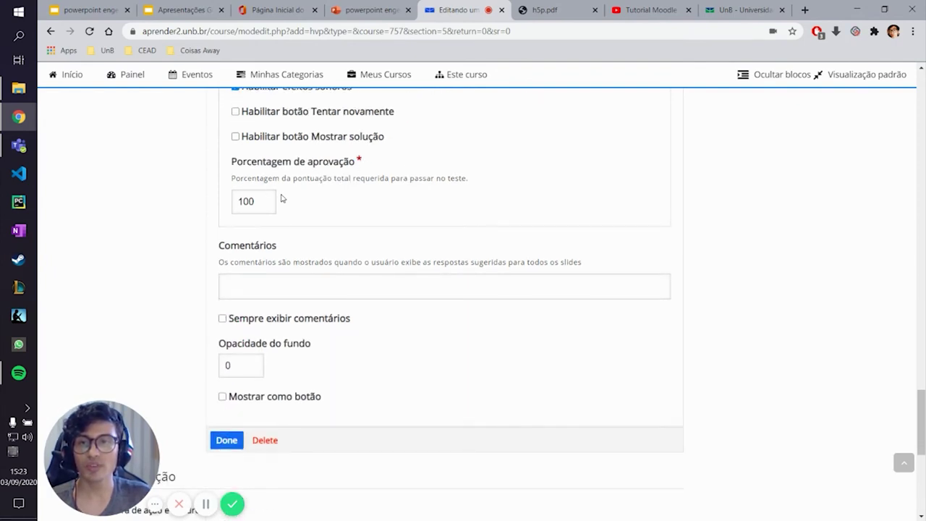
Set the question set's Porcentagem de aprovação to 50.
drag(271, 201, 228, 209)
text(50)
click(313, 204)
scroll(310, 217, down, 2)
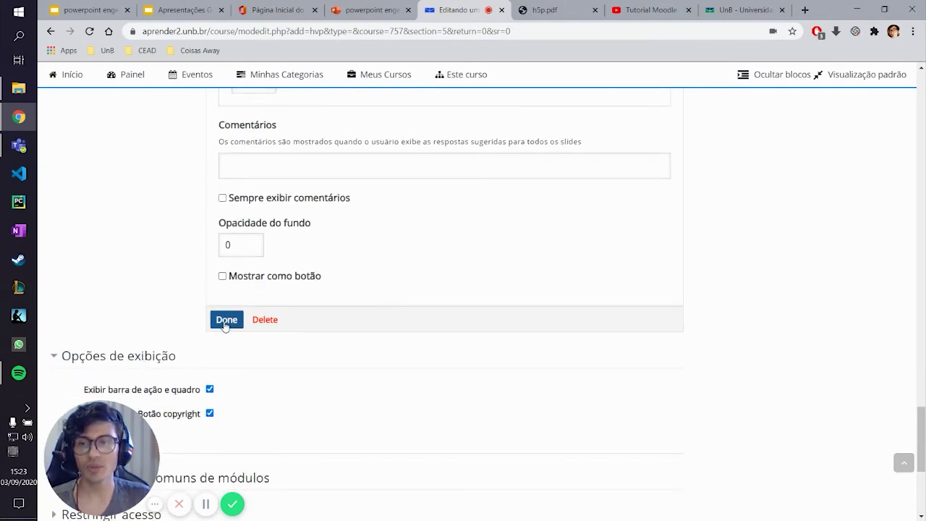
Finish editing the question set, then reposition and enlarge it to cover most of slide 4.
click(225, 320)
drag(382, 269, 291, 245)
drag(451, 321, 622, 384)
scroll(744, 325, down, 2)
scroll(723, 322, up, 2)
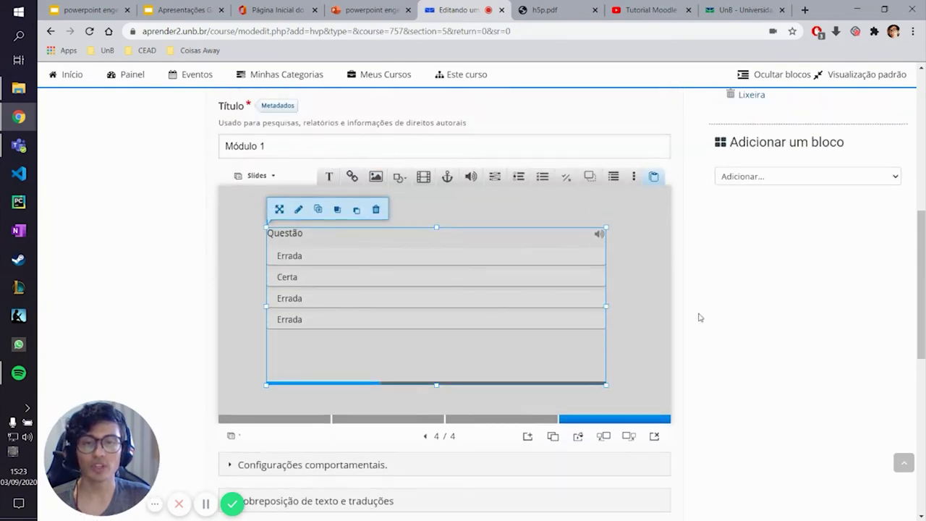
Set the presentation's overrides for the Mostrar solução and Tentar novamente buttons to Desativado.
scroll(739, 311, down, 3)
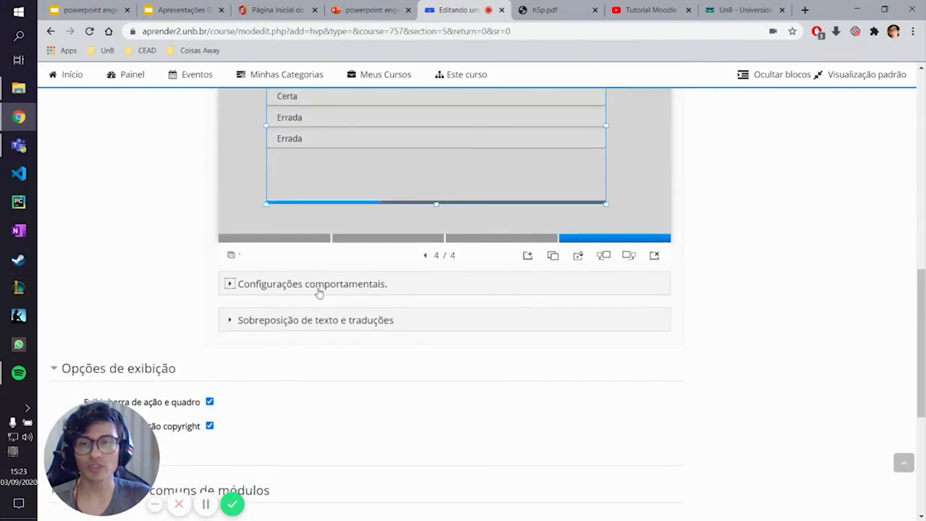
click(319, 285)
scroll(171, 290, down, 2)
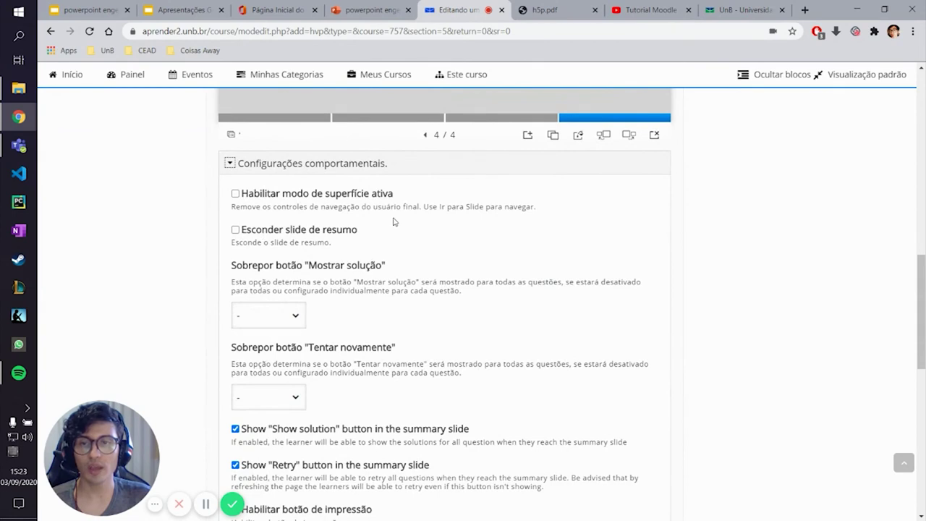
scroll(395, 221, down, 1)
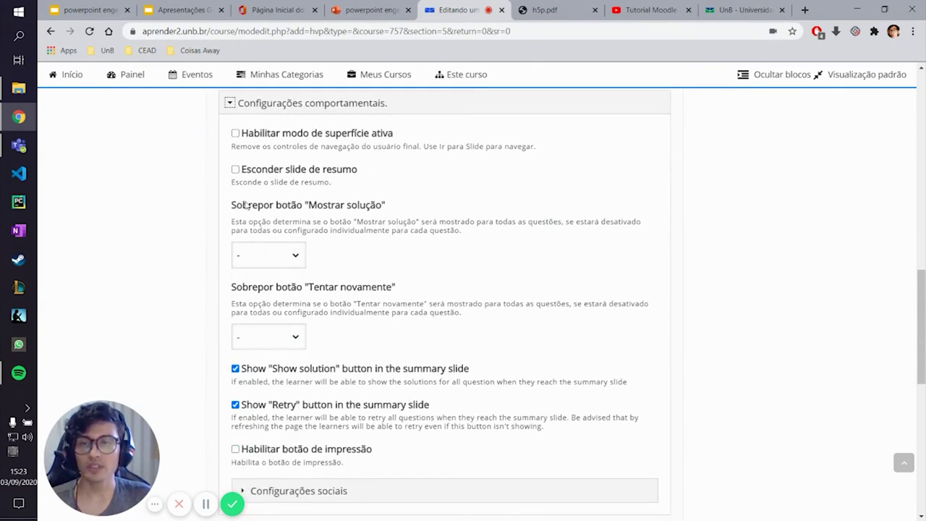
drag(237, 205, 385, 210)
click(330, 208)
drag(405, 288, 233, 296)
click(233, 297)
scroll(478, 250, up, 3)
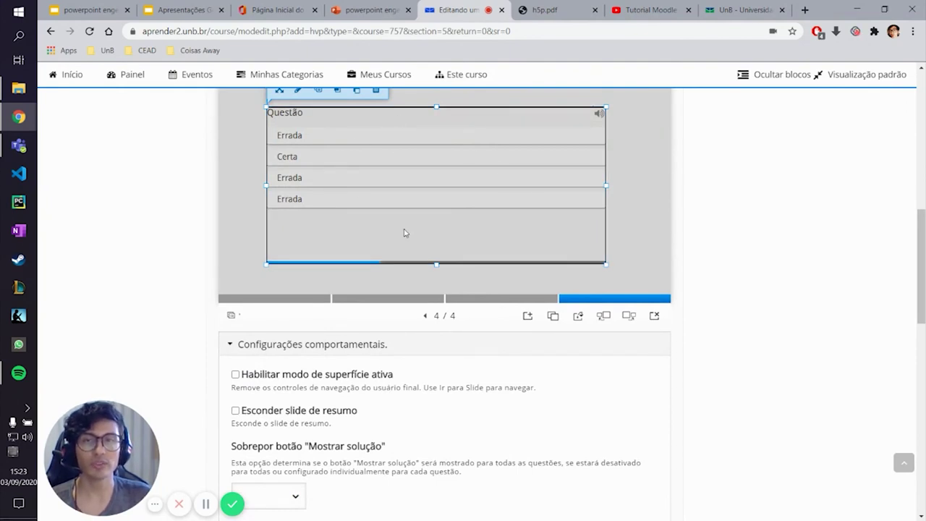
scroll(457, 220, down, 3)
click(296, 252)
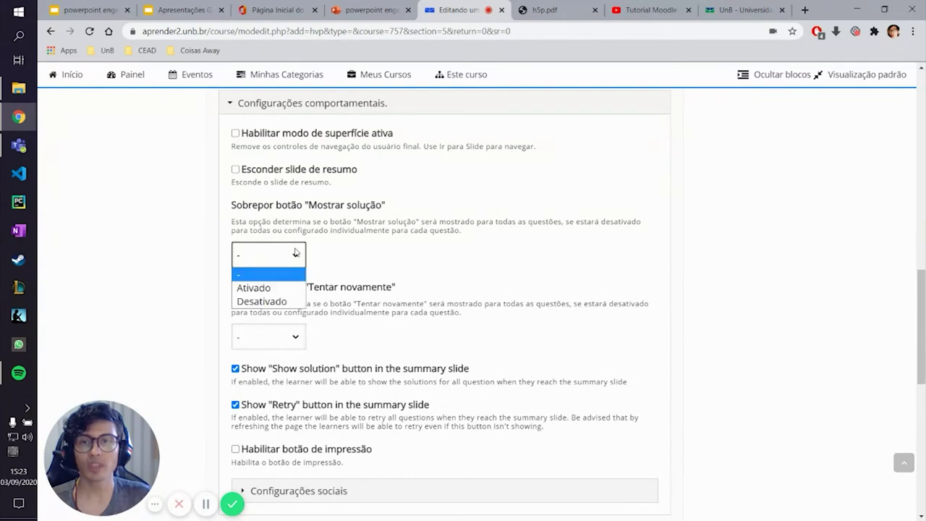
click(262, 301)
click(286, 336)
click(284, 380)
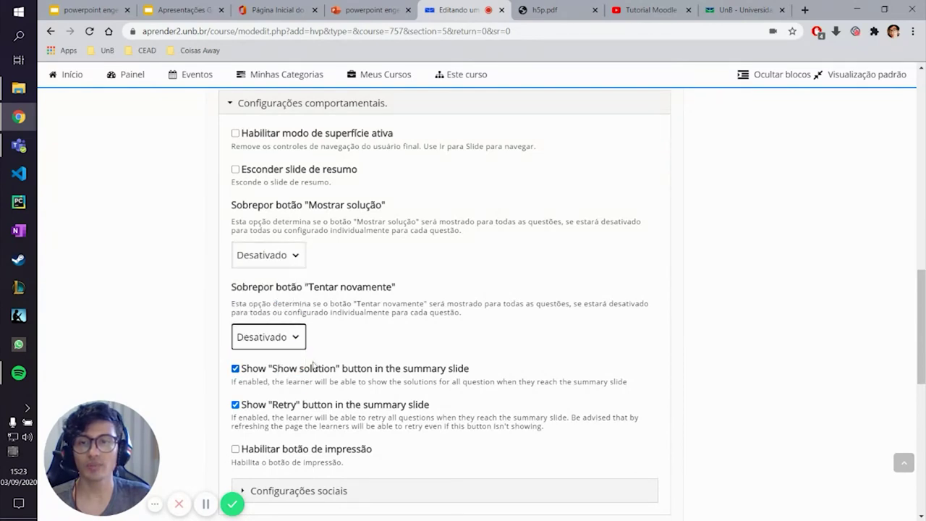
Turn off the "Show solution" and "Retry" buttons in the summary slide.
scroll(285, 380, down, 1)
click(236, 309)
click(248, 348)
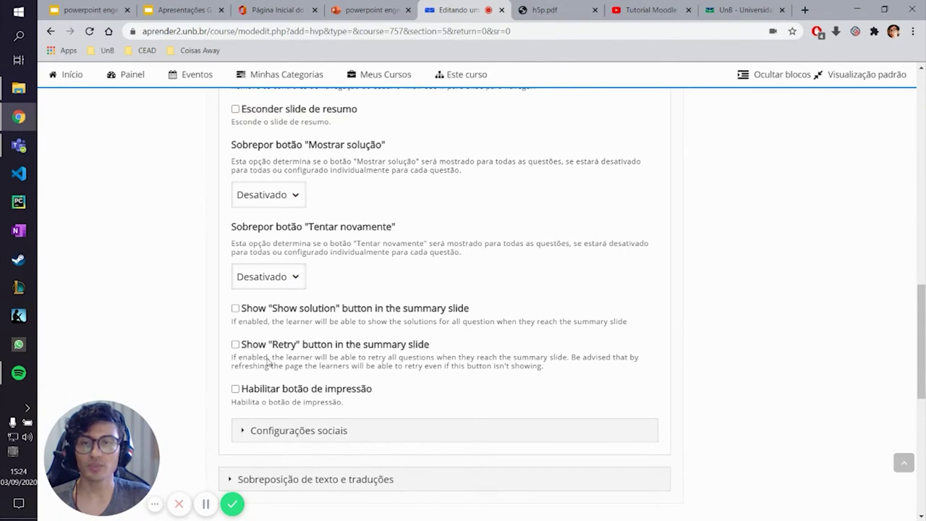
scroll(478, 242, up, 5)
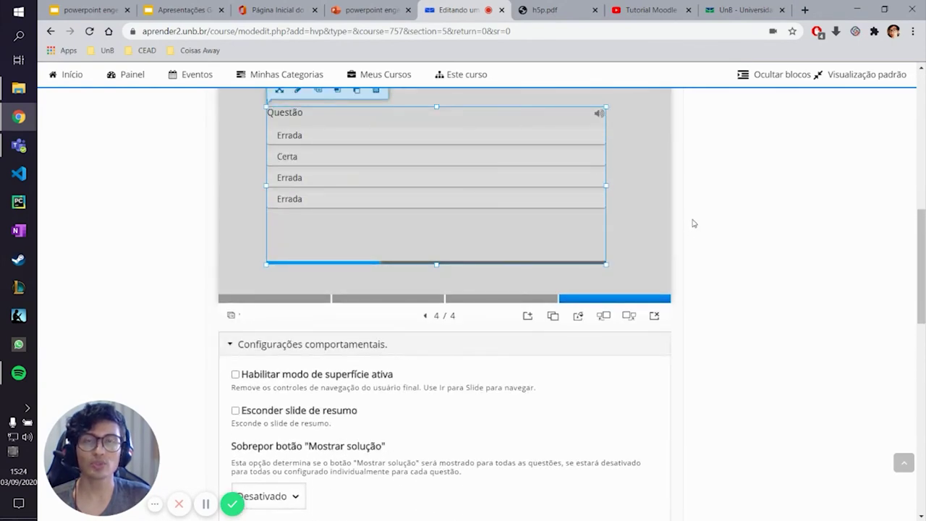
Examine the presentation's social sharing settings and its text override and translation options.
scroll(693, 221, down, 6)
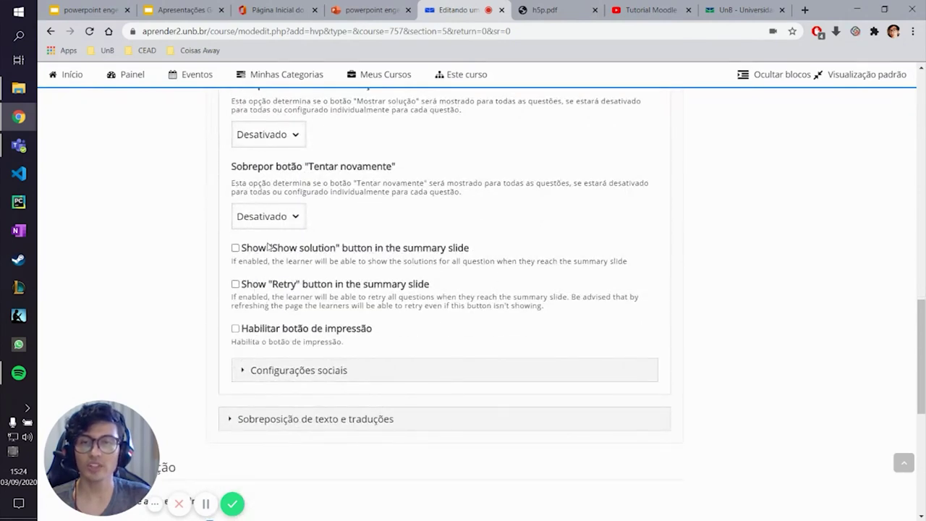
scroll(457, 260, down, 1)
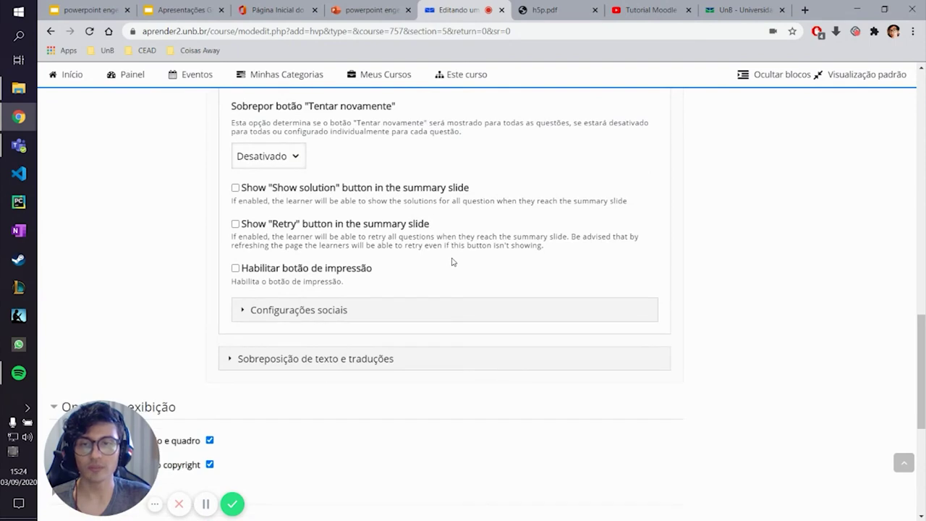
click(312, 310)
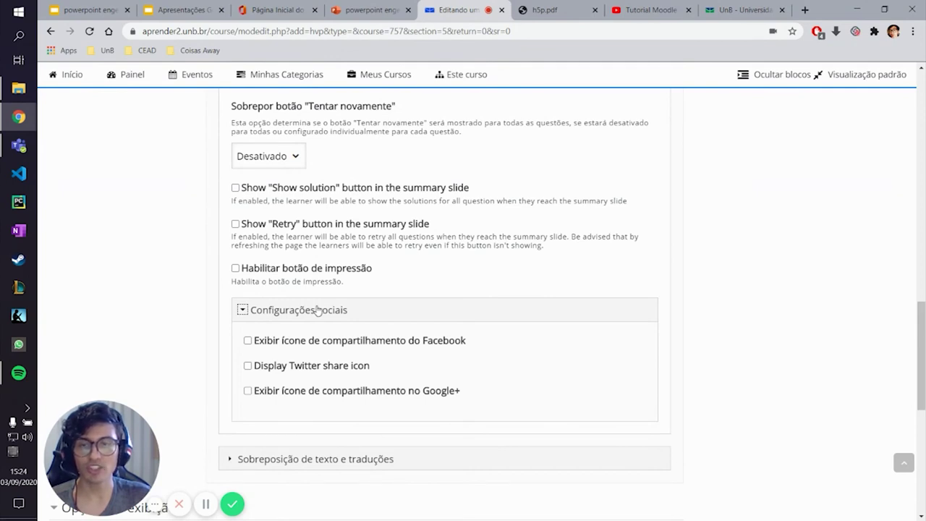
click(317, 310)
click(261, 360)
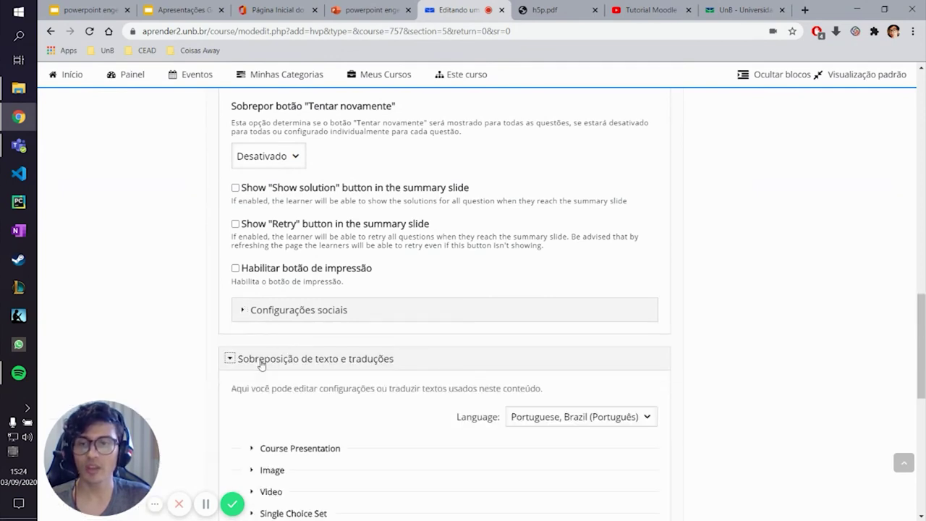
scroll(257, 351, down, 1)
click(292, 309)
Set the activity's Nota para aprovação to 5 in the grade settings.
scroll(218, 296, down, 6)
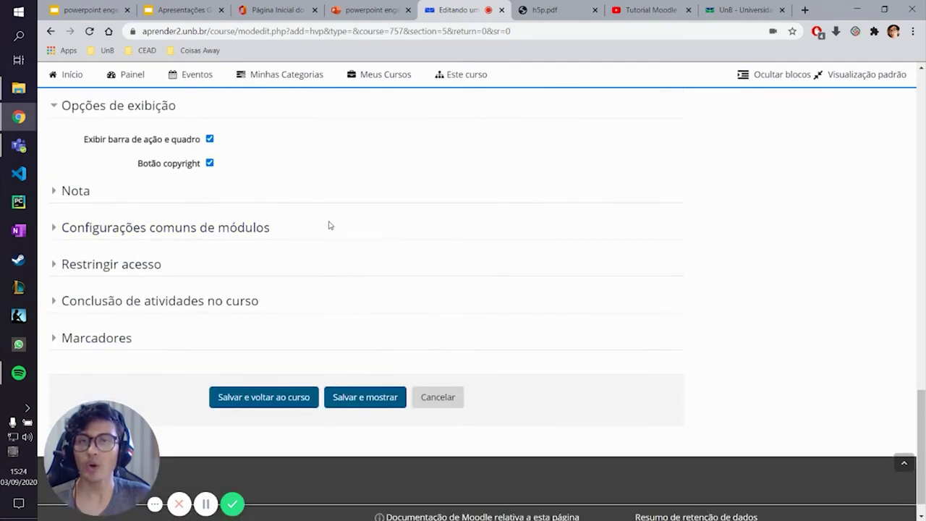
click(54, 197)
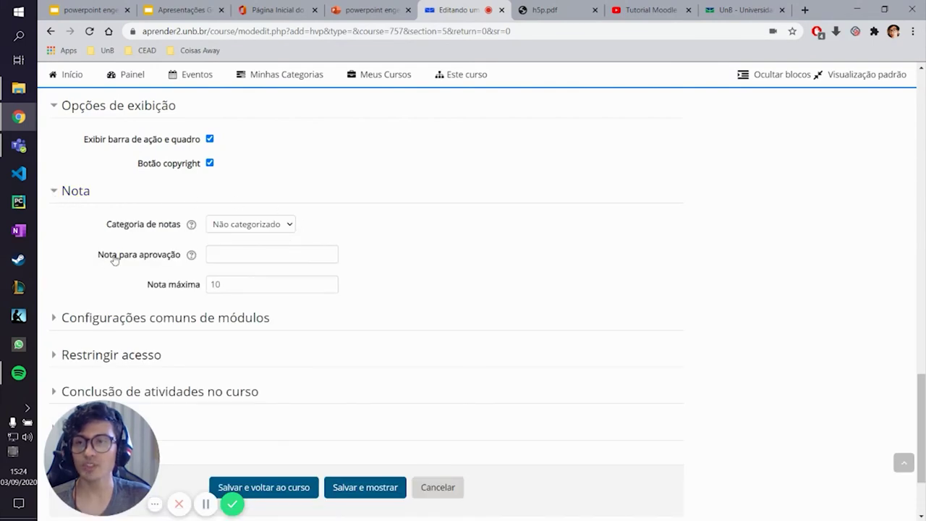
click(240, 256)
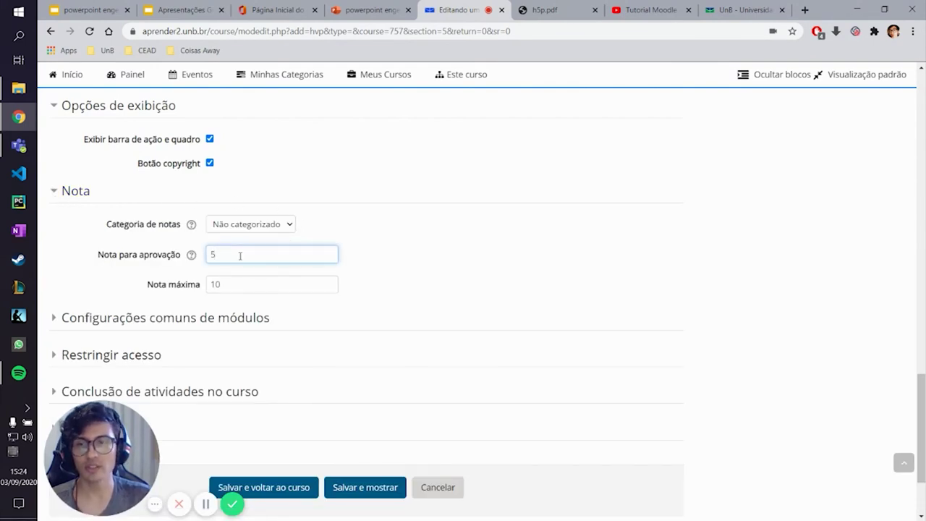
click(467, 261)
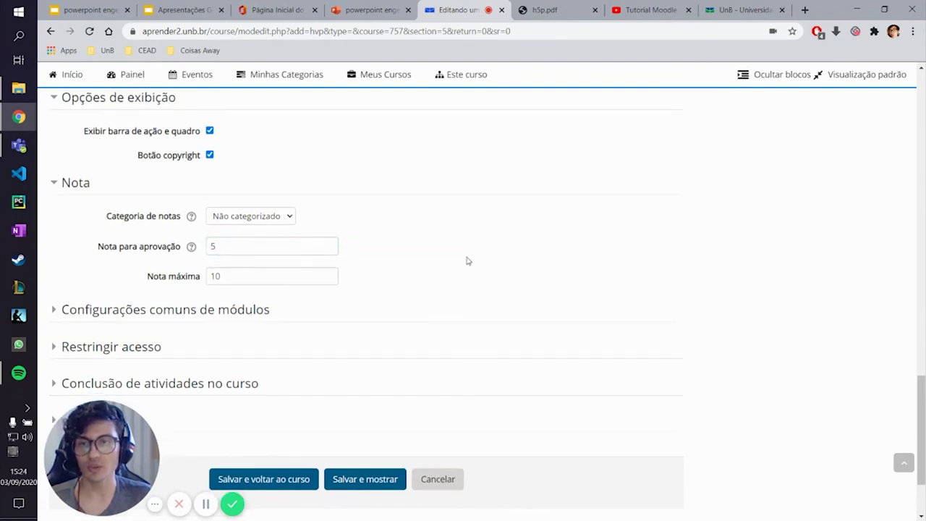
Examine the grade category options and the activity's common module settings.
scroll(459, 250, down, 3)
click(267, 108)
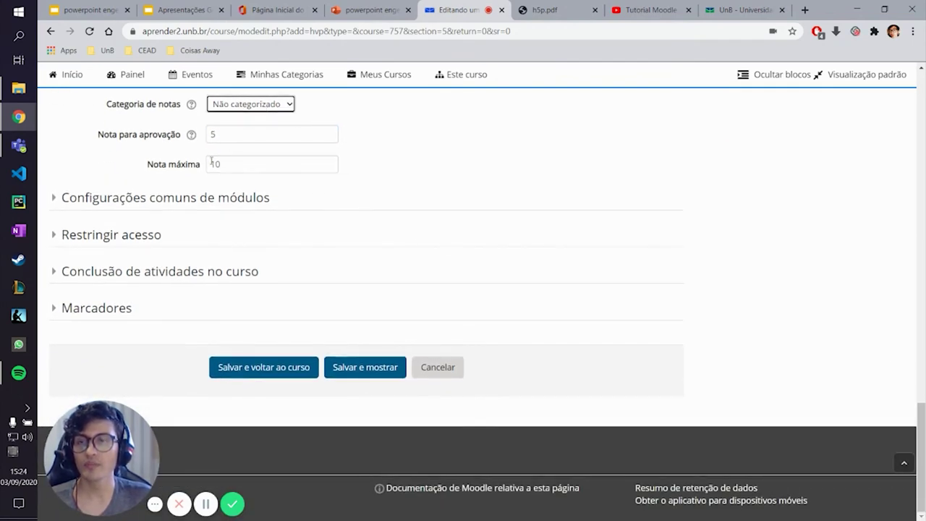
click(149, 203)
scroll(464, 230, down, 2)
scroll(464, 230, up, 2)
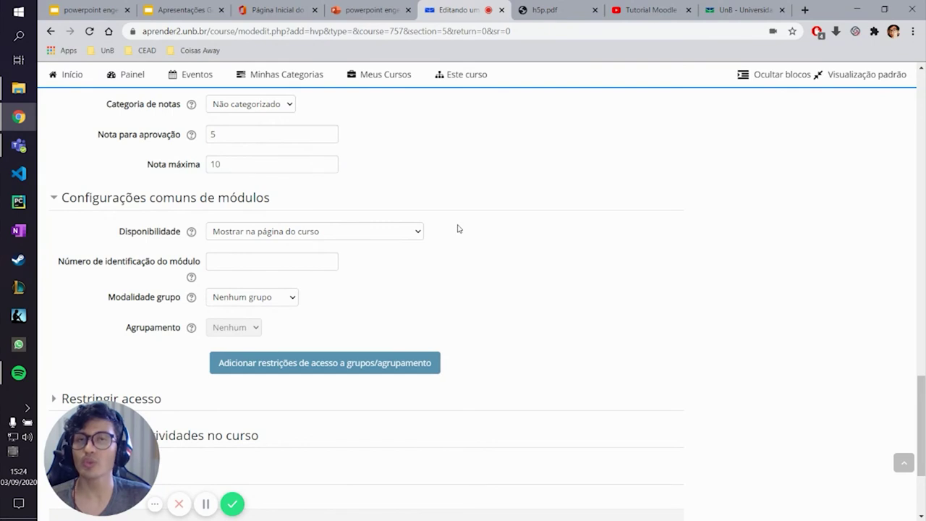
scroll(471, 190, down, 2)
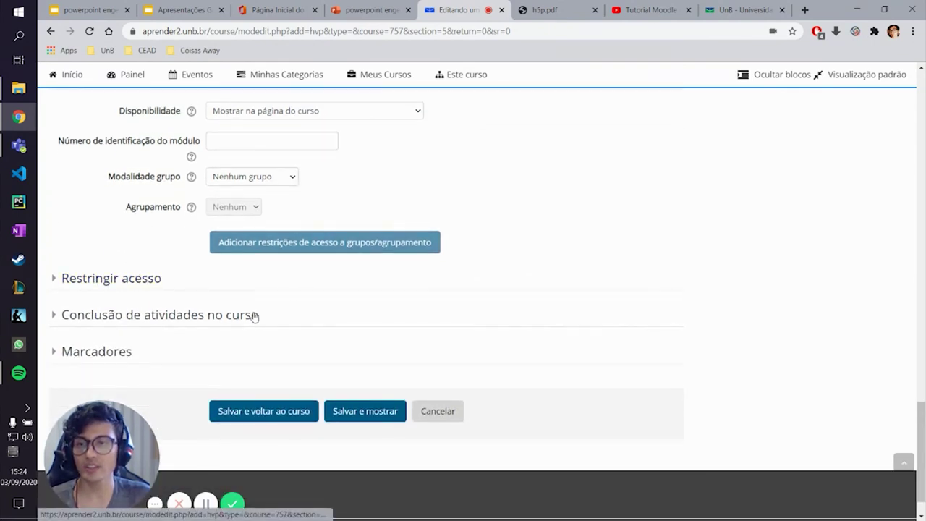
click(57, 139)
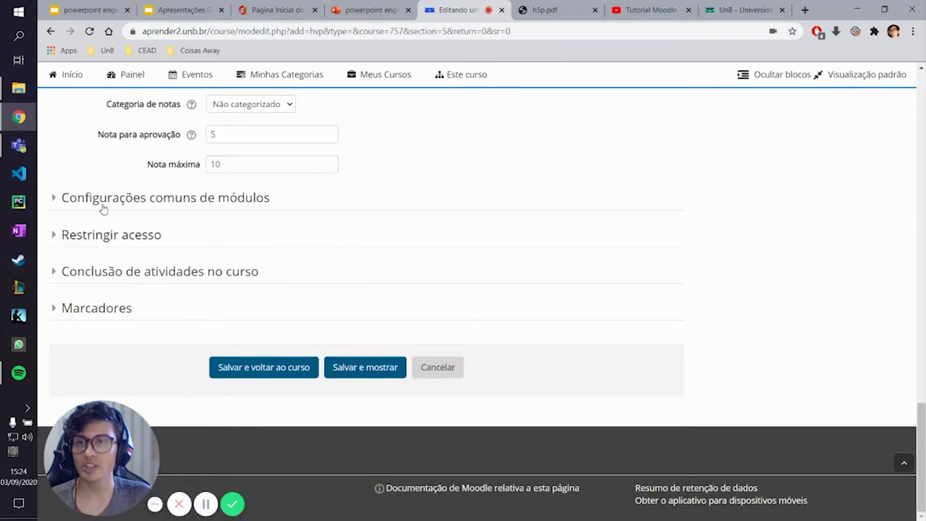
Set completion tracking to "Mostrar atividade como concluída quando as condições forem satisfeitas", requiring view, grade and passing grade, and save and display the activity.
click(148, 273)
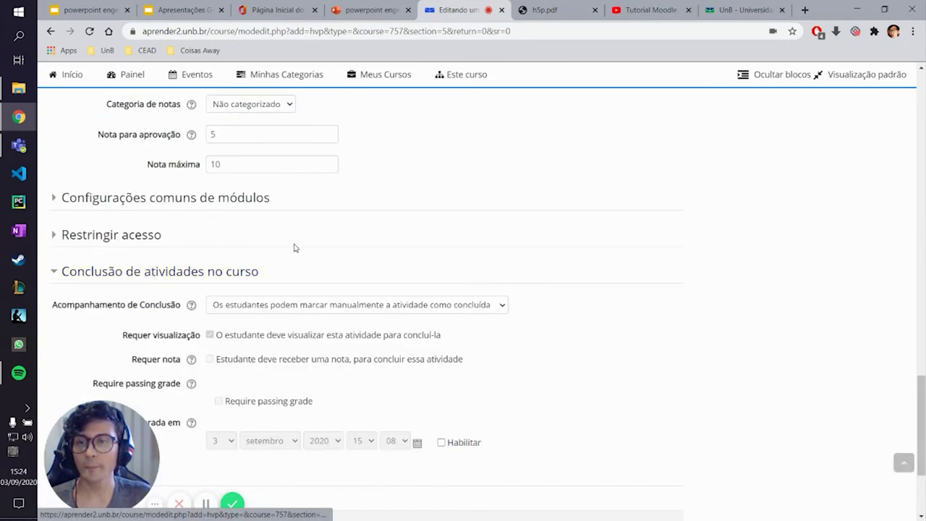
scroll(296, 246, down, 1)
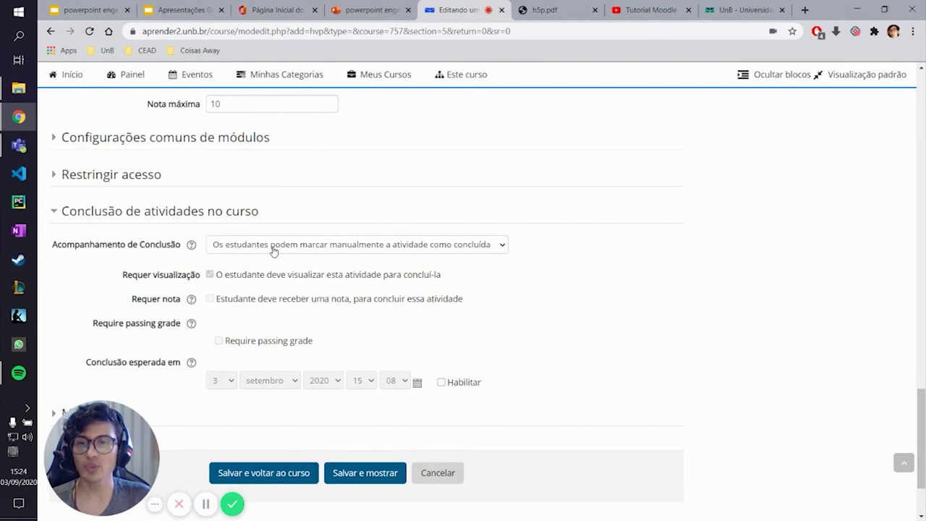
click(273, 251)
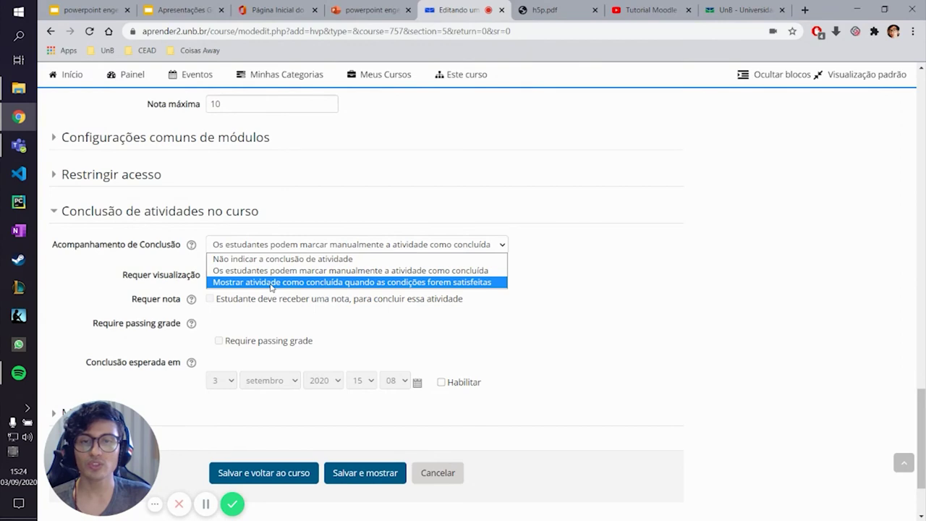
click(272, 283)
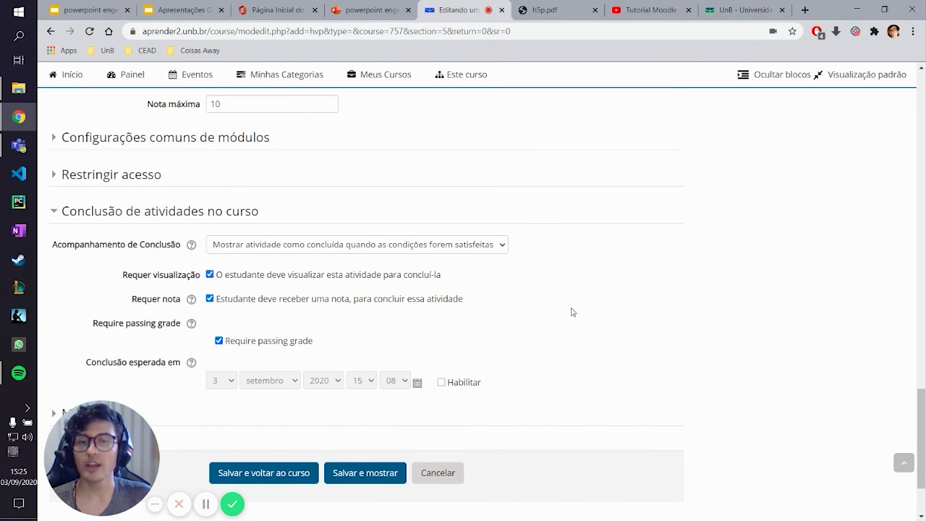
scroll(561, 318, down, 2)
scroll(464, 285, down, 1)
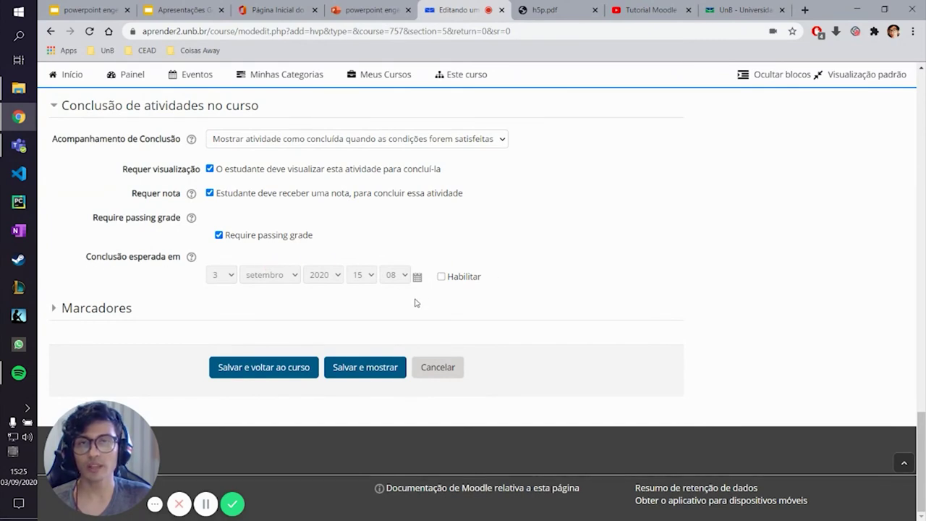
click(364, 369)
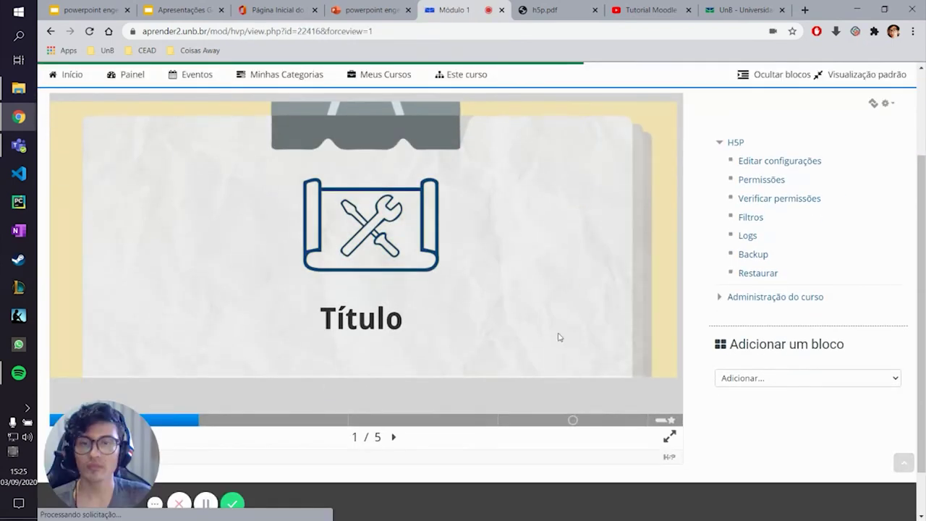
Page through all slides of the Módulo 1 presentation up to the summary and return to the first slide.
click(395, 439)
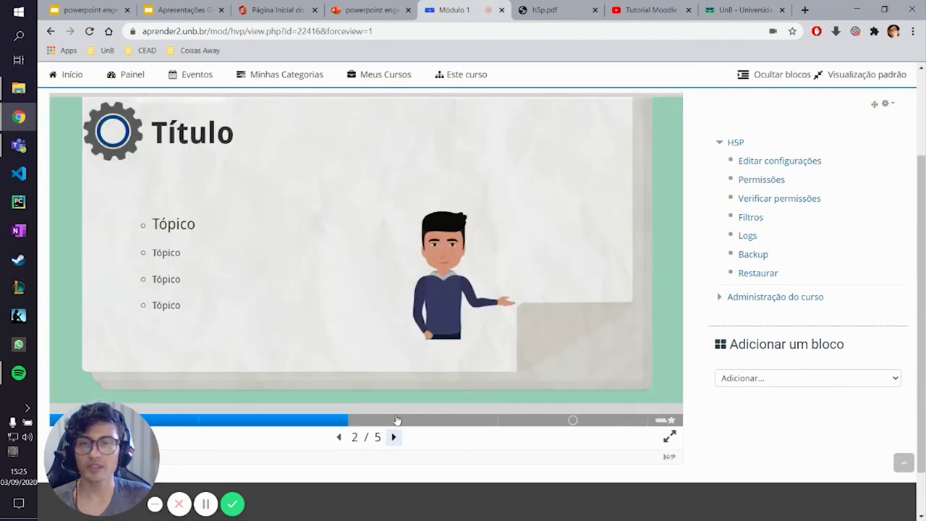
click(395, 438)
click(393, 438)
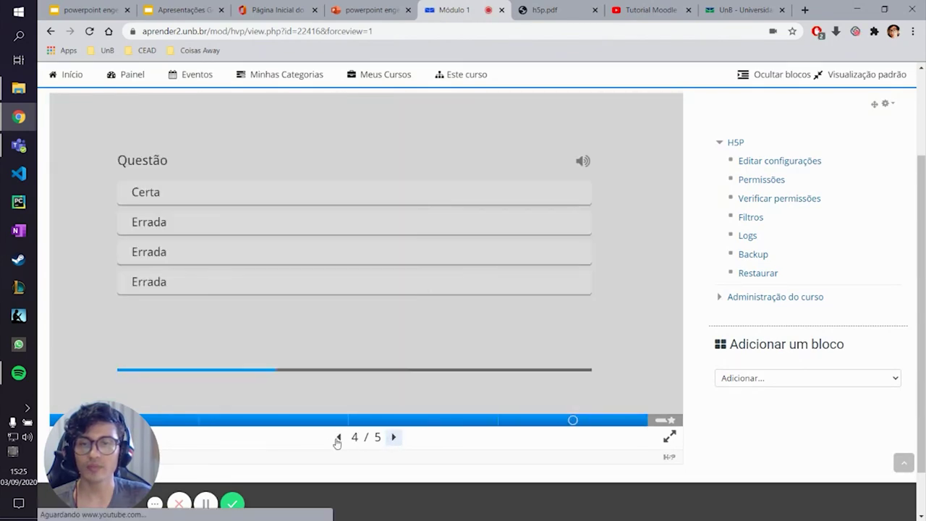
click(338, 438)
click(394, 438)
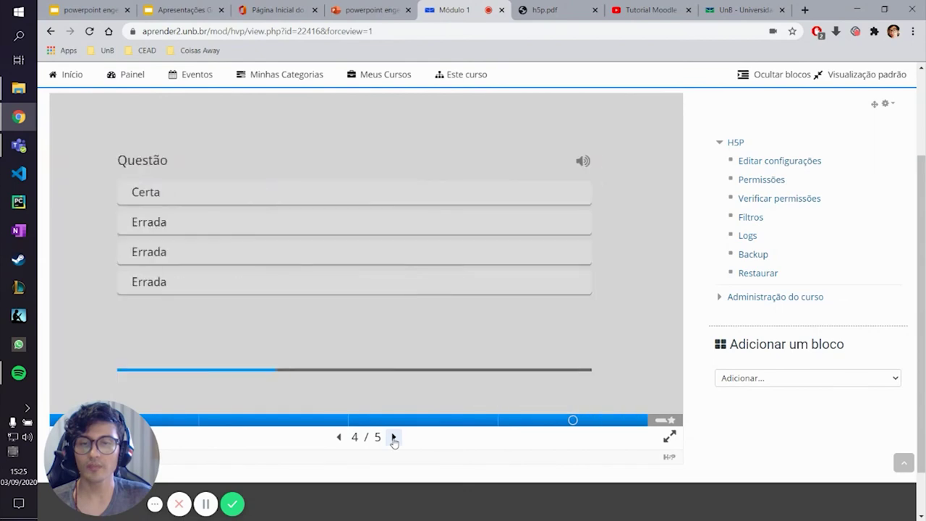
click(393, 438)
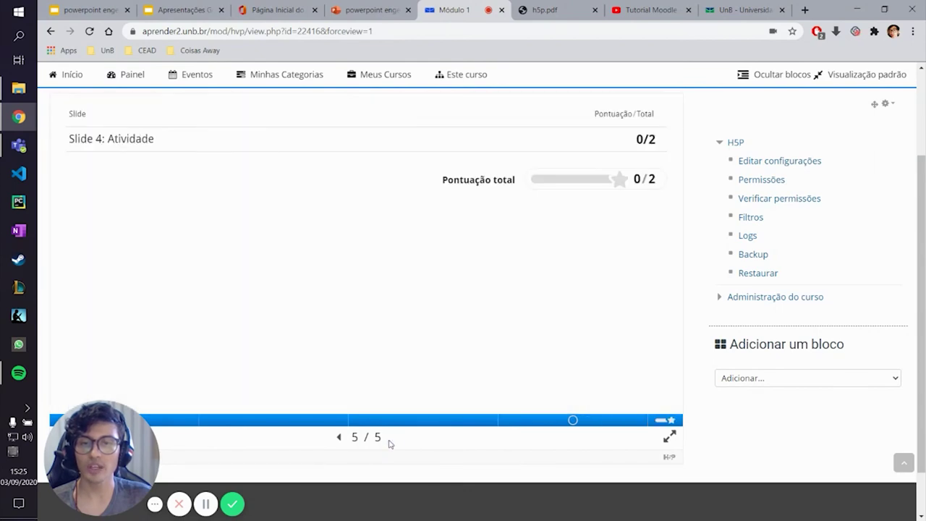
click(338, 438)
click(338, 438)
click(337, 437)
click(337, 437)
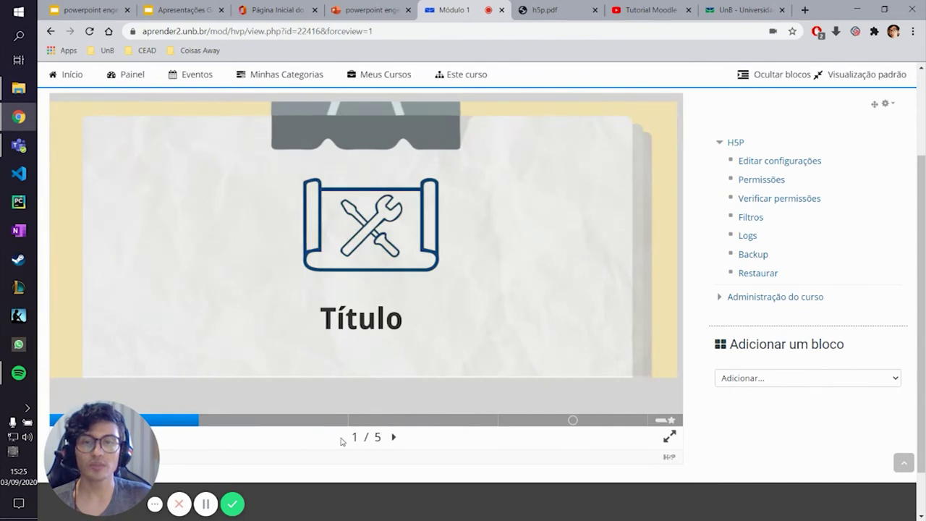
Open the ATM course and display its list of enrolled users.
scroll(391, 319, up, 3)
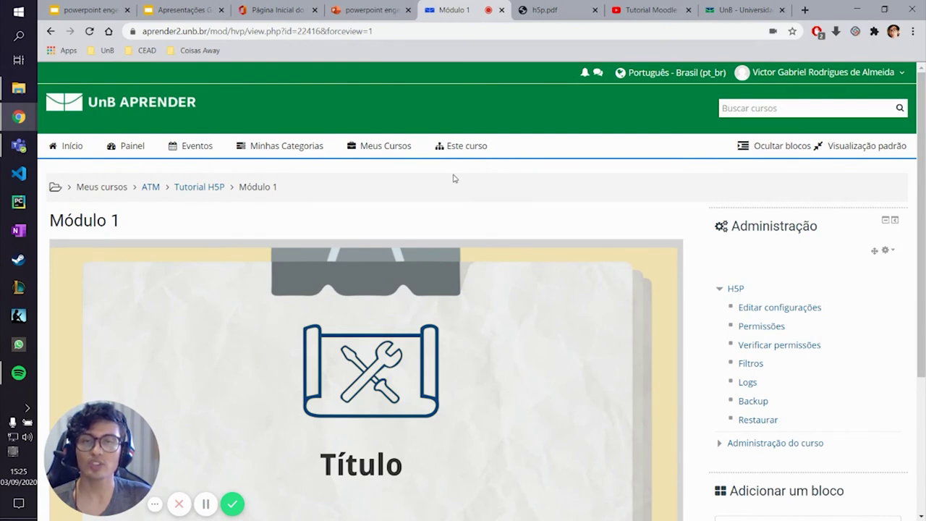
click(391, 149)
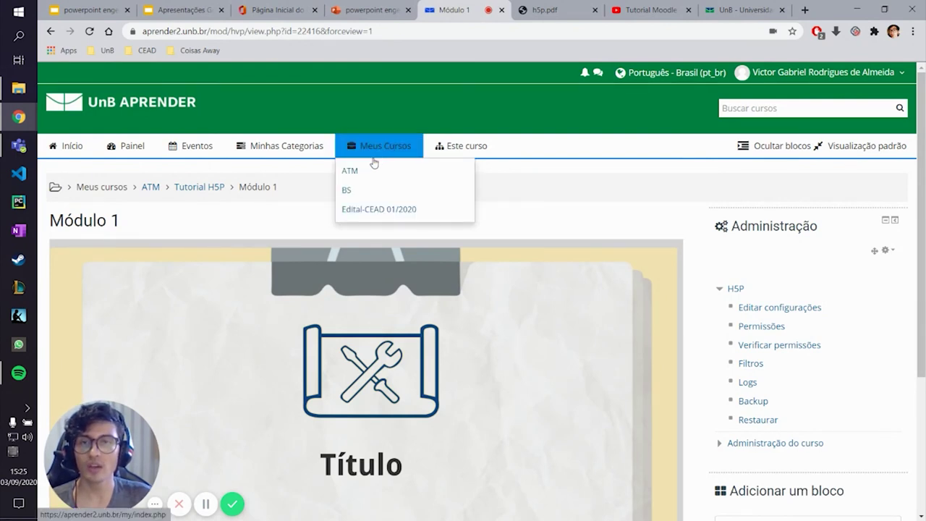
click(365, 170)
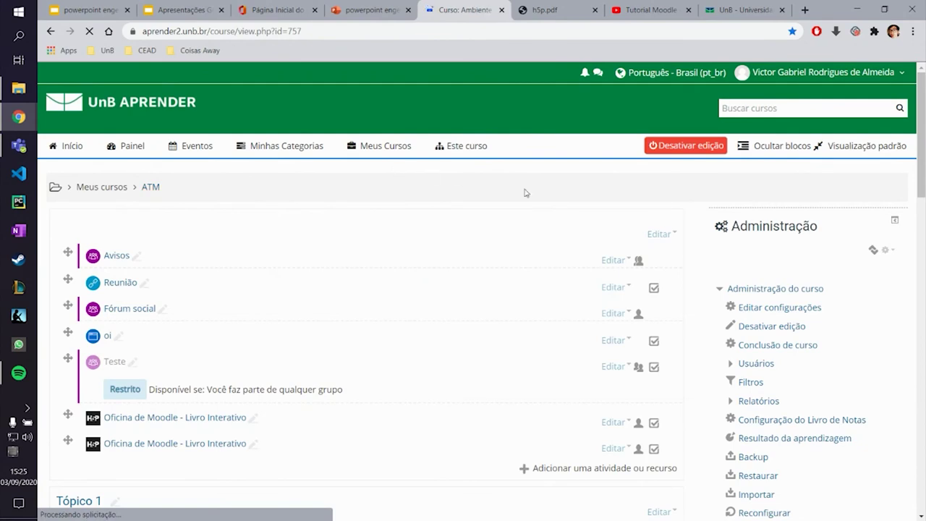
scroll(694, 215, down, 1)
scroll(692, 215, down, 2)
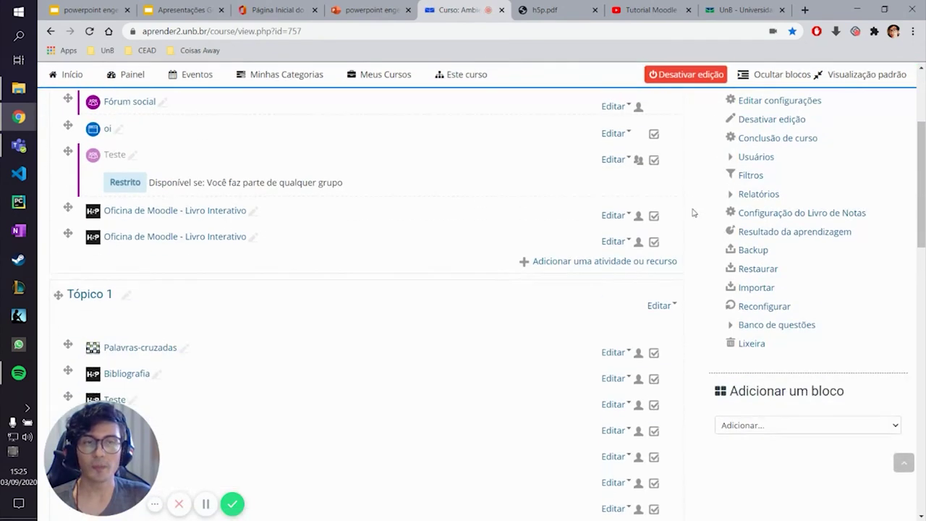
scroll(695, 218, up, 1)
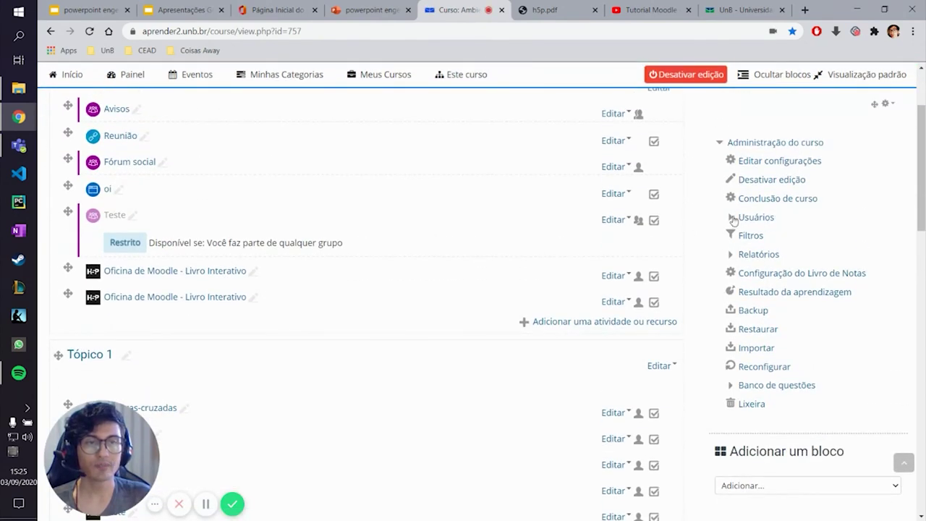
scroll(731, 217, up, 2)
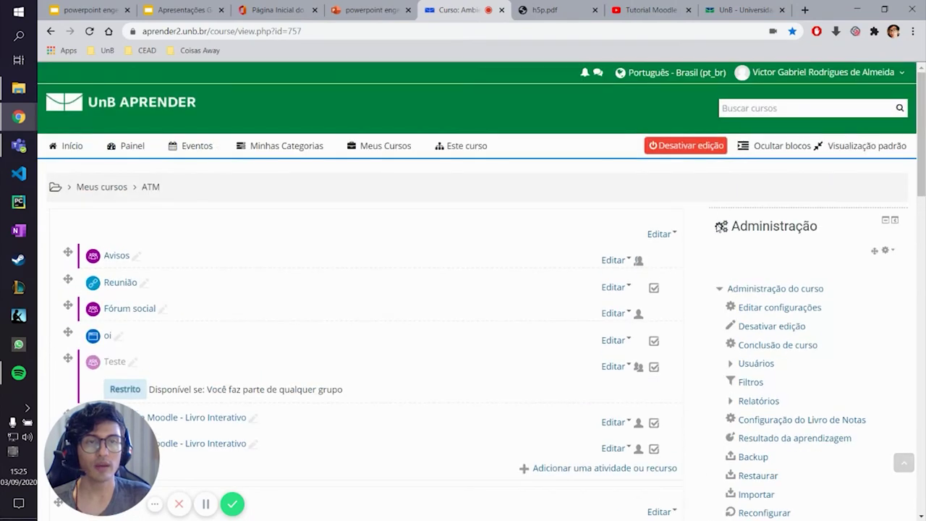
scroll(827, 228, down, 3)
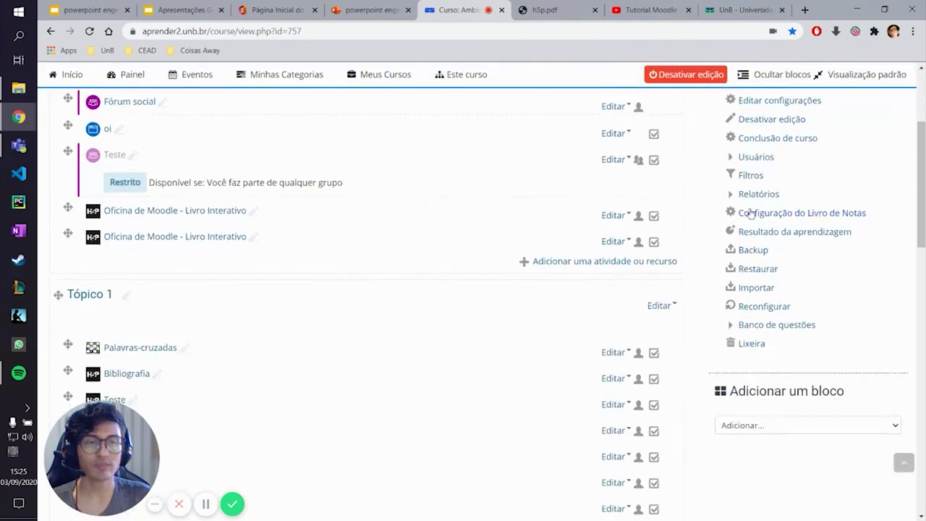
click(756, 158)
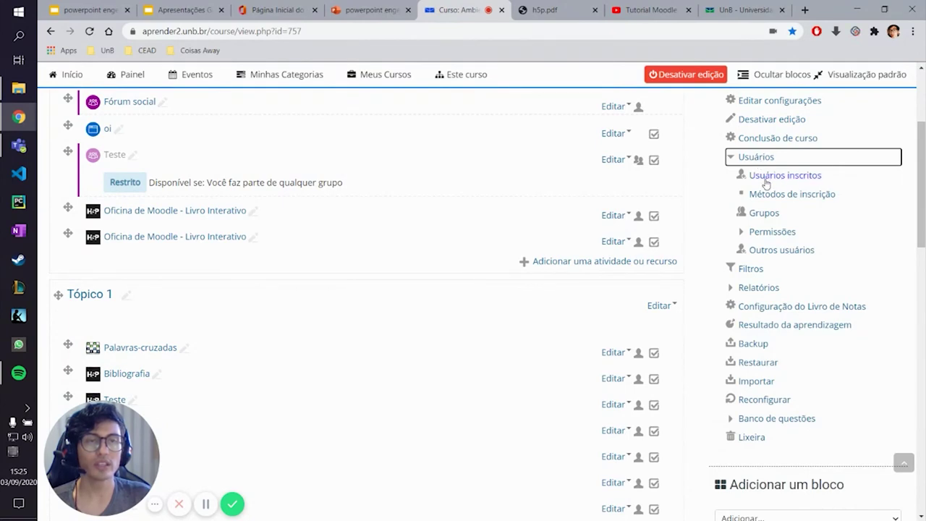
click(785, 175)
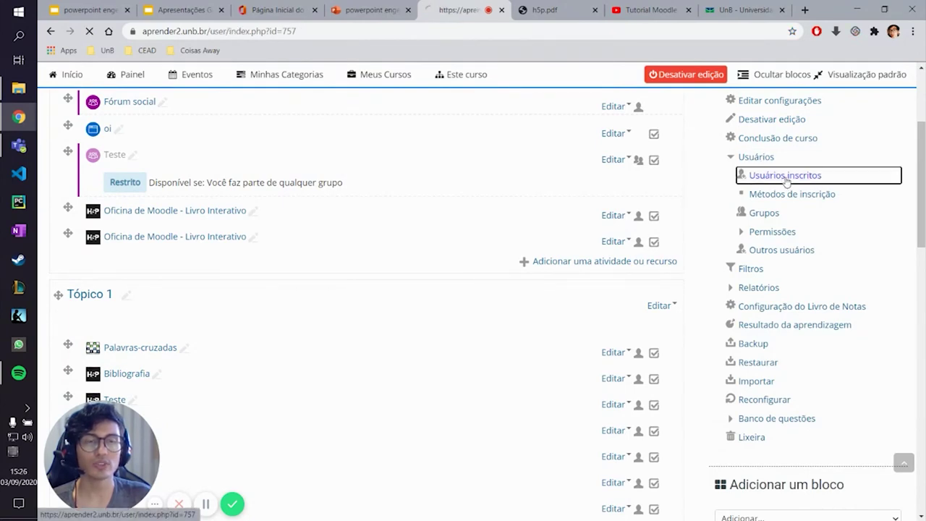
Access the course as the test student account from that participant's profile, and continue to the course page.
scroll(619, 206, down, 1)
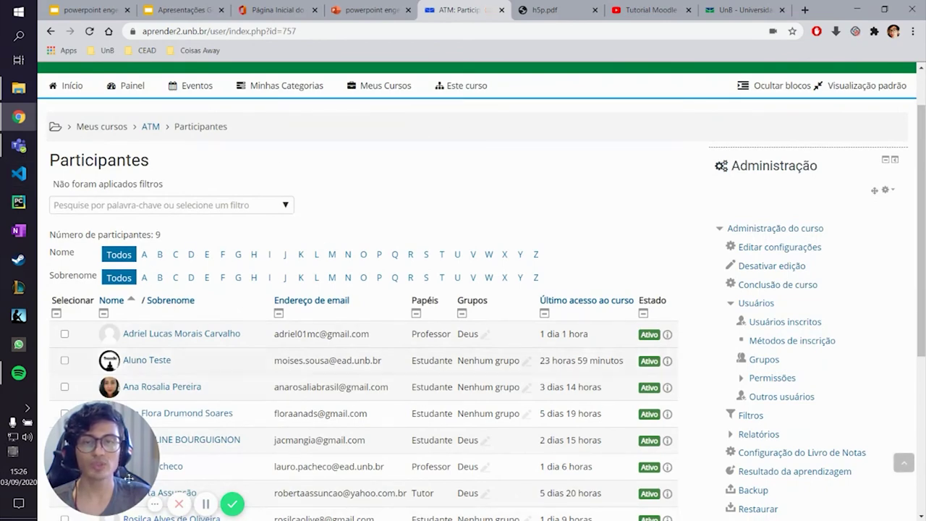
scroll(515, 254, down, 1)
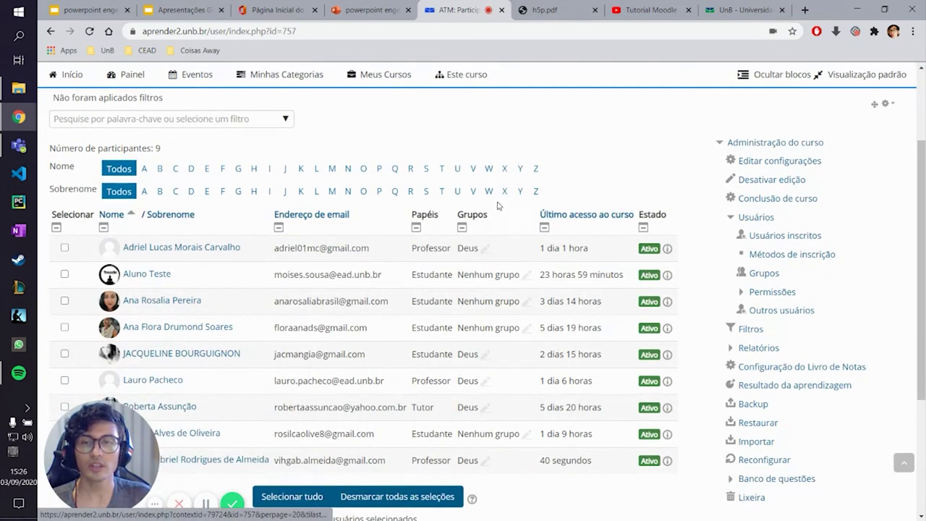
scroll(536, 189, up, 1)
scroll(562, 205, down, 1)
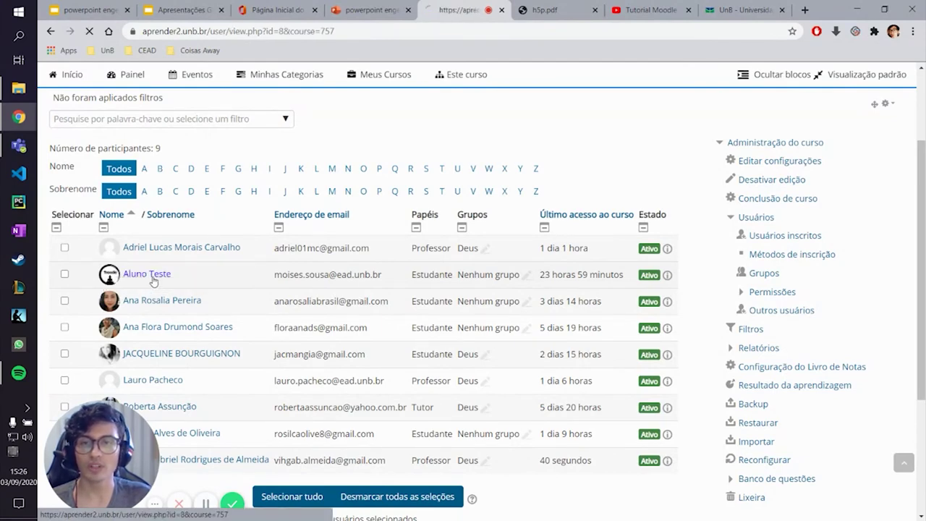
click(153, 280)
scroll(500, 249, down, 4)
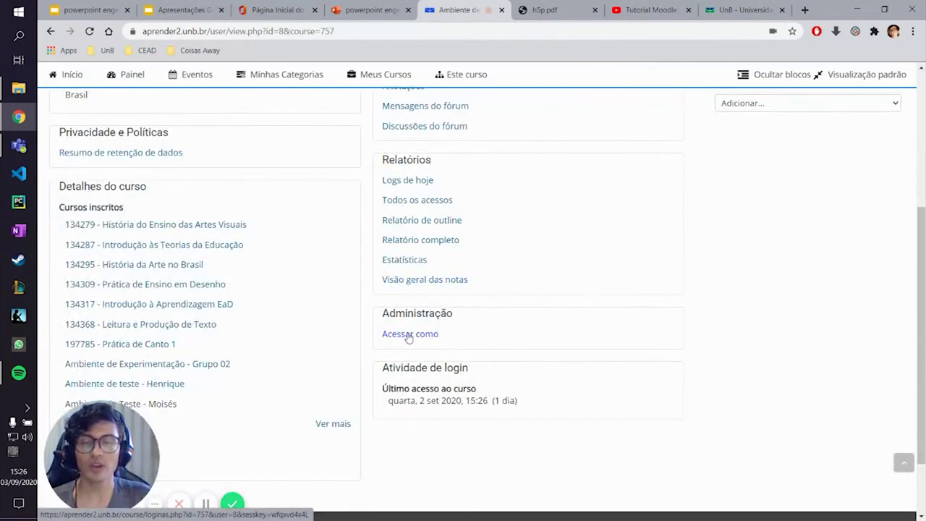
click(409, 335)
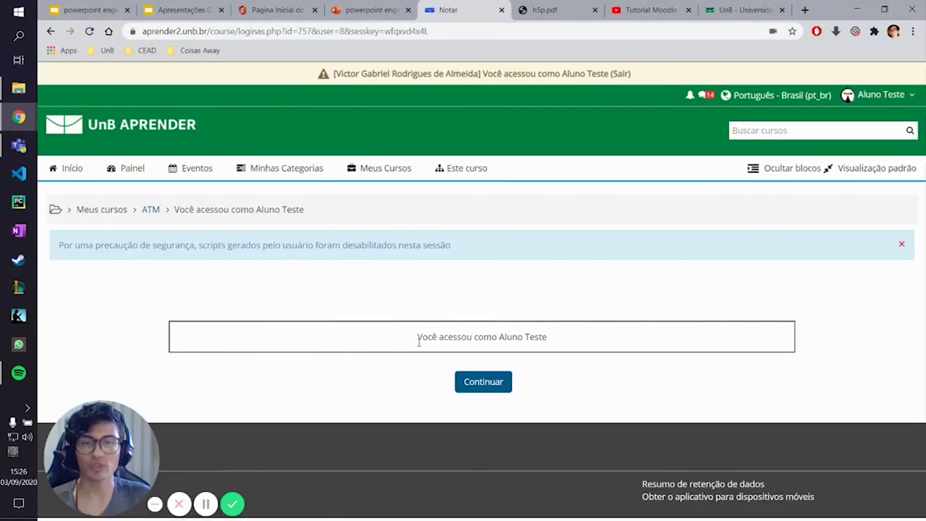
drag(438, 336, 579, 348)
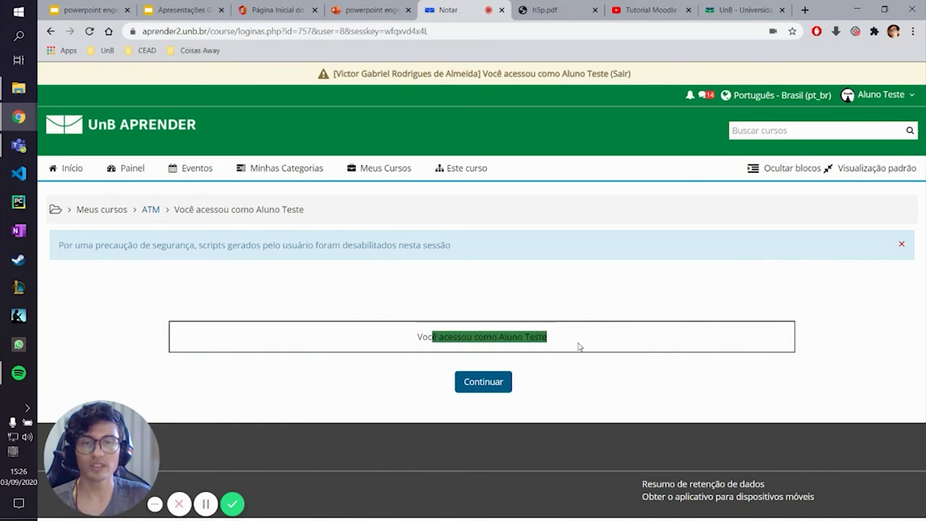
click(484, 382)
Open the Módulo 1 activity in the Tutorial H5P section as the test student.
scroll(582, 301, down, 6)
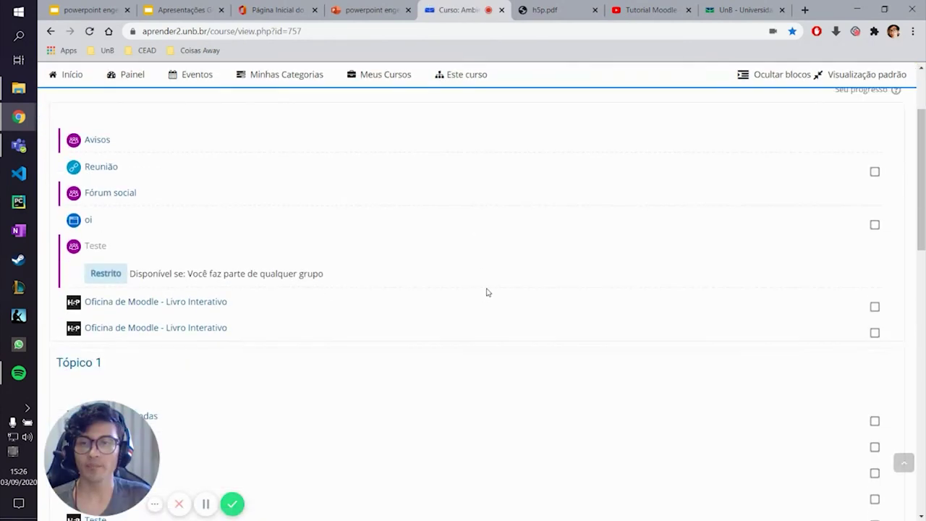
scroll(503, 272, down, 10)
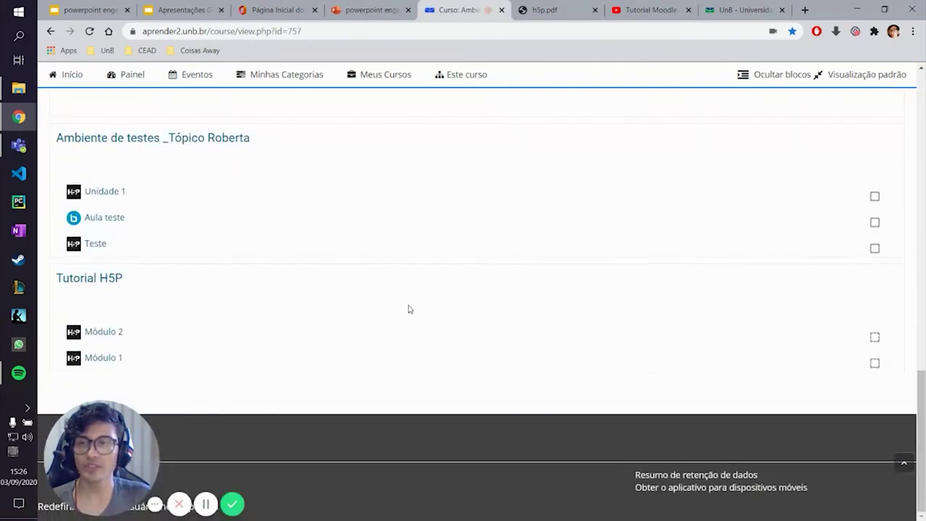
click(99, 359)
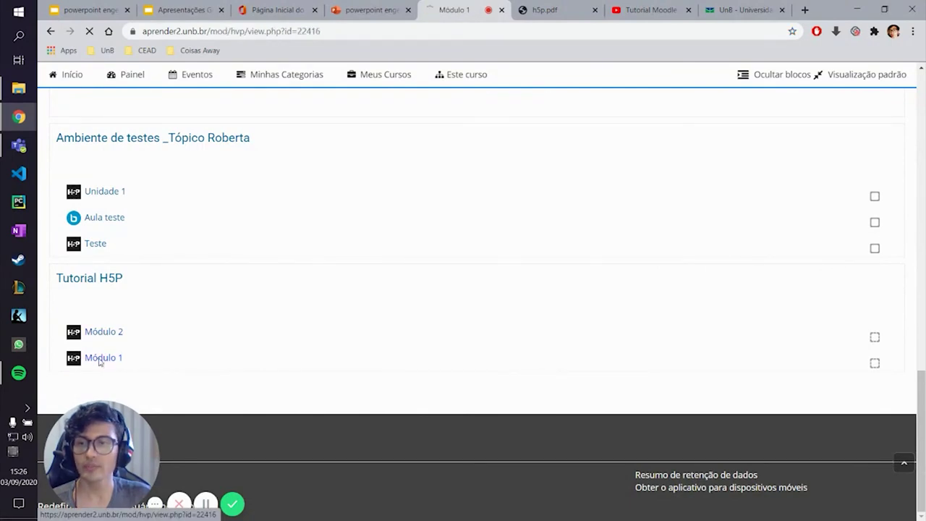
scroll(419, 298, down, 3)
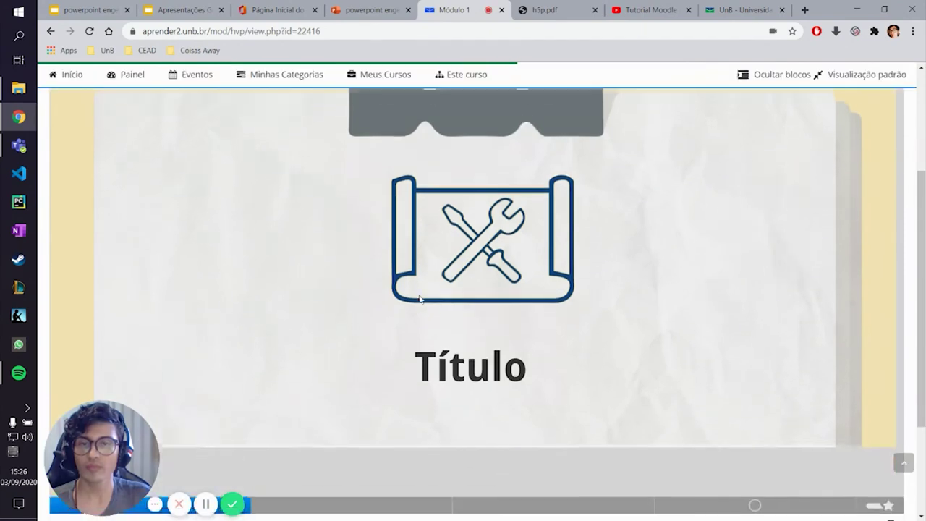
scroll(442, 302, up, 1)
scroll(448, 301, up, 3)
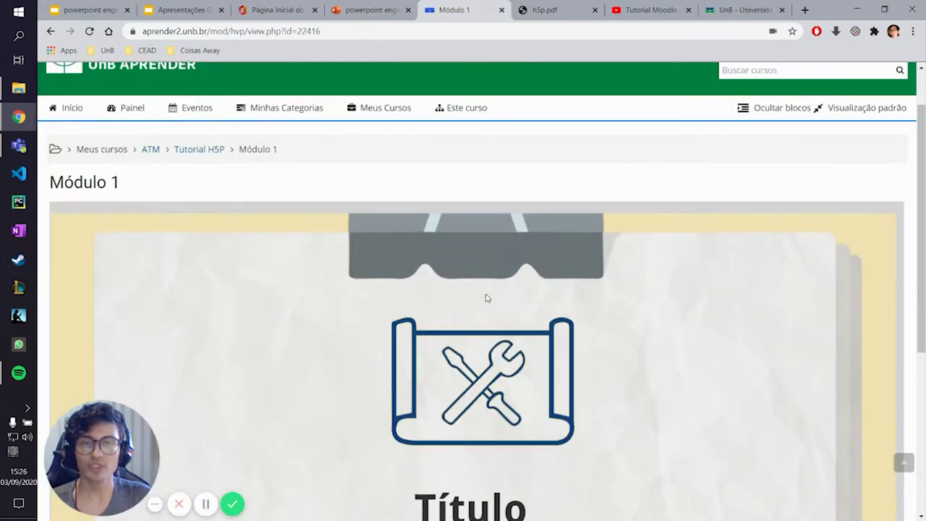
Advance the presentation to slide 2 and follow the character image's link to the question slide.
scroll(482, 300, down, 4)
click(513, 465)
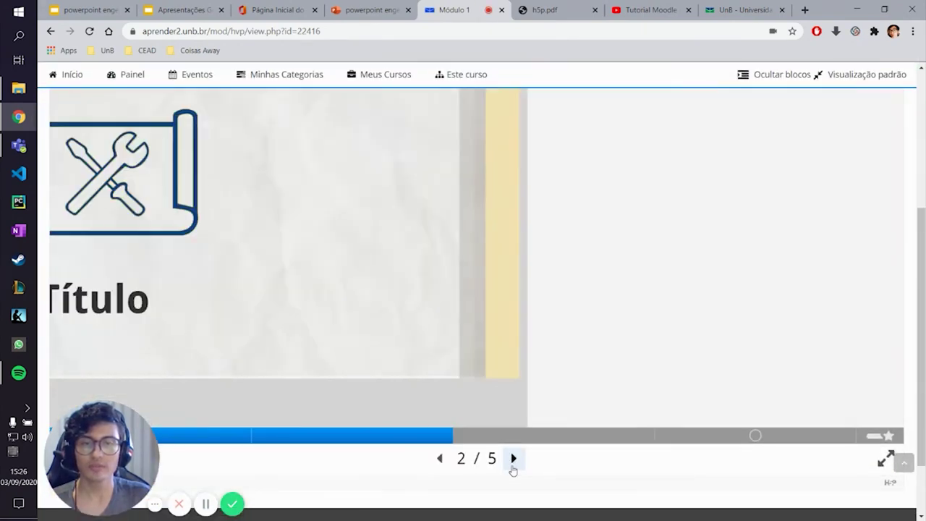
scroll(502, 341, up, 3)
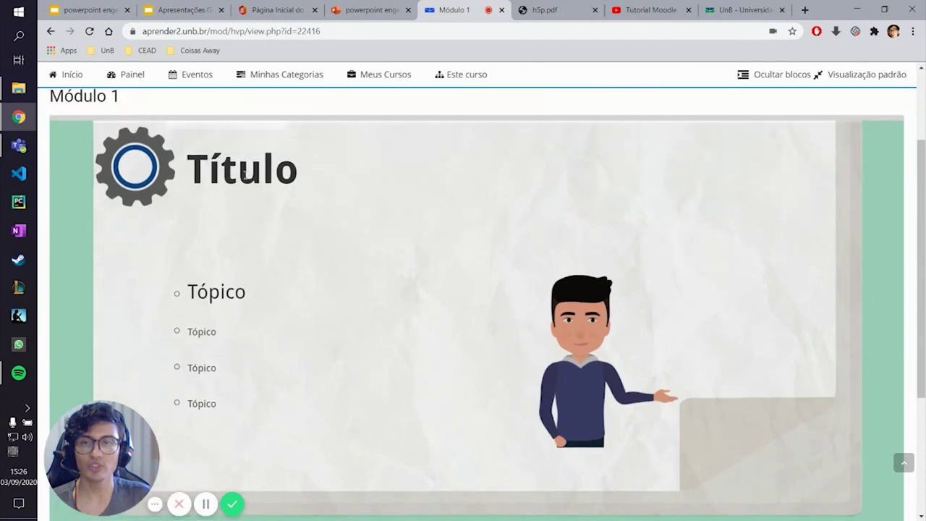
scroll(405, 319, down, 1)
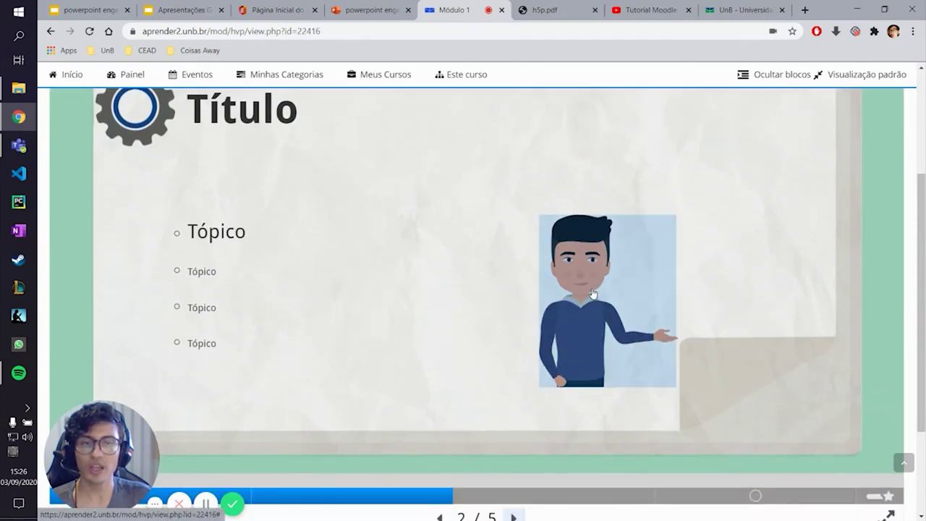
click(555, 304)
scroll(572, 297, down, 1)
scroll(565, 304, down, 1)
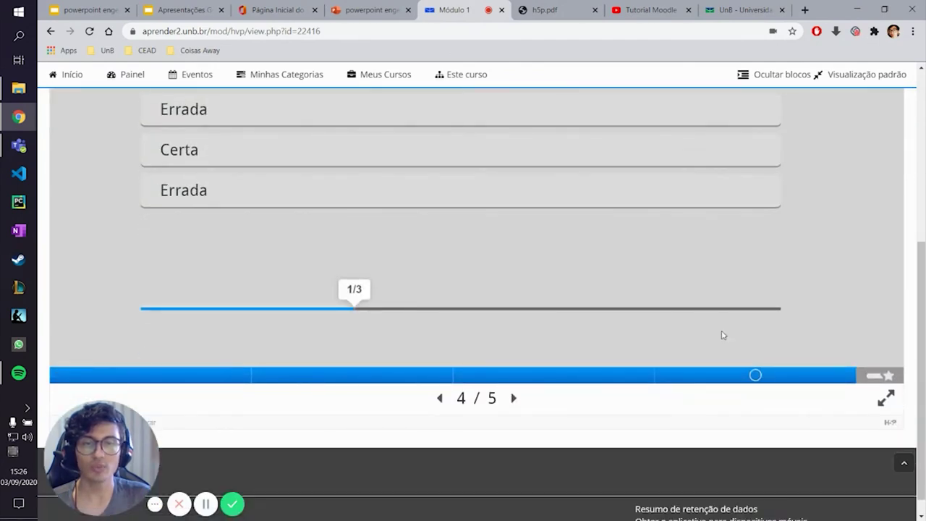
scroll(731, 340, up, 1)
scroll(440, 409, up, 2)
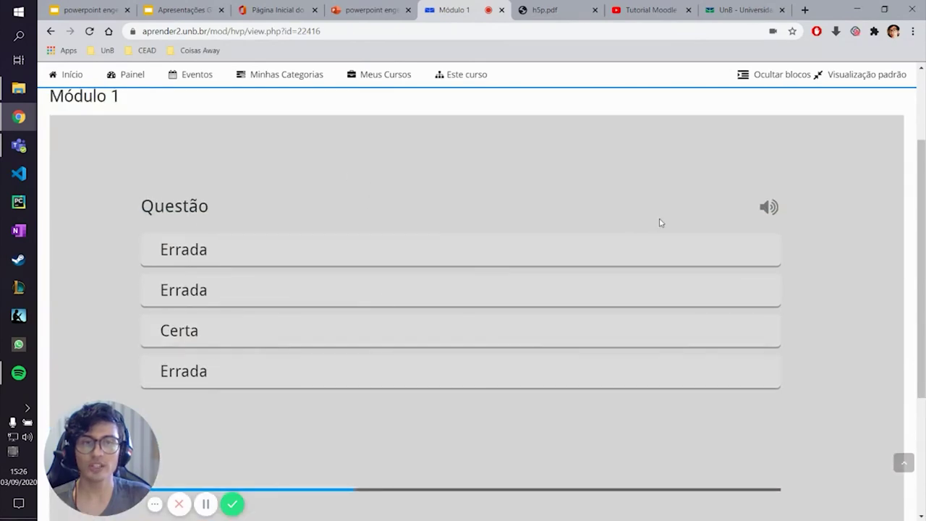
scroll(548, 372, down, 2)
Test the embedded video and the Site da UnB link on slide 3, closing the opened site.
click(440, 458)
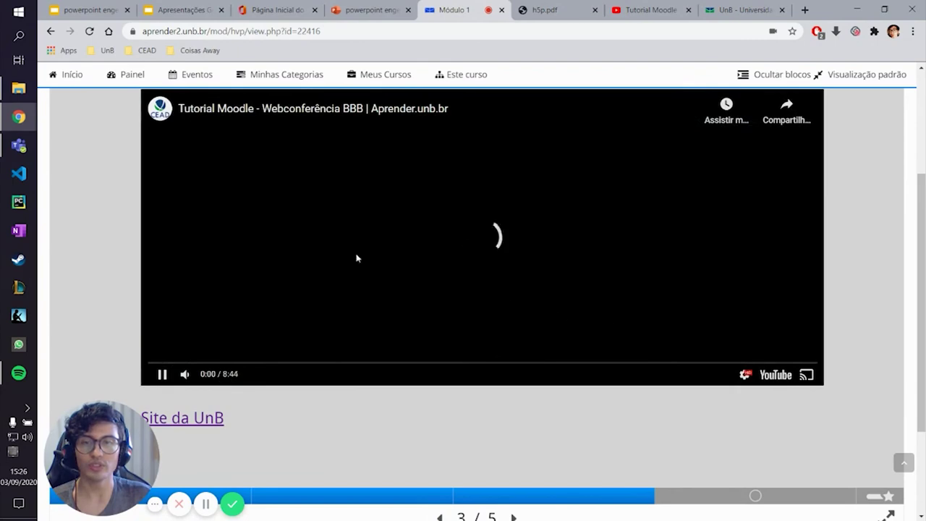
click(248, 325)
click(181, 418)
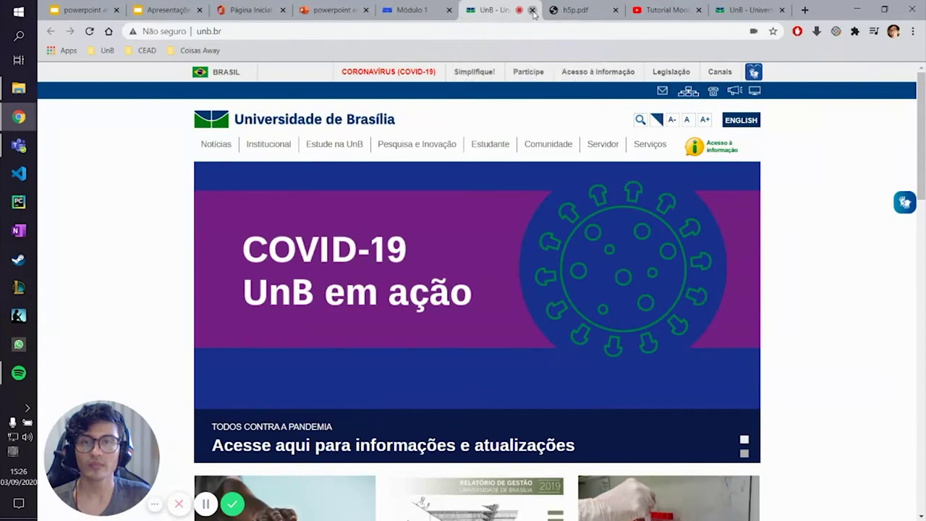
click(532, 10)
Answer the quiz on slide 4 with Certa for Questão and the second Errada option for Questão 2.
scroll(724, 362, down, 2)
click(757, 372)
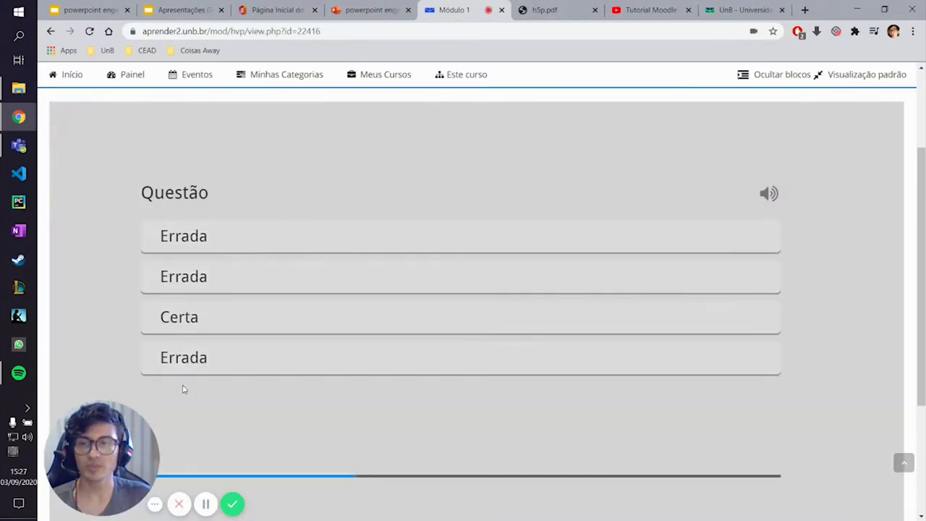
click(205, 324)
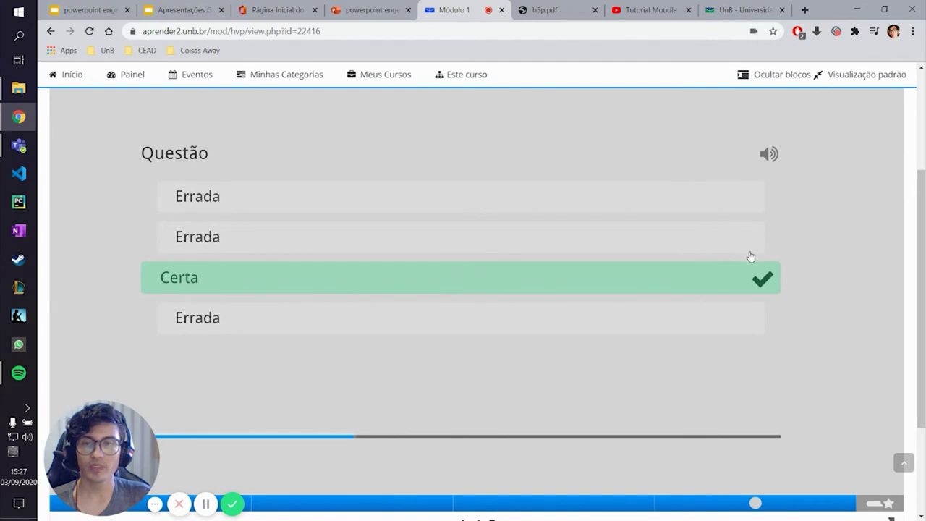
click(603, 252)
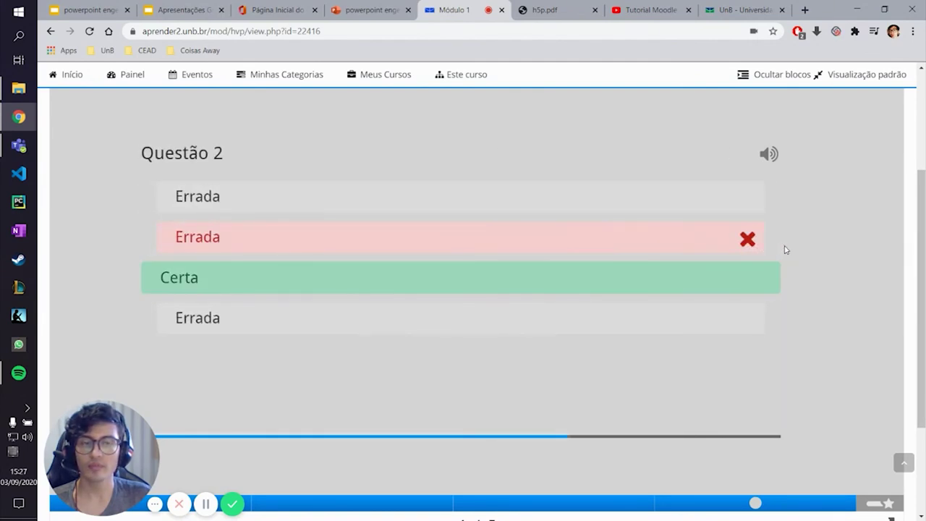
scroll(786, 250, down, 1)
scroll(784, 252, up, 1)
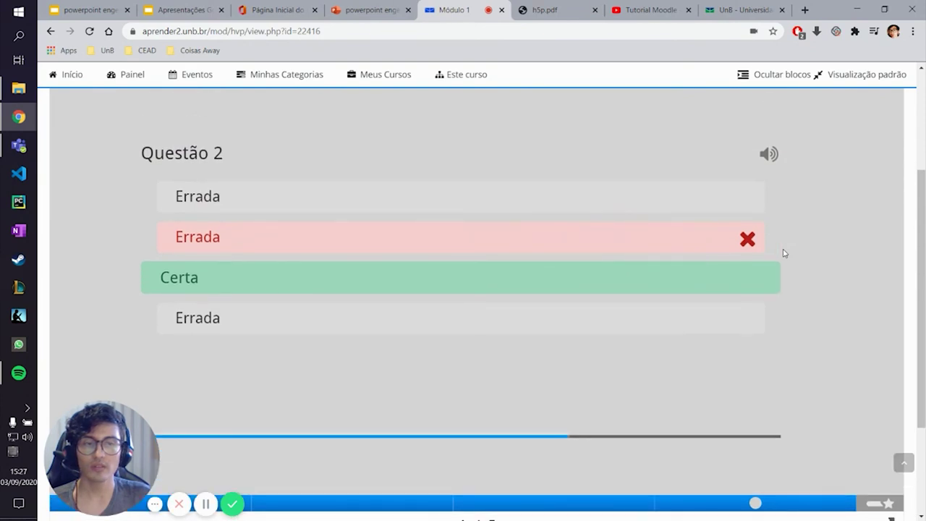
scroll(782, 255, down, 1)
scroll(759, 279, up, 1)
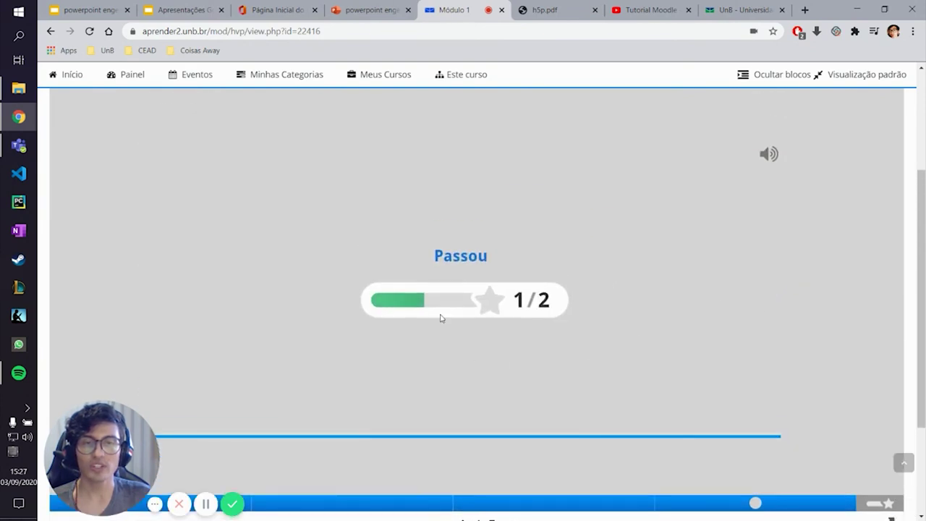
Examine the quiz score on slide 4 and open the summary slide with the total score.
scroll(615, 304, down, 1)
drag(428, 194, 601, 204)
click(601, 204)
scroll(761, 325, down, 1)
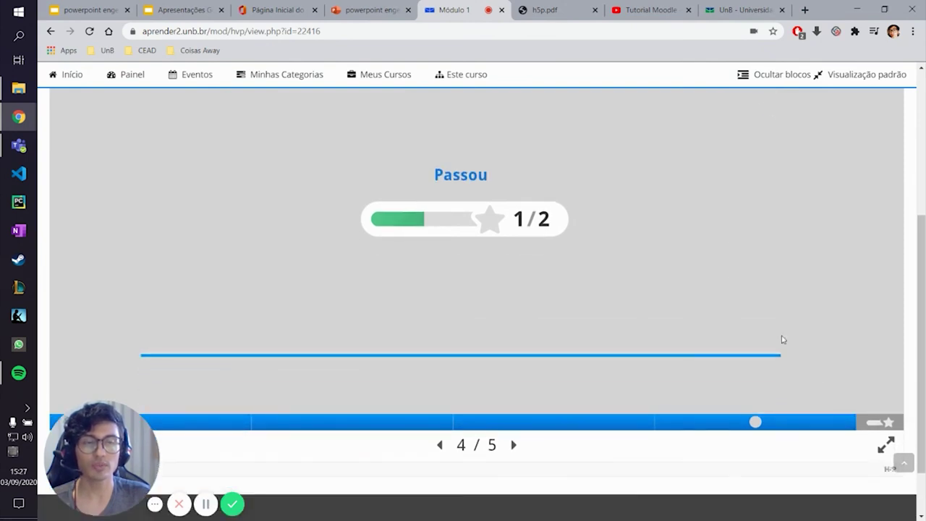
click(869, 422)
scroll(720, 326, up, 1)
scroll(720, 327, up, 1)
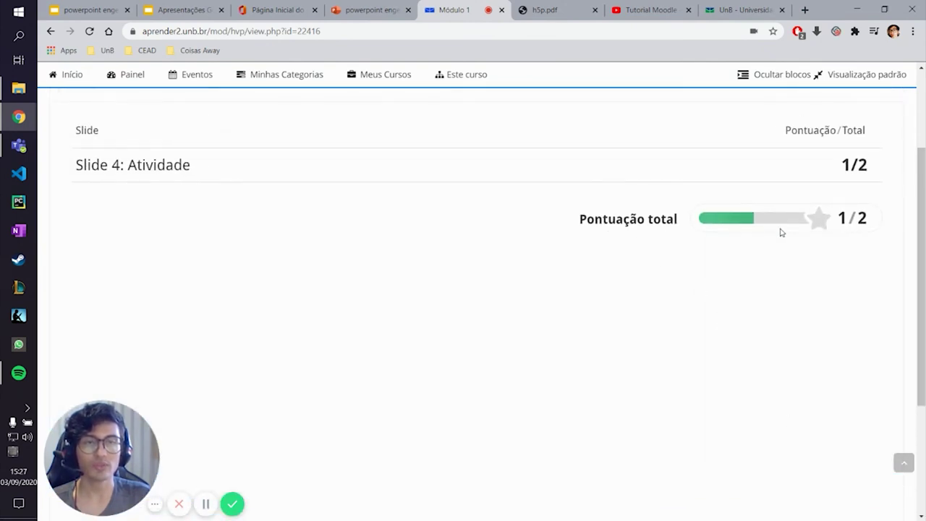
Return to the ATM course page and check the completion mark of Módulo 1 in the Tutorial H5P section.
scroll(795, 235, up, 3)
click(366, 167)
click(360, 196)
scroll(517, 265, down, 10)
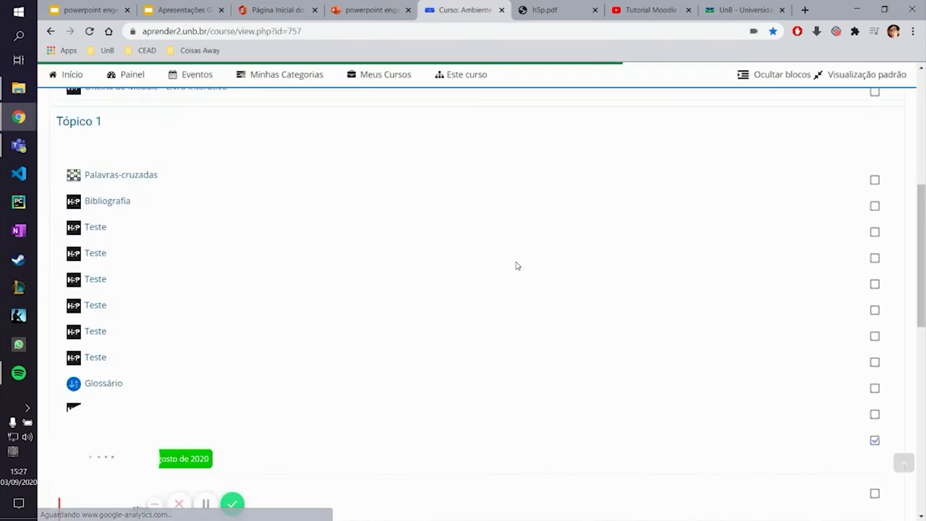
scroll(510, 270, down, 5)
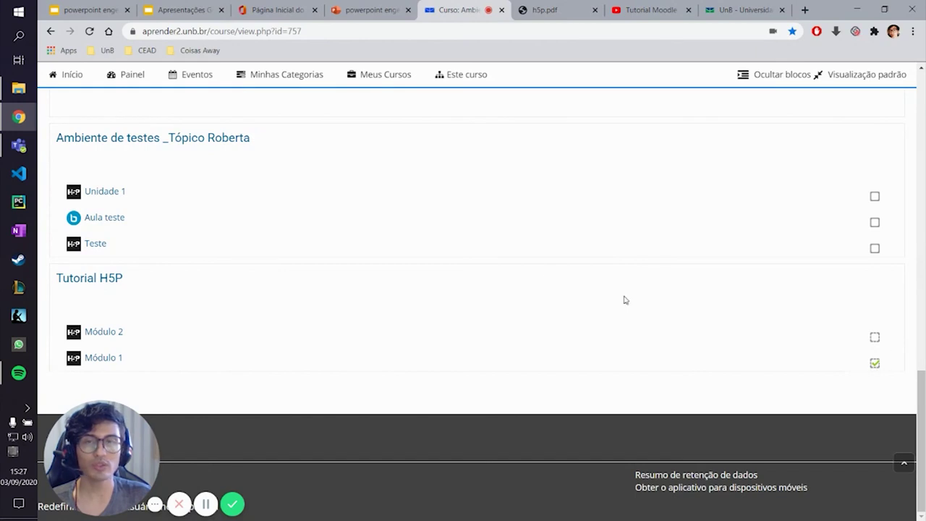
Open the student's course grade report and examine the grade and percentage for Módulo 1.
scroll(625, 299, up, 5)
mouse_move(439, 74)
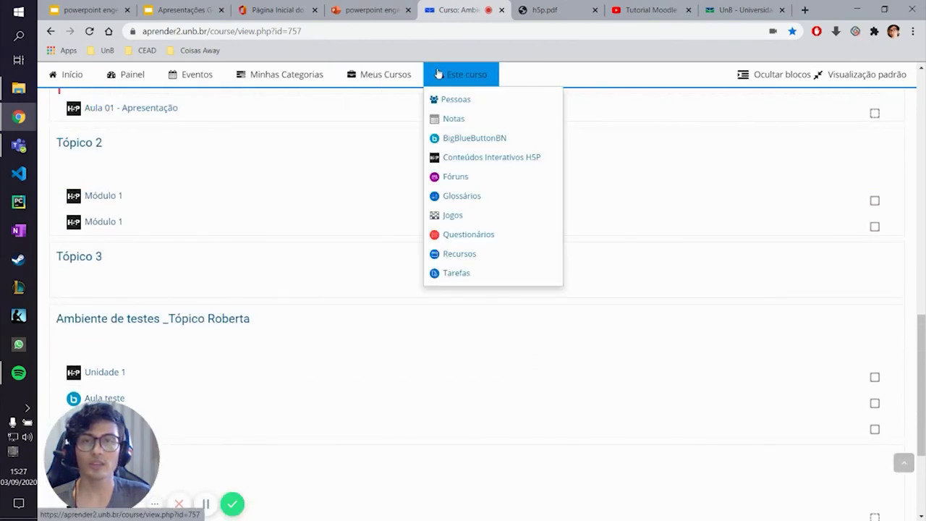
click(478, 120)
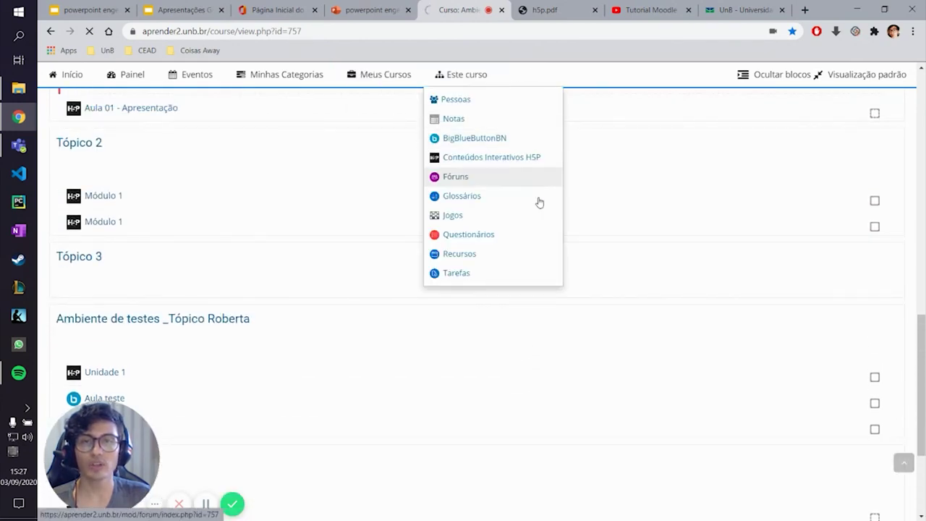
scroll(539, 242, down, 5)
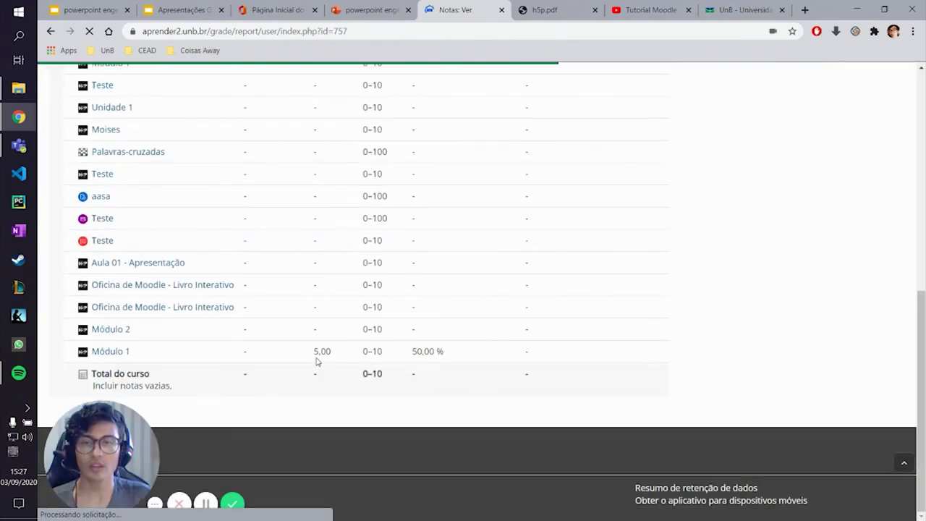
drag(319, 352, 346, 355)
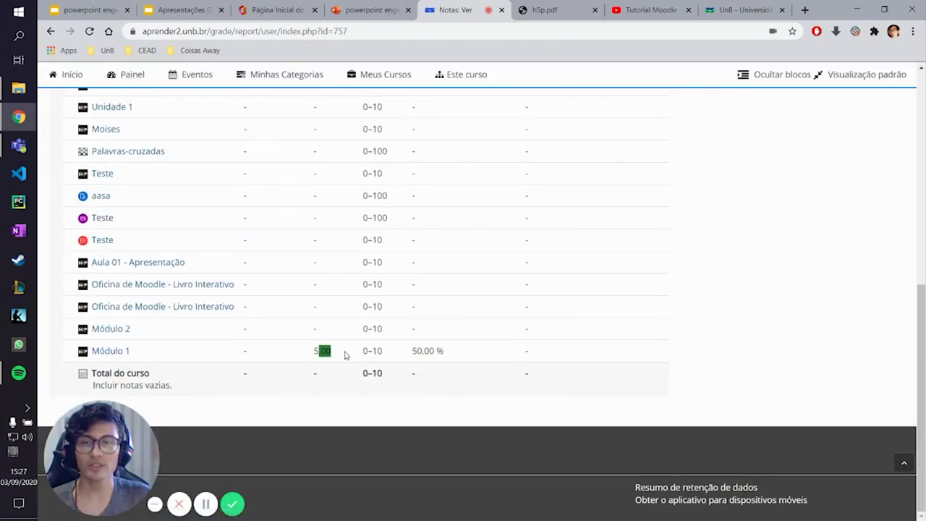
mouse_move(407, 357)
mouse_down()
mouse_move(466, 358)
mouse_move(418, 352)
mouse_up()
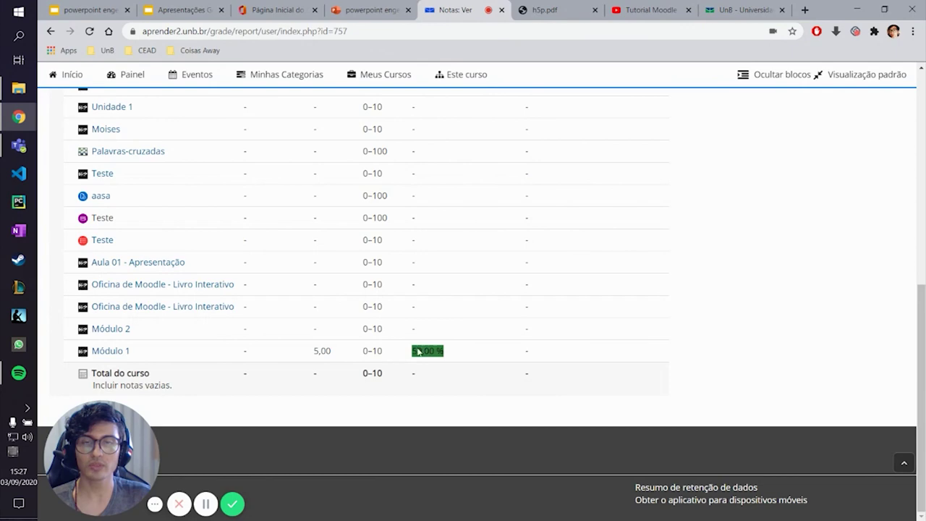
scroll(478, 192, up, 10)
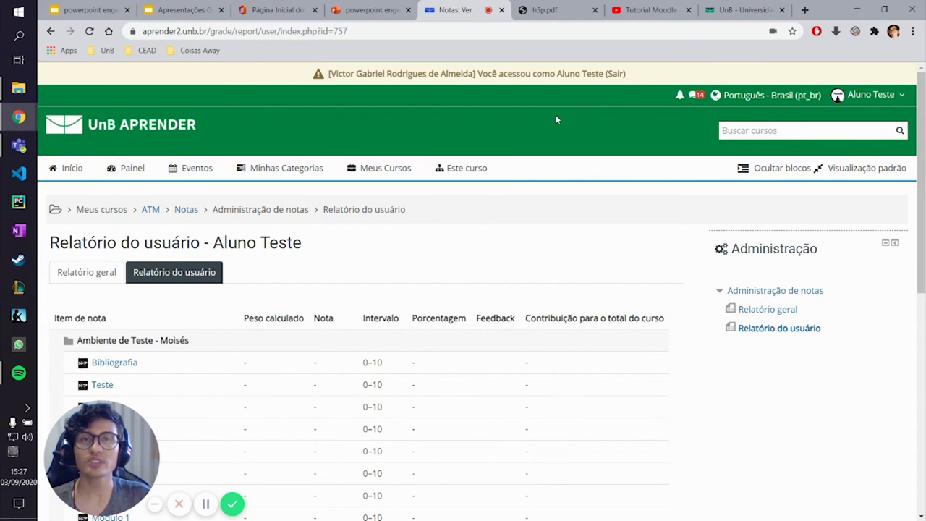
Open the cead.unb.br website in place of the h5p.pdf document.
click(561, 9)
click(502, 30)
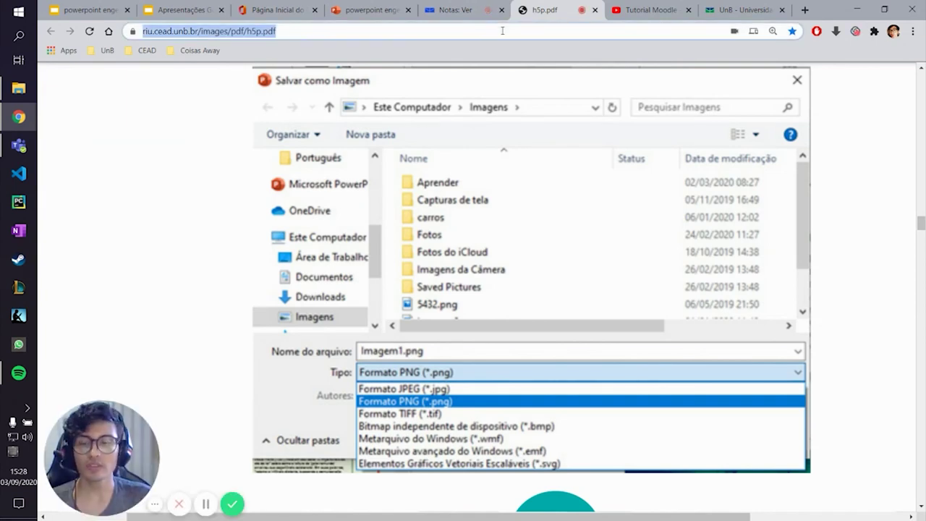
text(acea)
key(BackSpace)
key(BackSpace)
key(BackSpace)
key(BackSpace)
text(ce)
key(Return)
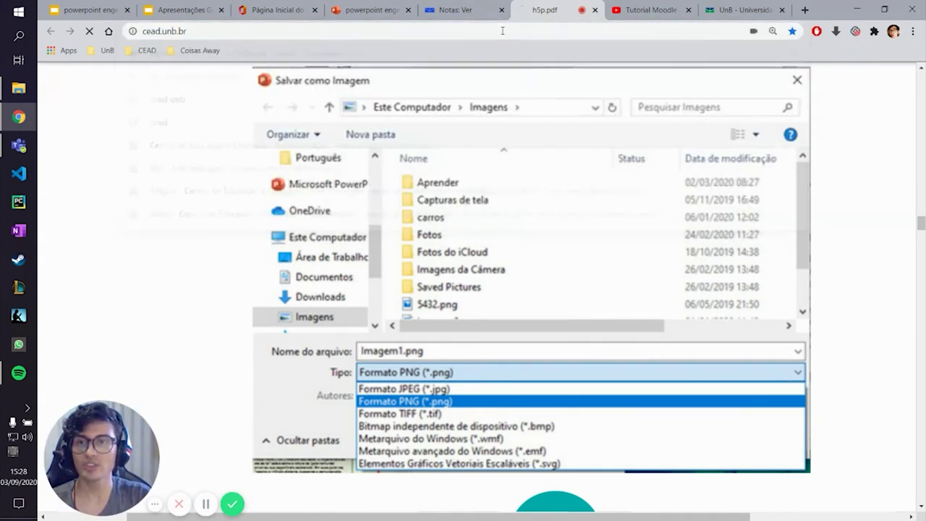
Open the RIU site from the CEAD home page and show its full web address.
scroll(304, 159, down, 1)
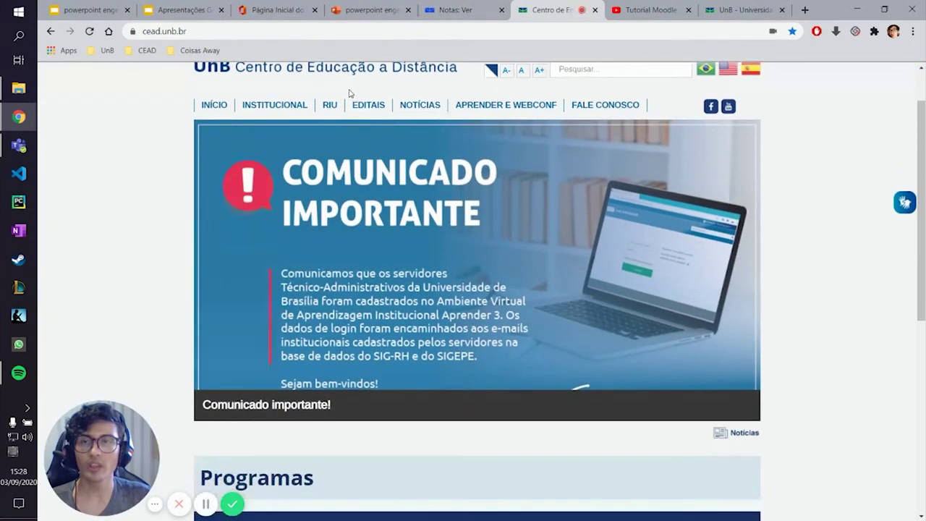
click(330, 107)
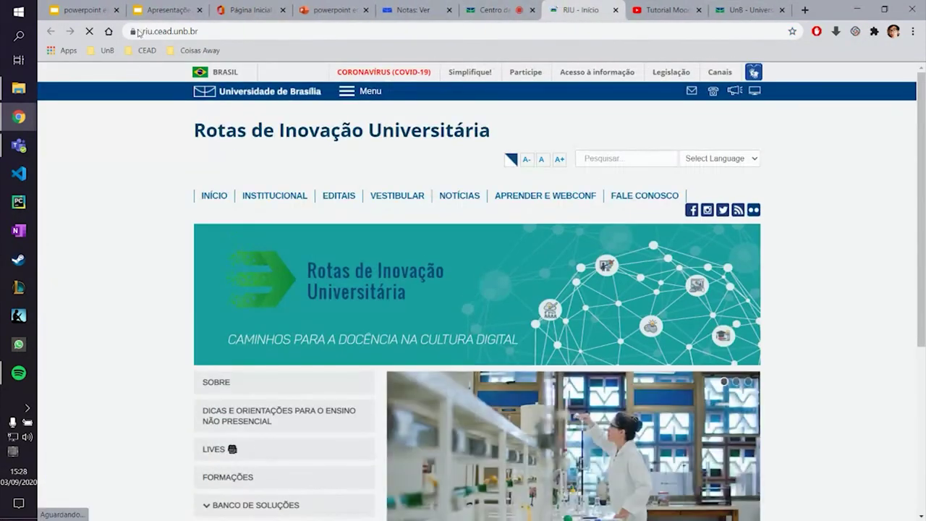
click(144, 31)
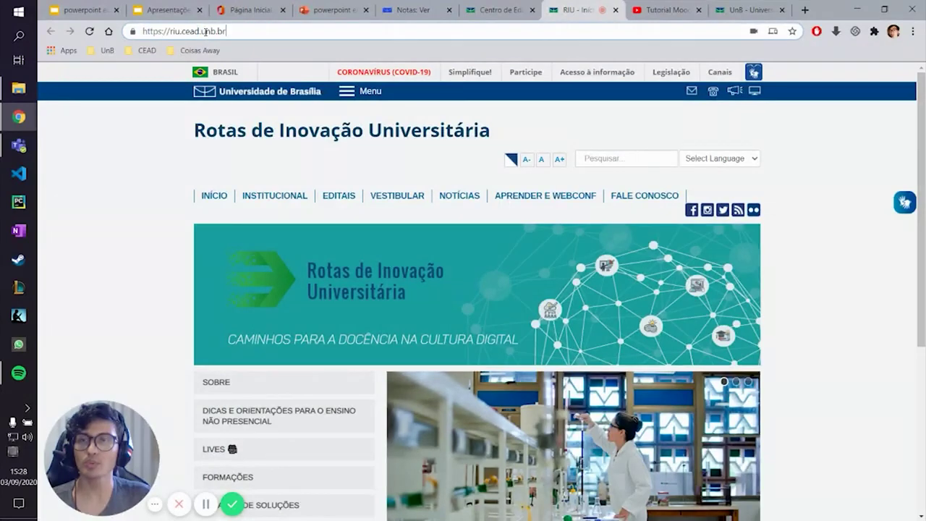
Open the Lives page and browse the recorded lives to Live#2: O uso do Moodle na UnB.
scroll(166, 236, down, 1)
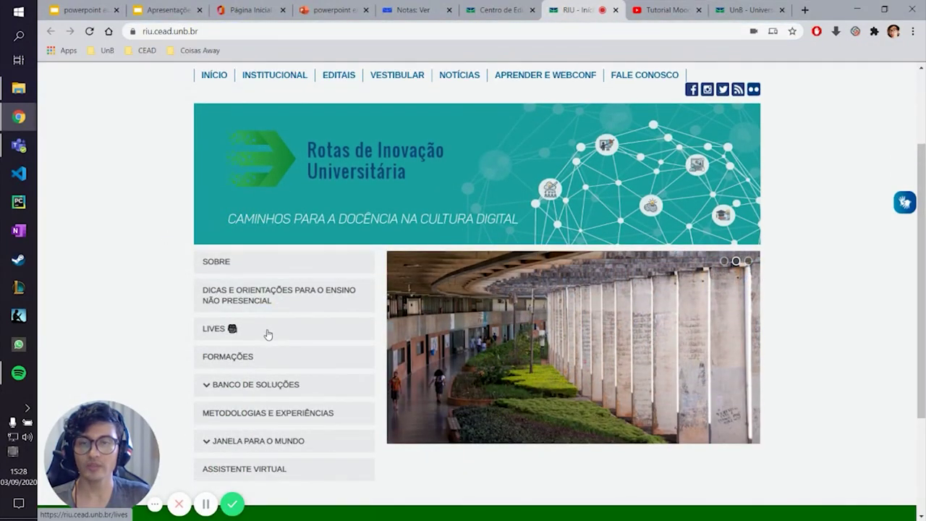
click(267, 334)
scroll(790, 217, down, 4)
scroll(791, 222, down, 20)
scroll(784, 226, down, 20)
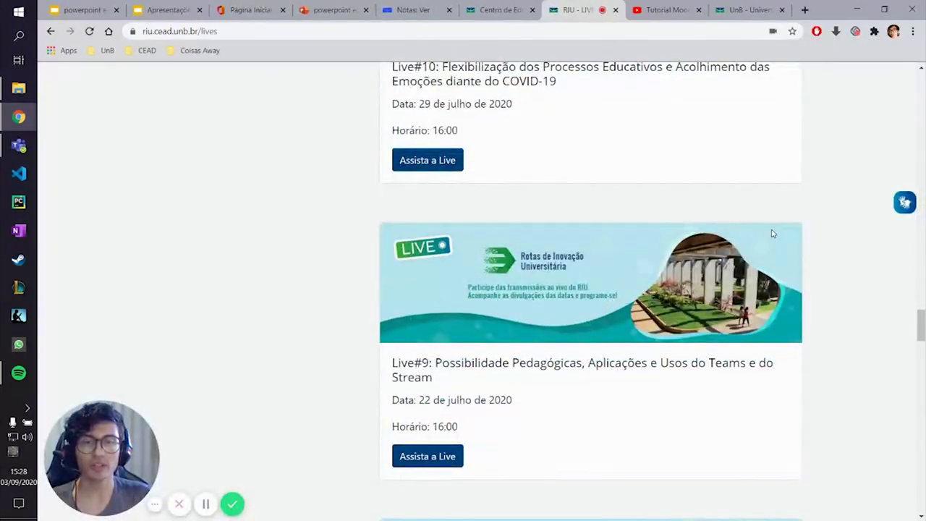
scroll(772, 234, down, 20)
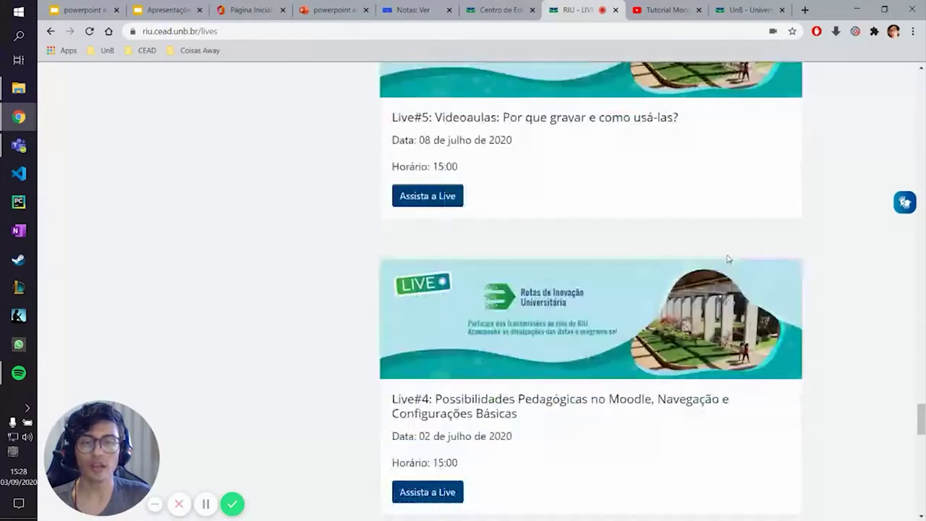
scroll(728, 260, down, 9)
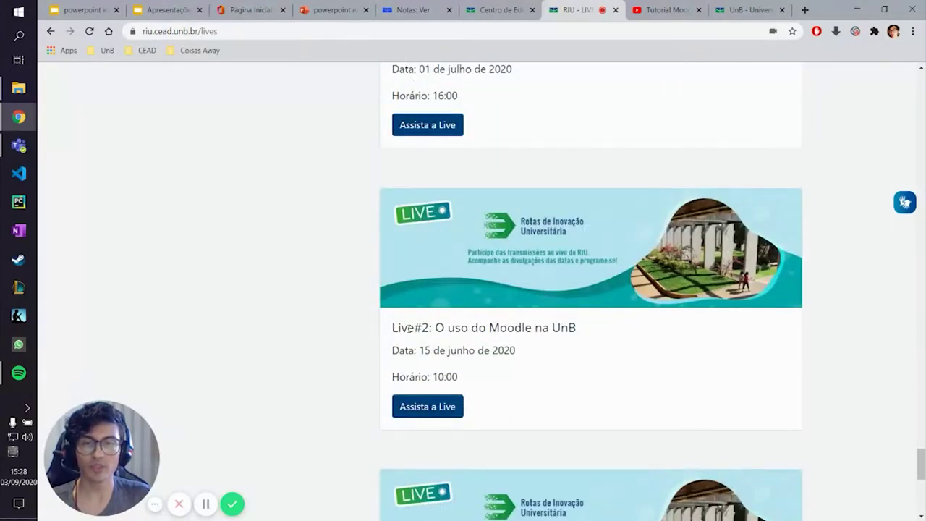
drag(437, 328, 600, 339)
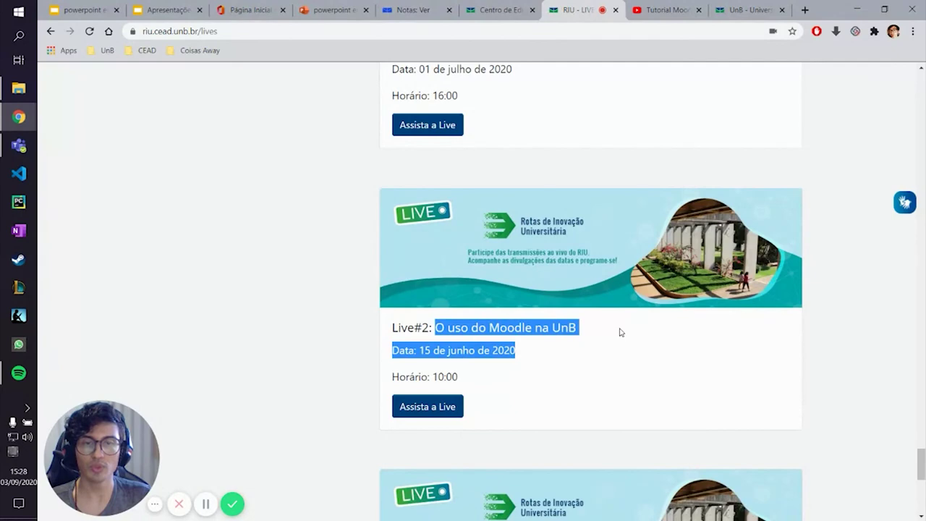
click(620, 333)
scroll(607, 335, up, 3)
scroll(628, 323, up, 2)
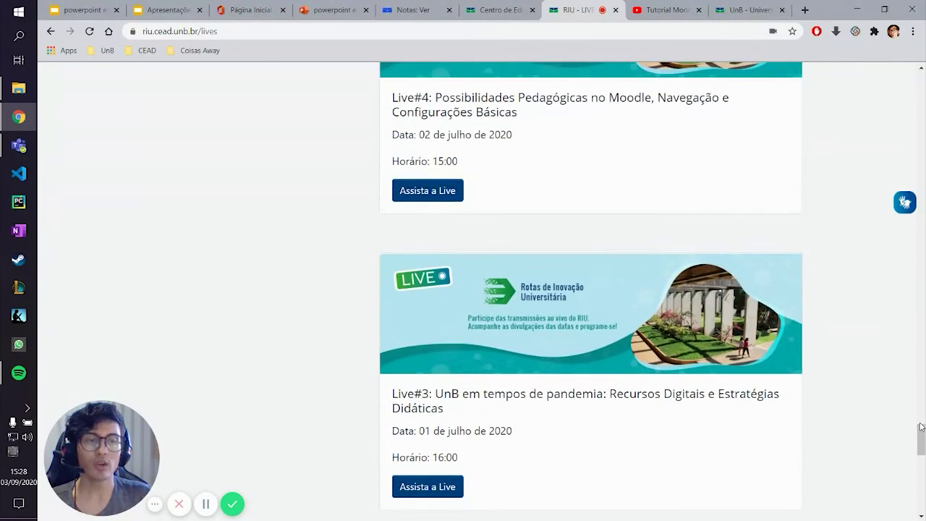
Return from the Lives page to the RIU home page.
click(488, 9)
click(579, 9)
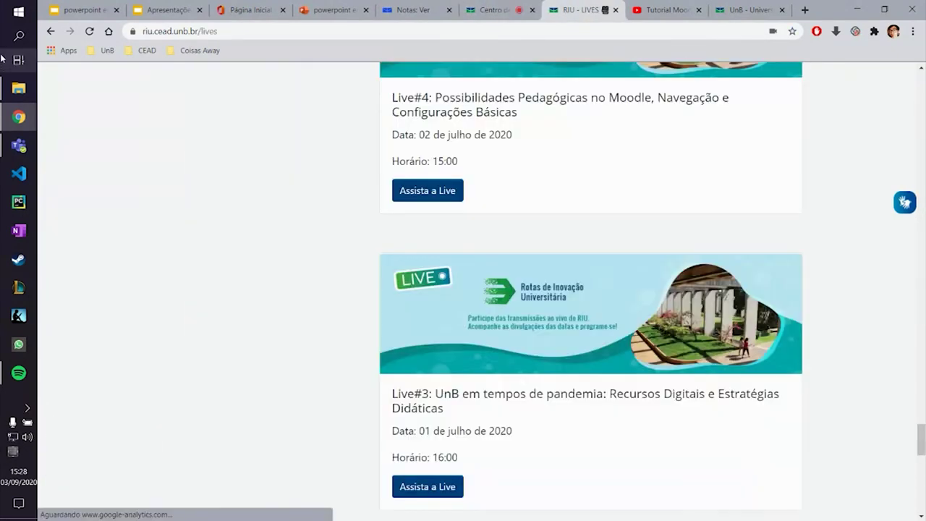
click(49, 31)
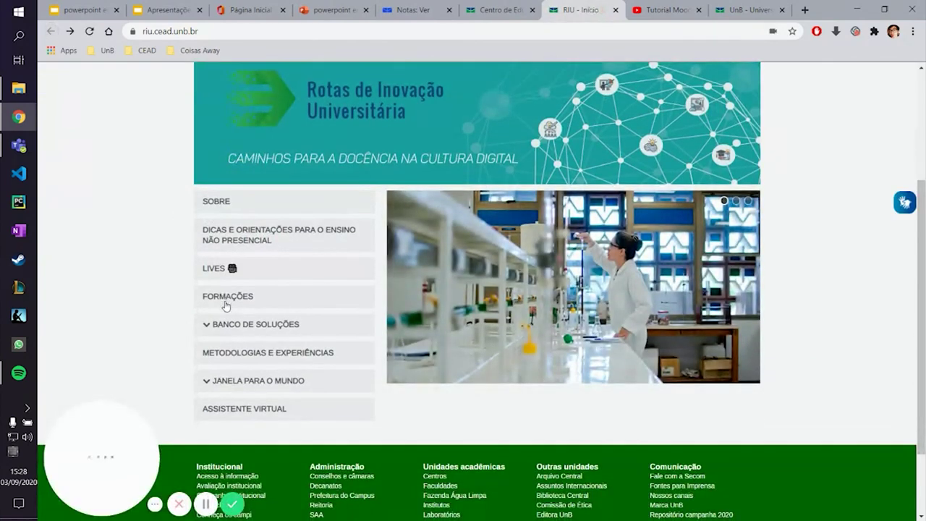
Open the Ferramentas e Tutoriais page under Banco de Soluções and highlight the Moodle heading in the tools list.
click(201, 329)
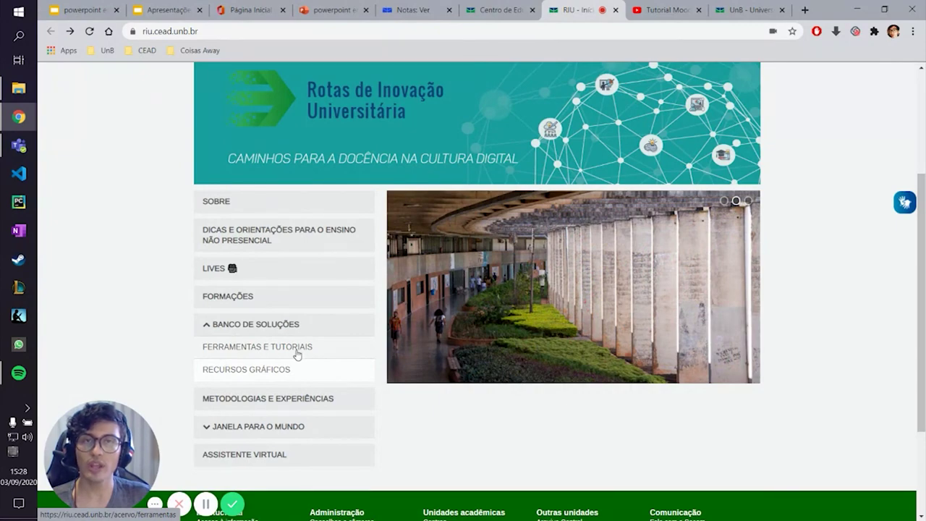
click(296, 349)
scroll(740, 290, down, 2)
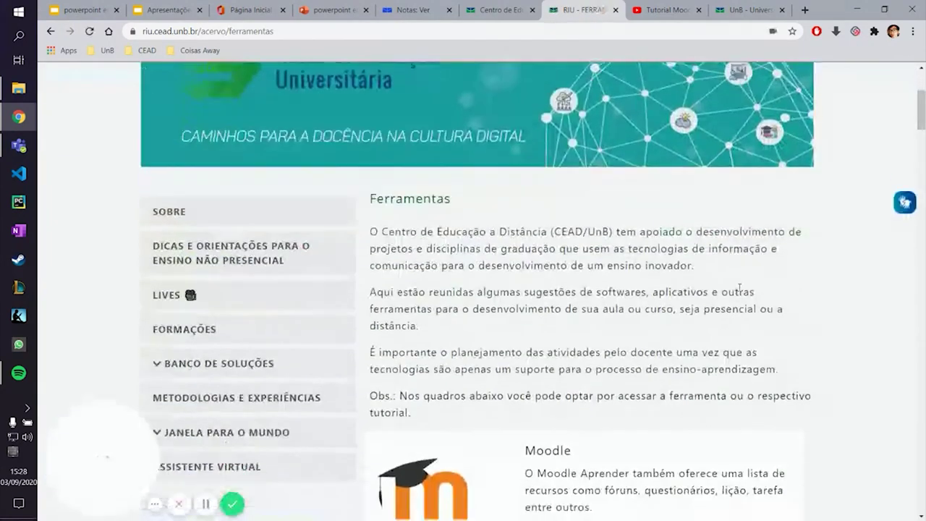
scroll(740, 291, down, 3)
double_click(530, 239)
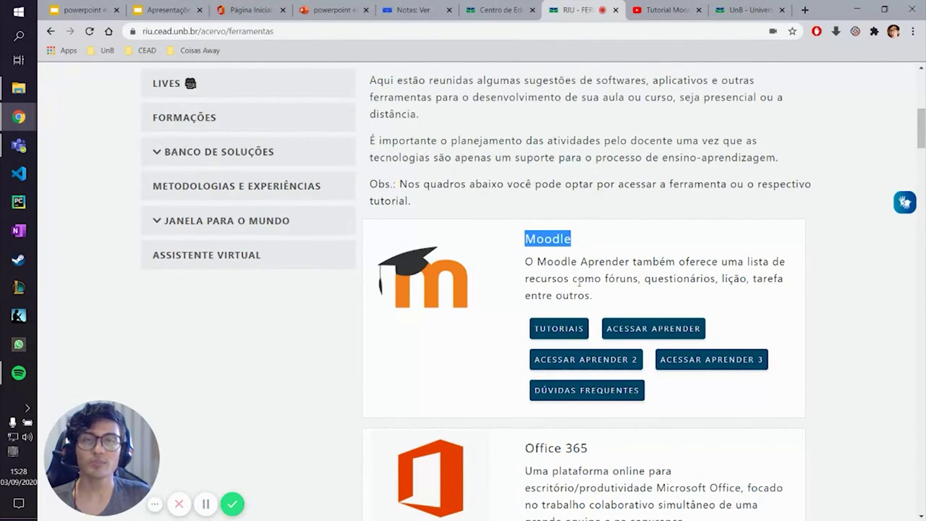
Open the Moodle tutorials from the tools page and look through the lists of tutorials on environment settings, resources and activities.
click(559, 330)
scroll(715, 226, down, 4)
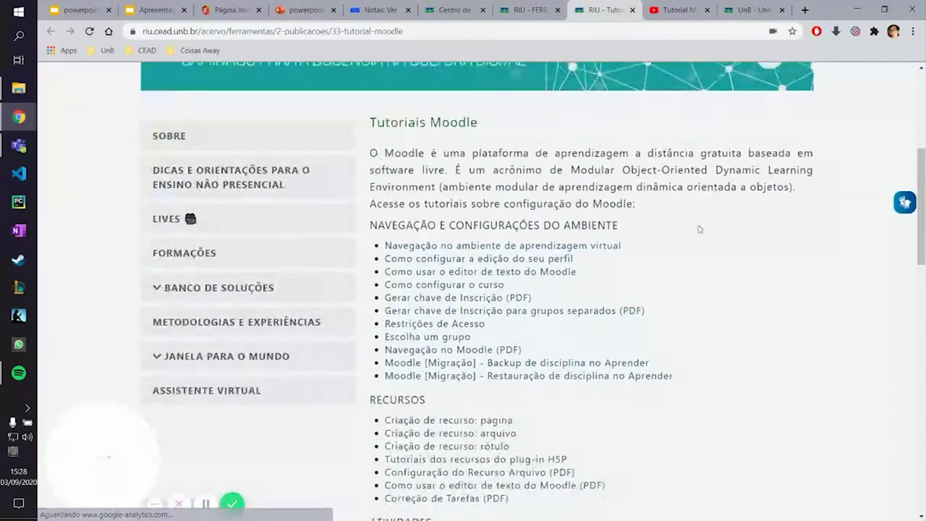
scroll(667, 242, down, 3)
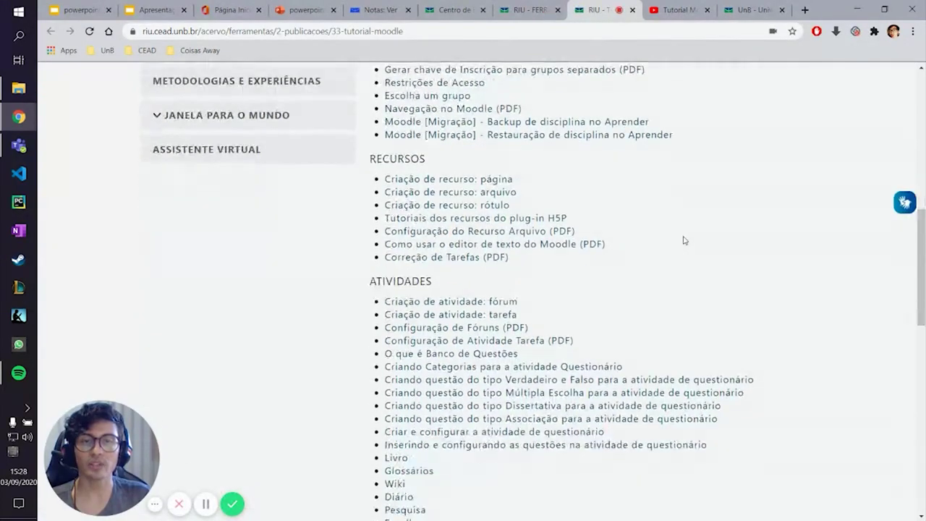
scroll(684, 241, down, 5)
scroll(611, 266, up, 3)
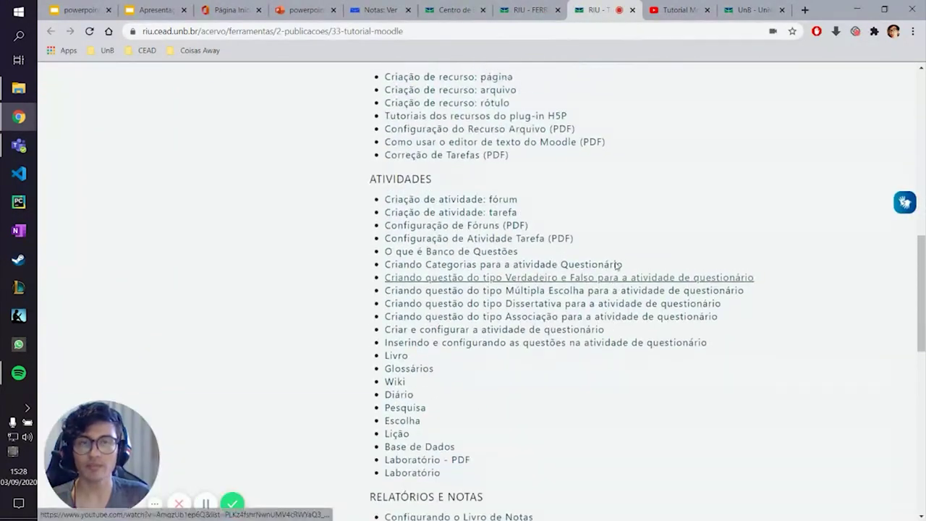
scroll(669, 265, up, 8)
scroll(672, 264, down, 6)
scroll(678, 268, down, 5)
scroll(701, 262, up, 4)
scroll(701, 265, up, 7)
Return to the CEAD home page, highlight its web address and open the Fale Conosco page.
click(439, 6)
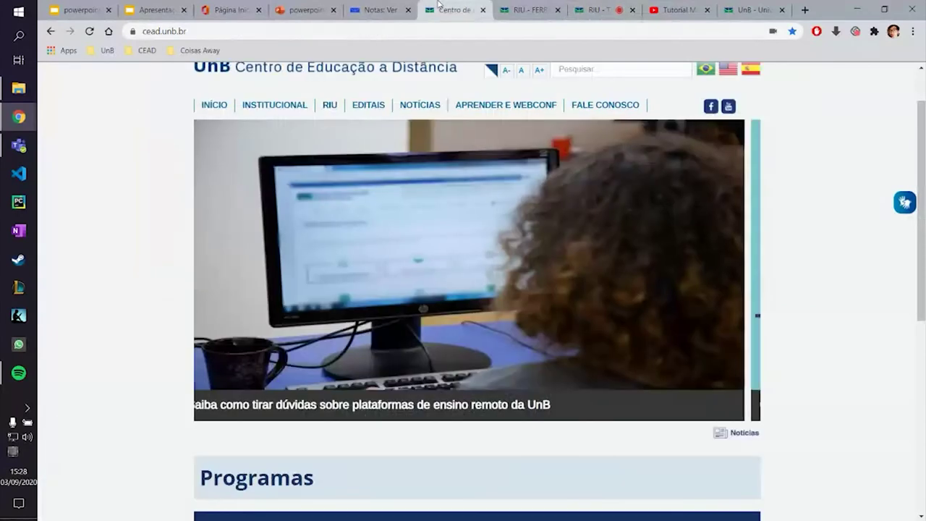
scroll(828, 257, up, 2)
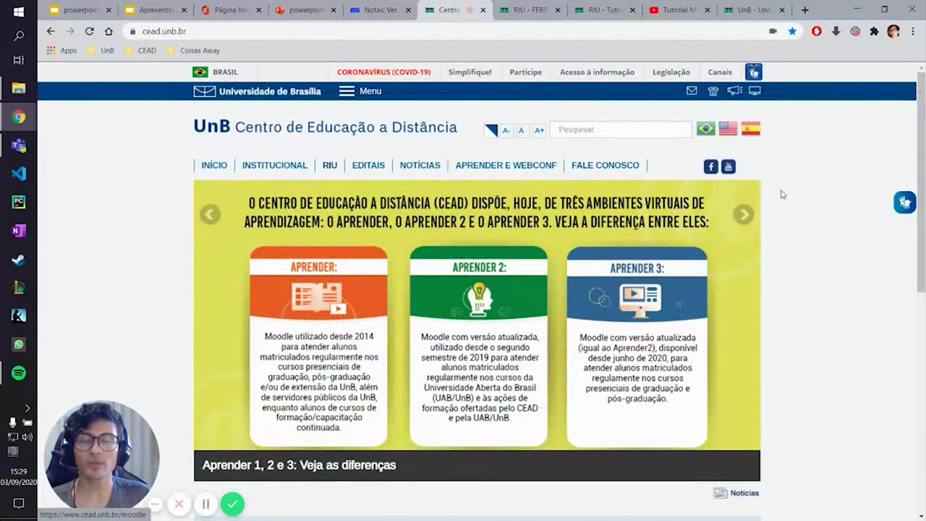
click(160, 31)
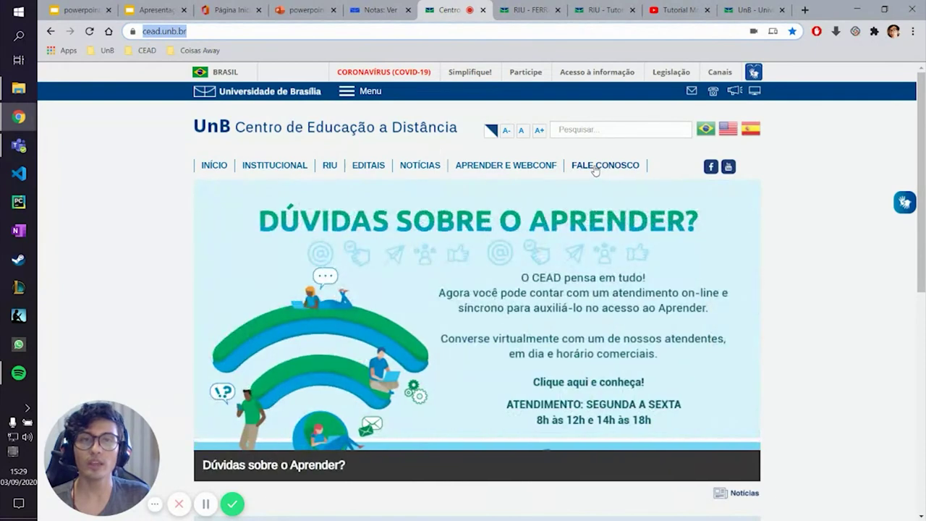
click(595, 168)
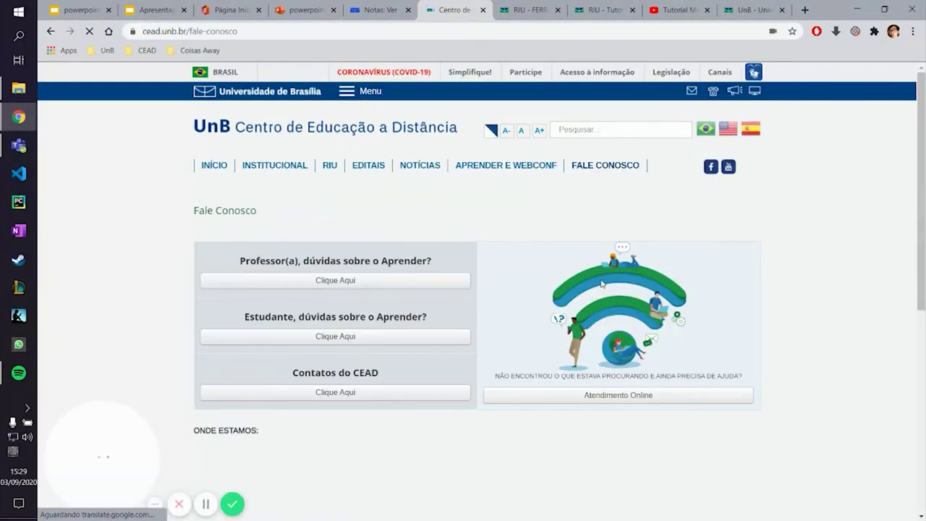